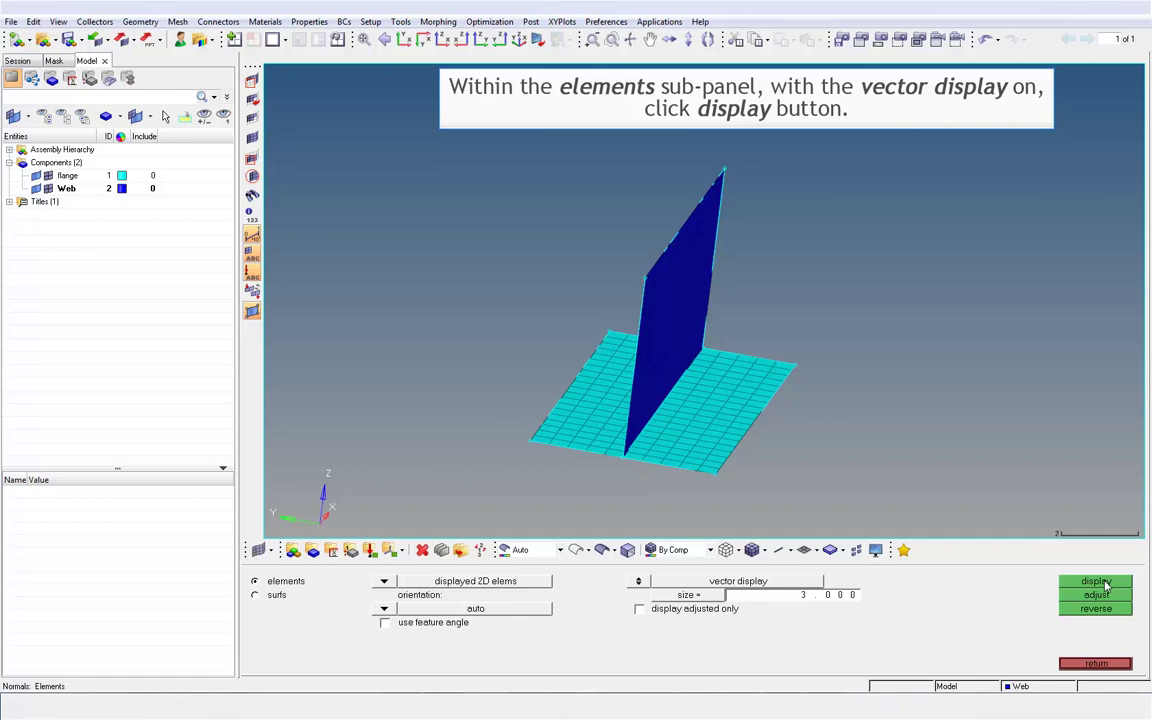
Display the normals of the displayed 2D elements and of the displayed surfaces as vectors to check their directions
left_click(1104, 583)
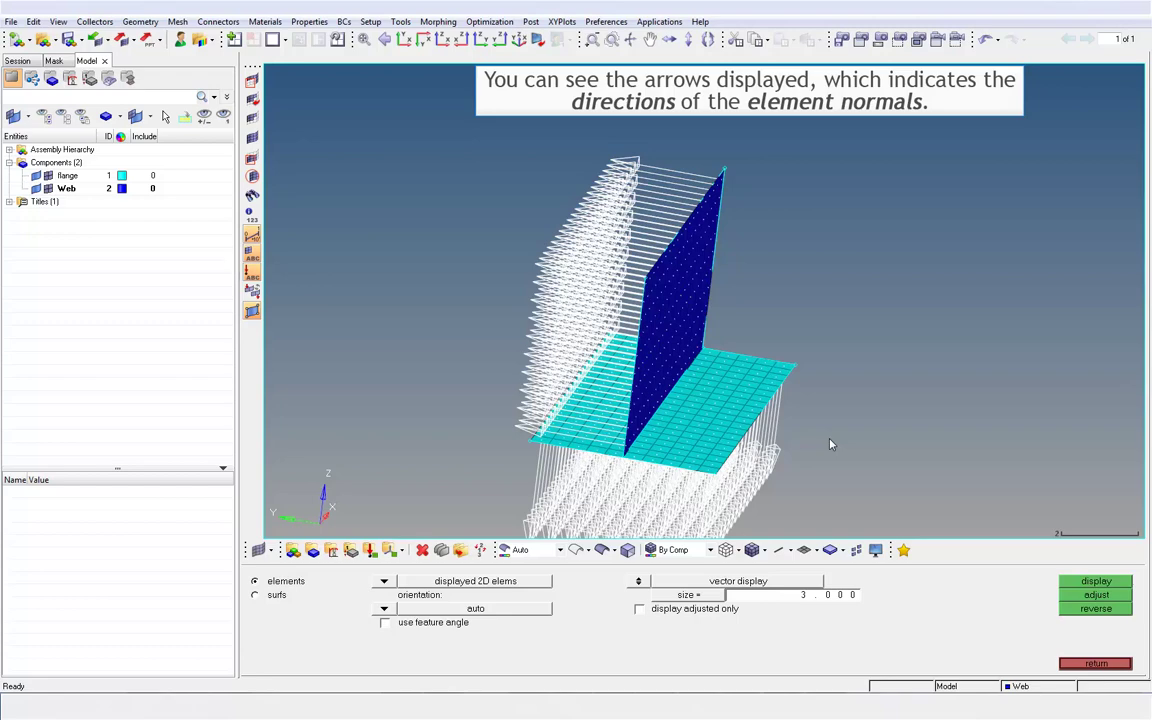
left_click_drag(830, 444, 522, 449, "ctrl")
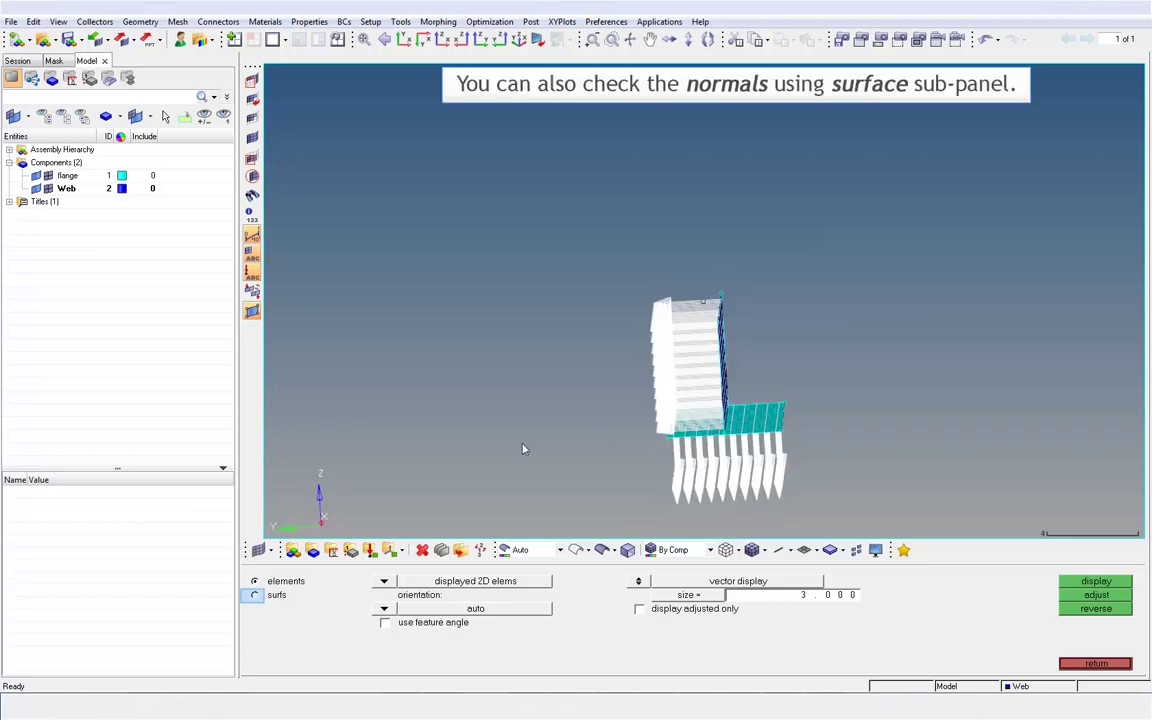
left_click(254, 595)
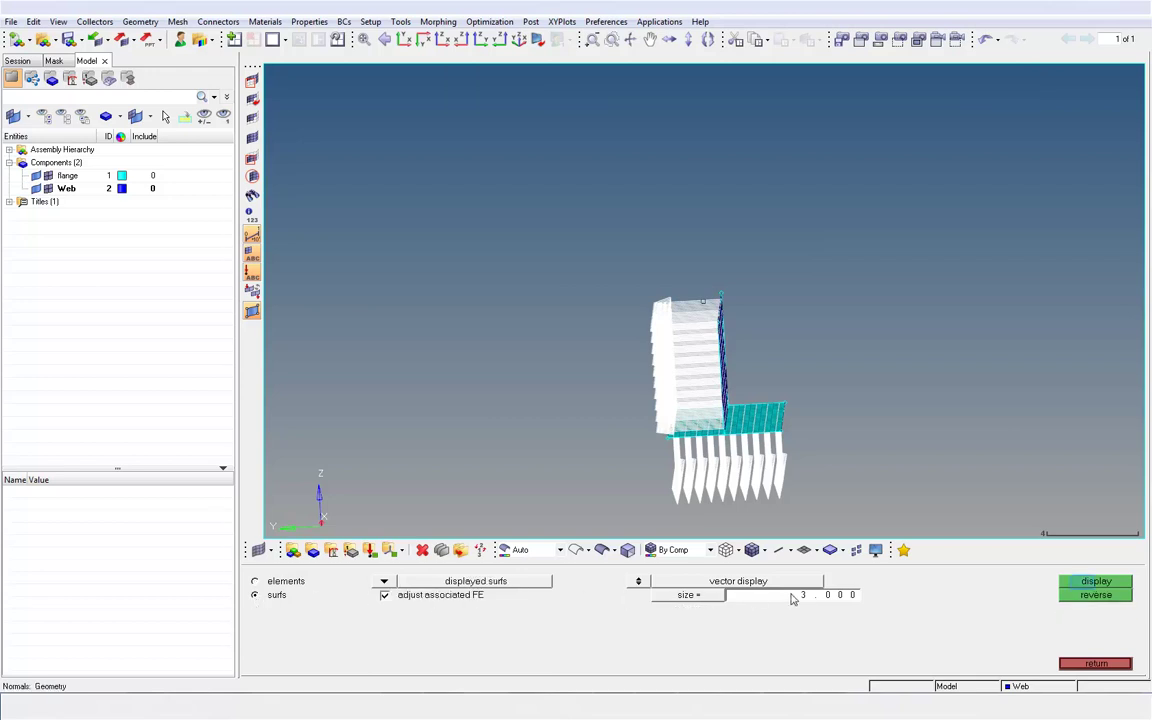
left_click(1096, 581)
left_click_drag(669, 420, 815, 462, "ctrl")
left_click(1098, 663)
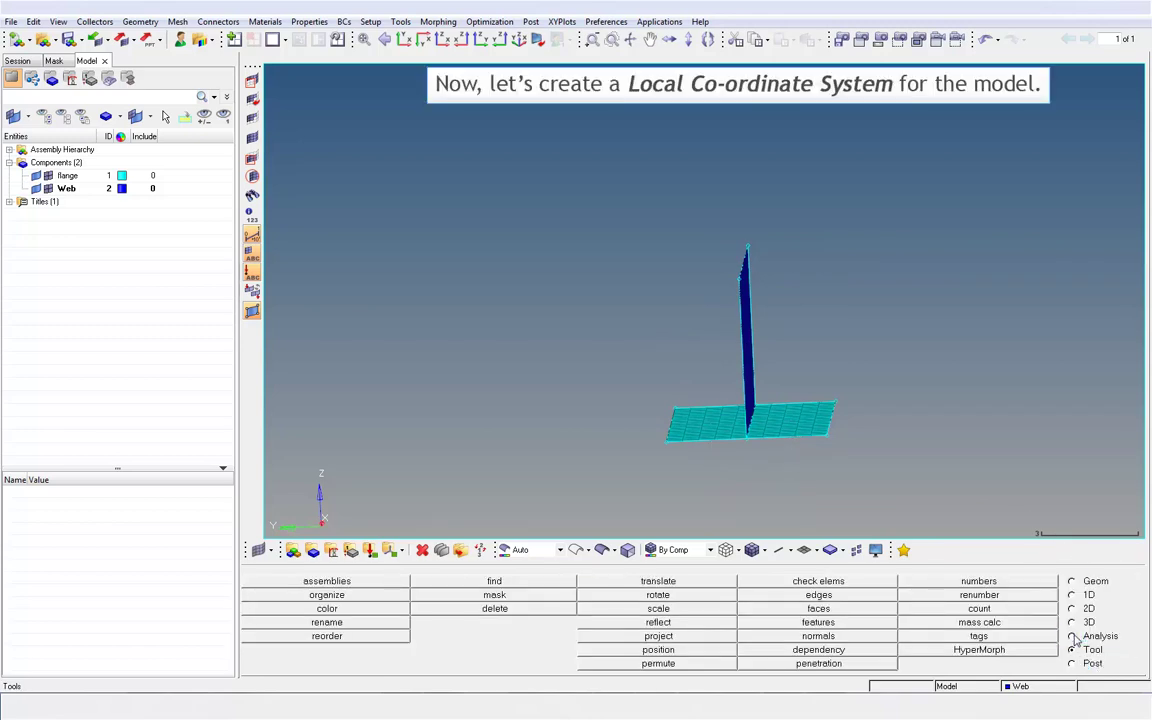
Define a rectangular system by axis direction: node and origin at the web's lower front corner, x-axis along the web base, xz plane along the flange edge
left_click(1073, 637)
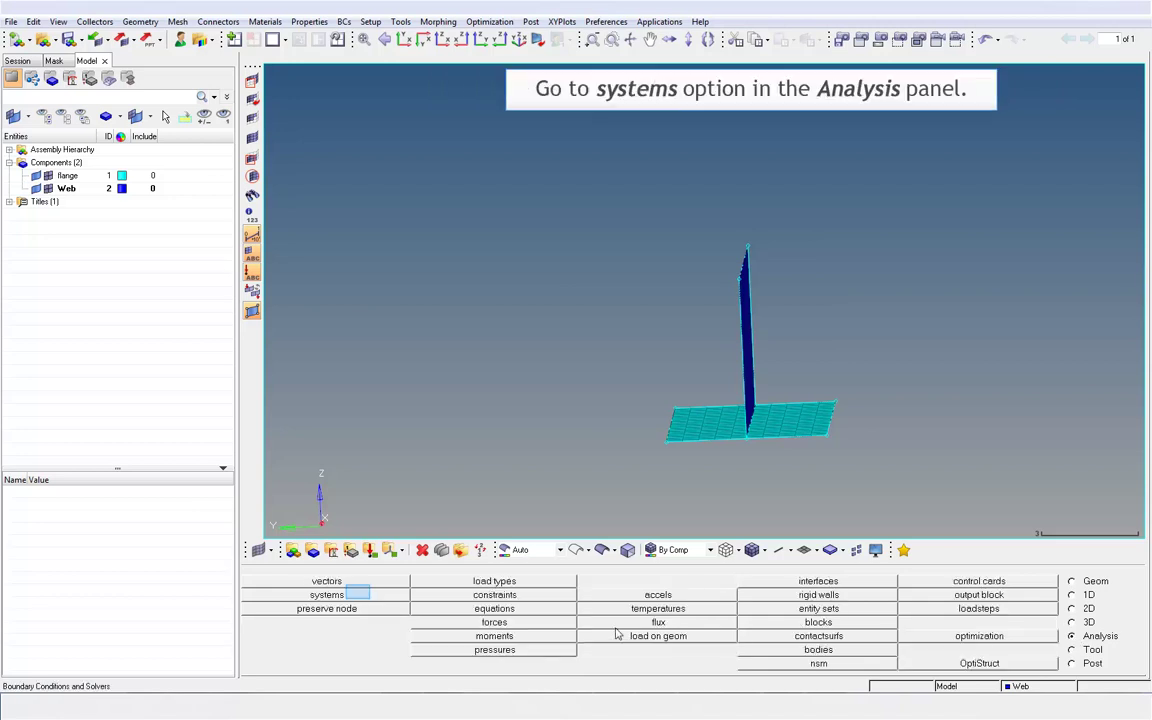
left_click(361, 597)
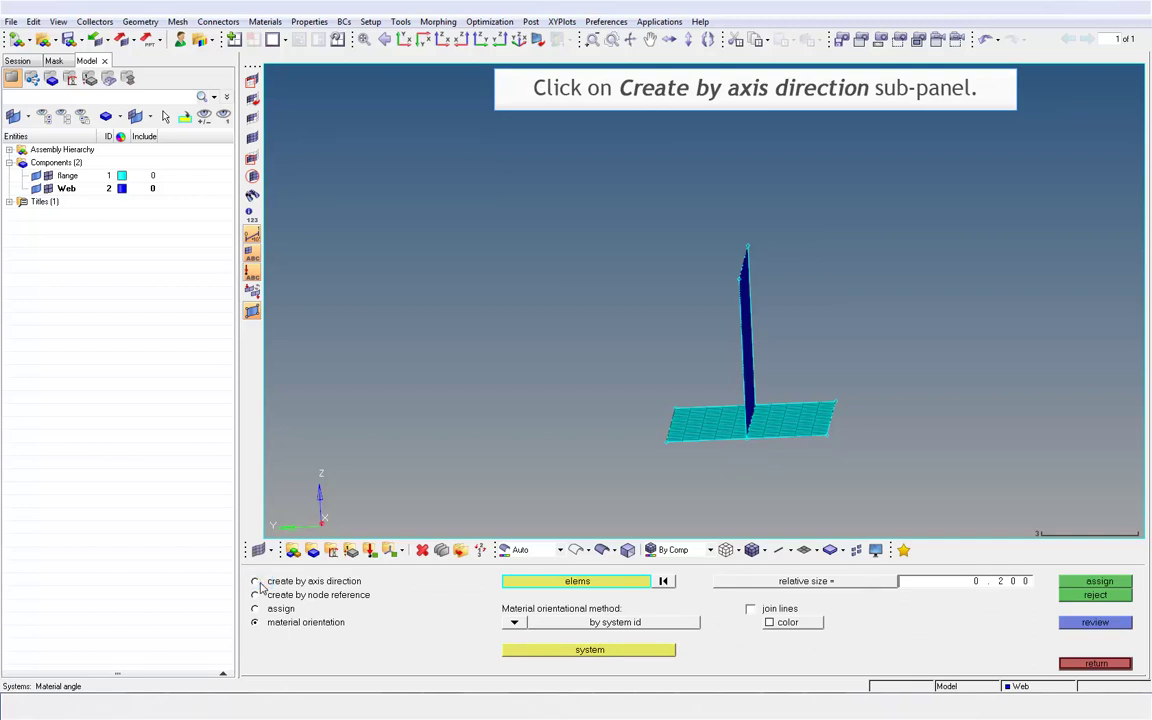
left_click(257, 582)
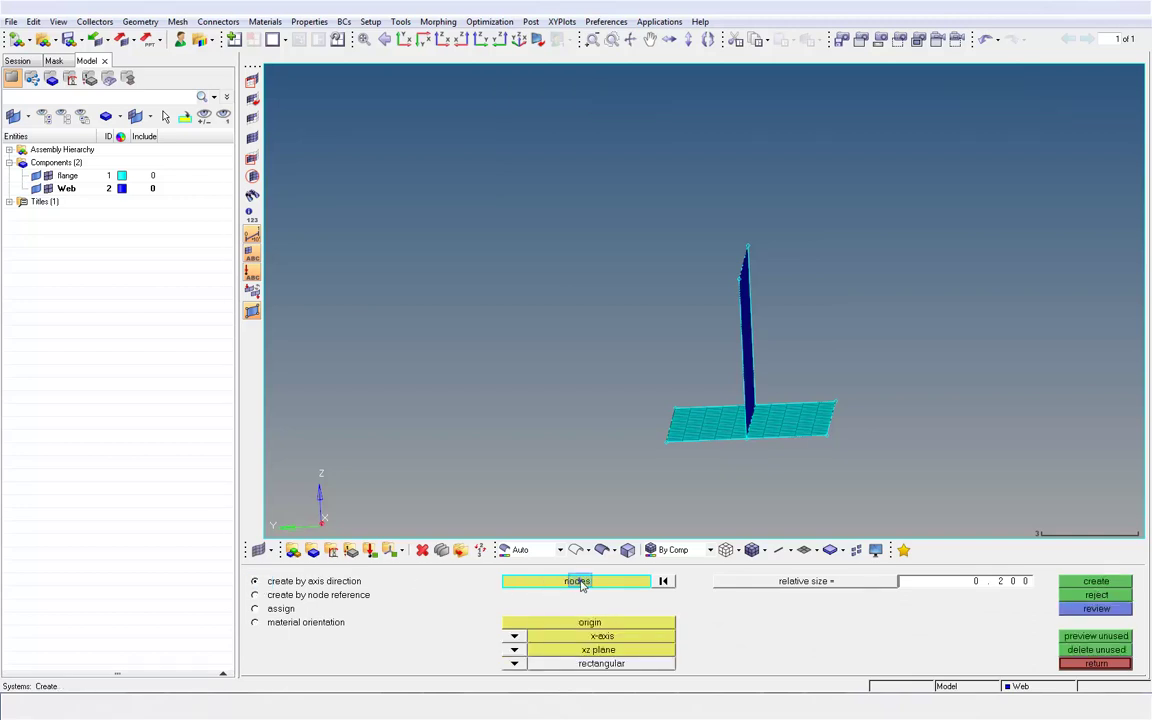
left_click_drag(811, 476, 699, 486, "ctrl")
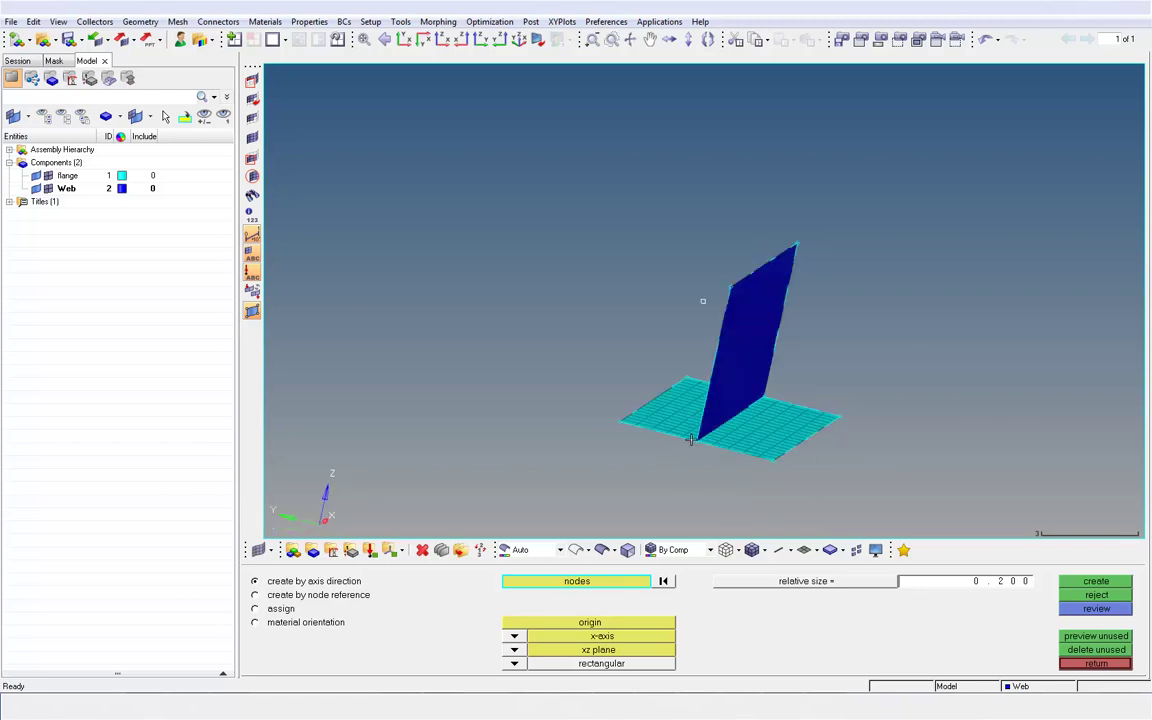
scroll(699, 437, "up", 6)
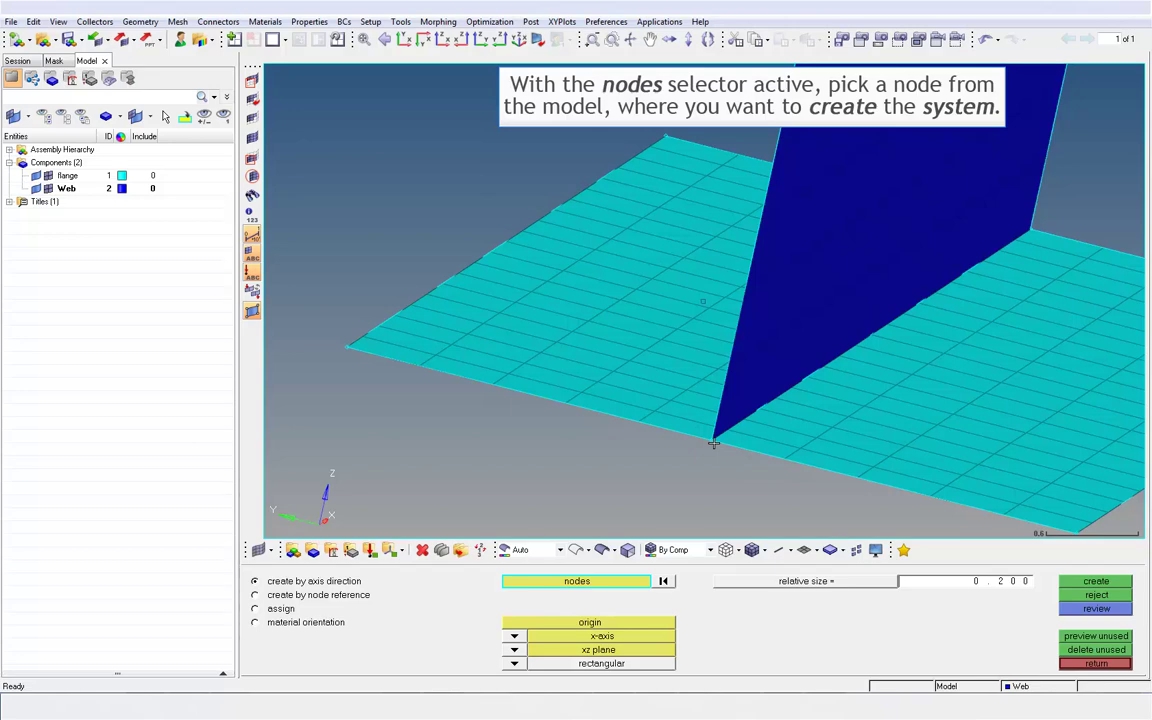
left_click(713, 443)
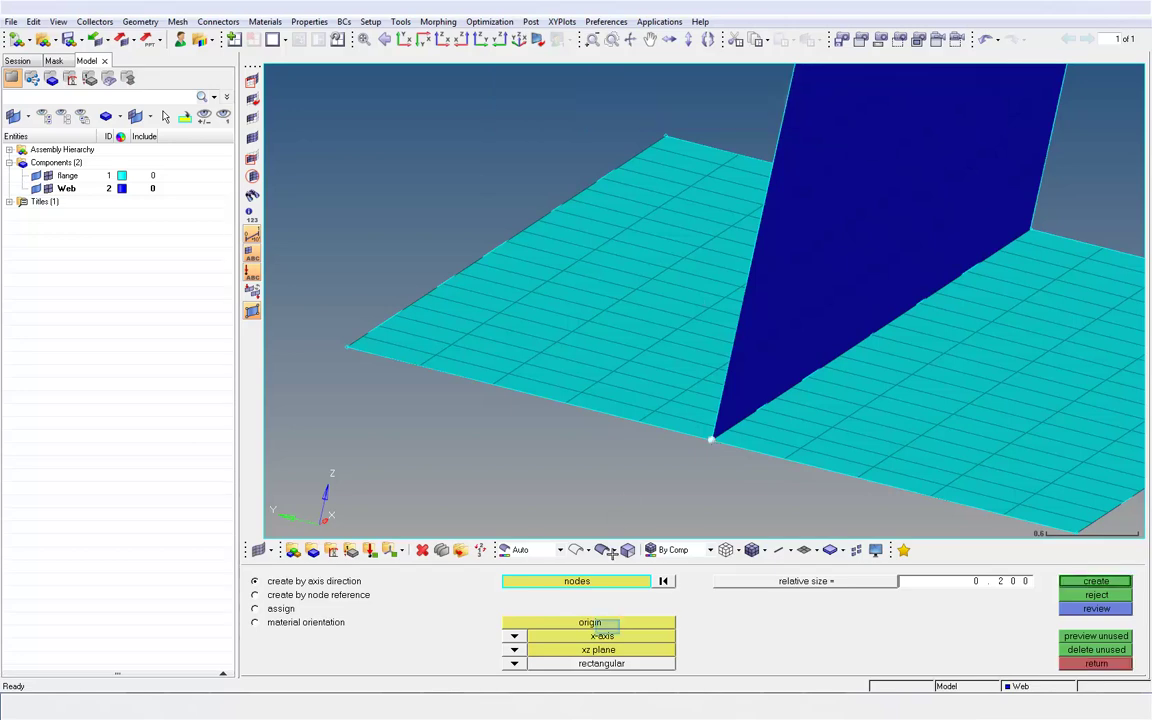
left_click(607, 625)
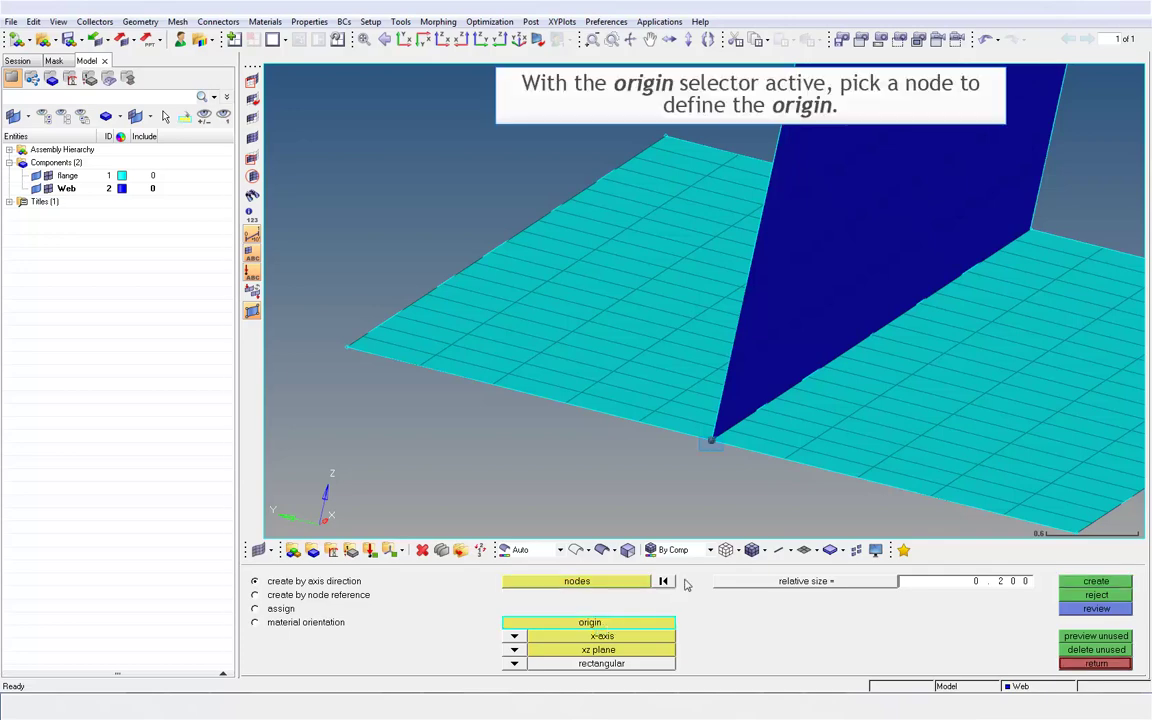
left_click(712, 449)
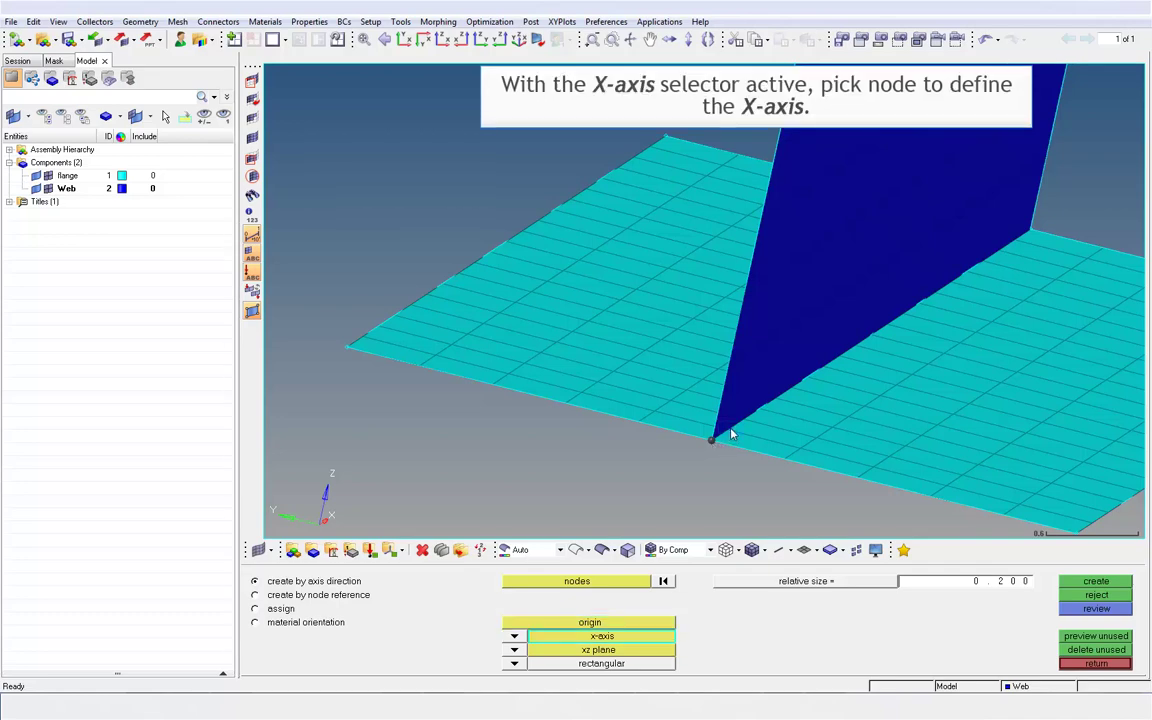
left_click(730, 432)
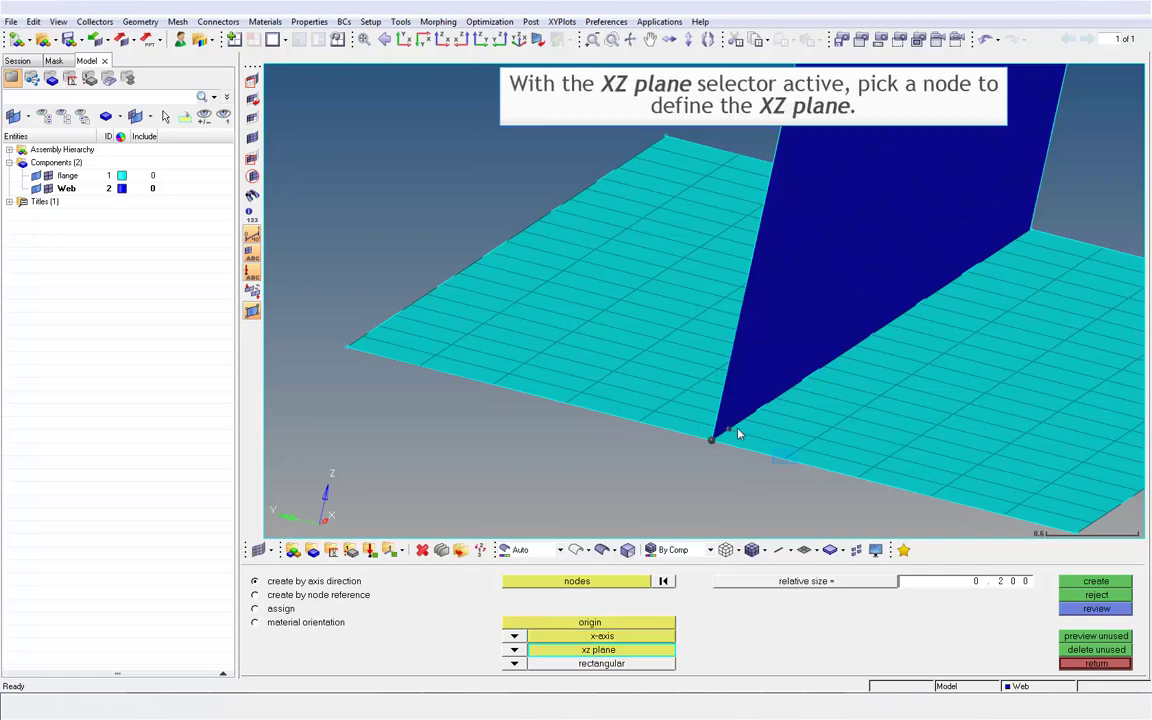
left_click(785, 460)
Set the system's relative size to 10 and create the local coordinate system
left_click(958, 581)
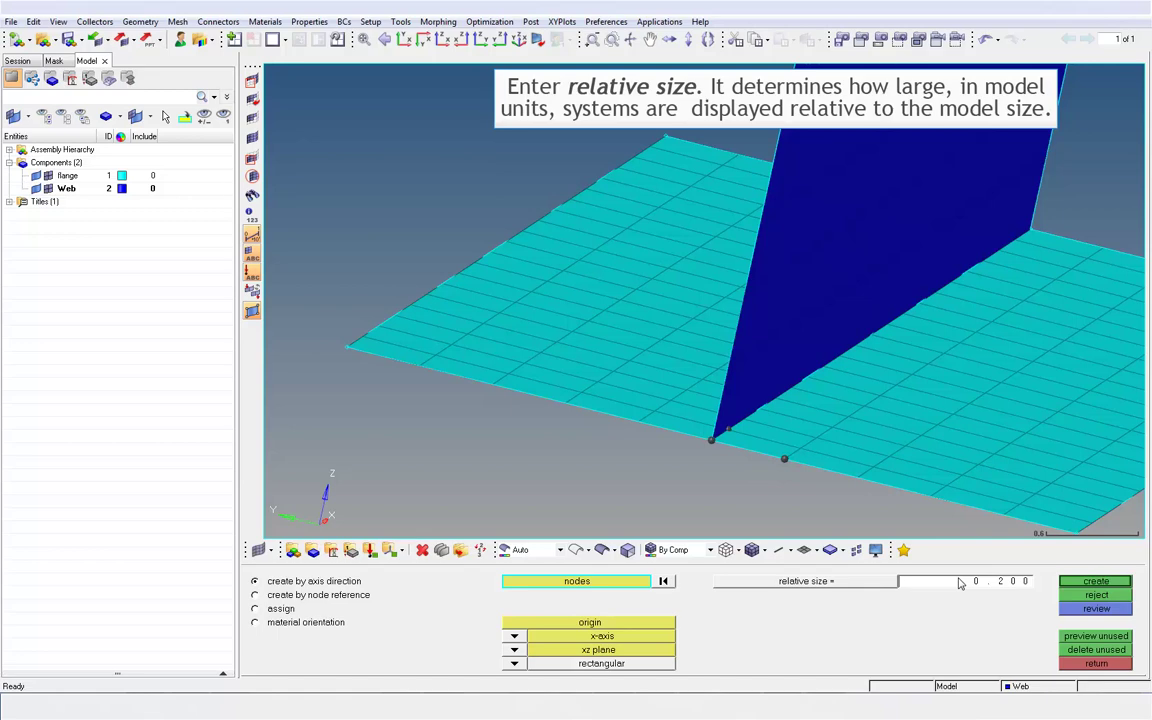
double_click(958, 583)
type("1.0")
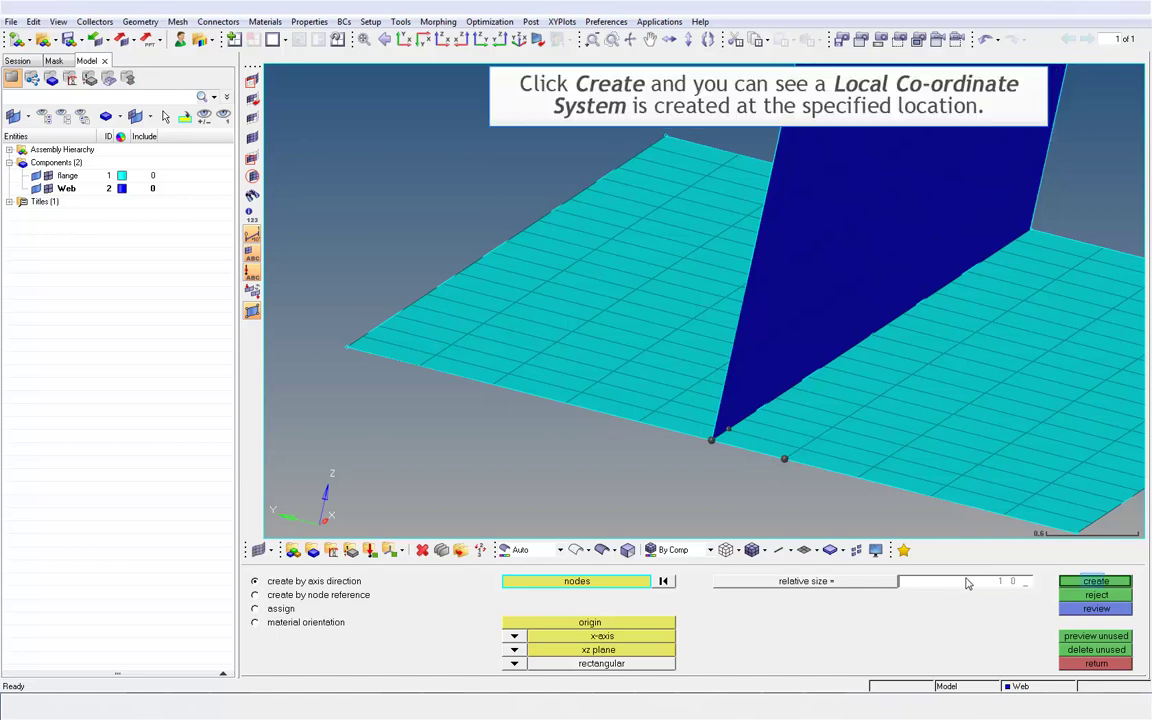
left_click(1096, 583)
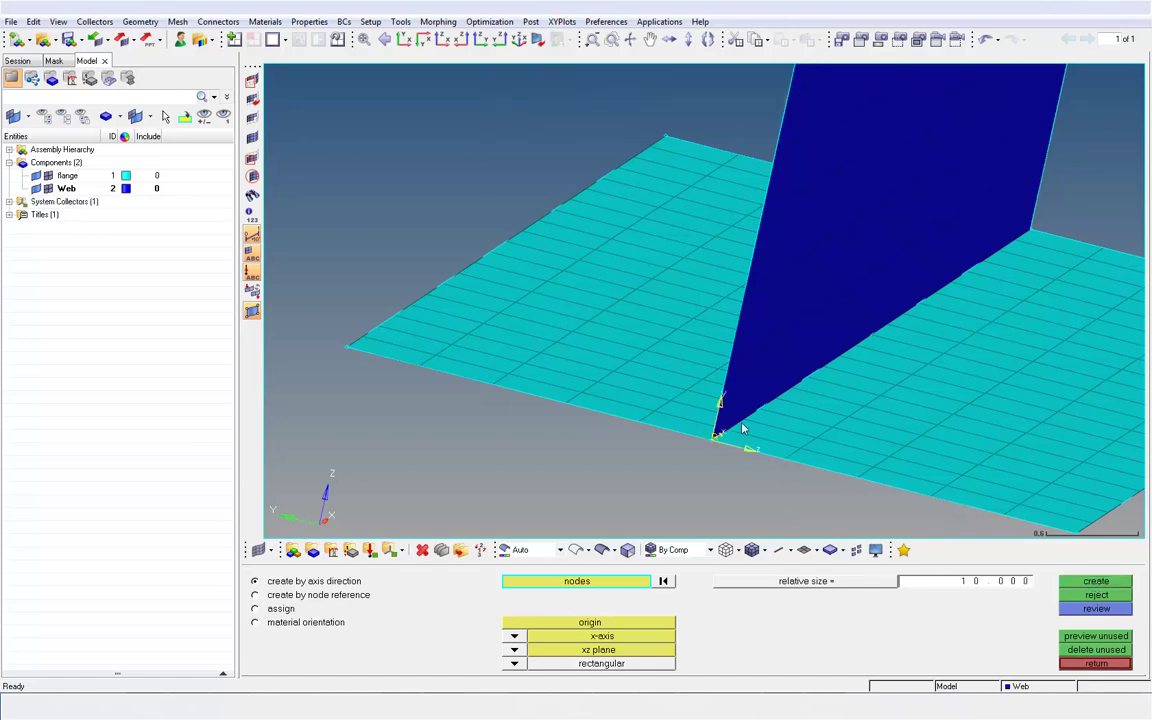
scroll(740, 421, "up", 3)
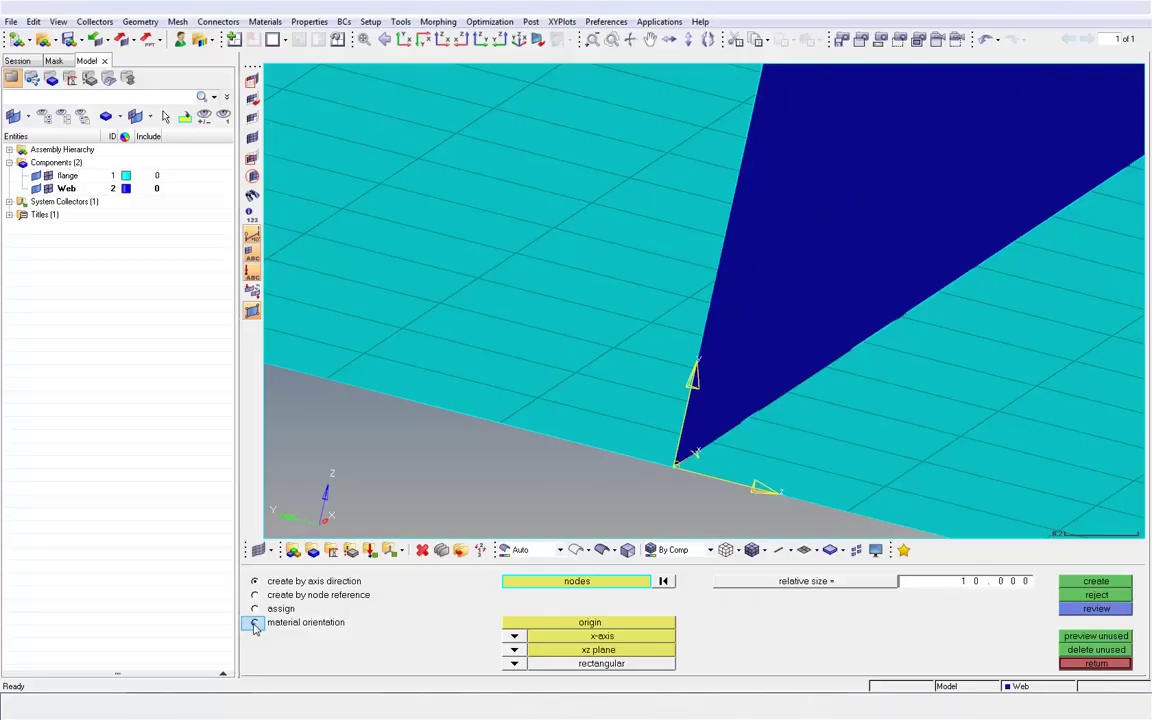
Select all displayed elements for material orientation and set the orientation method to by system id
left_click(255, 622)
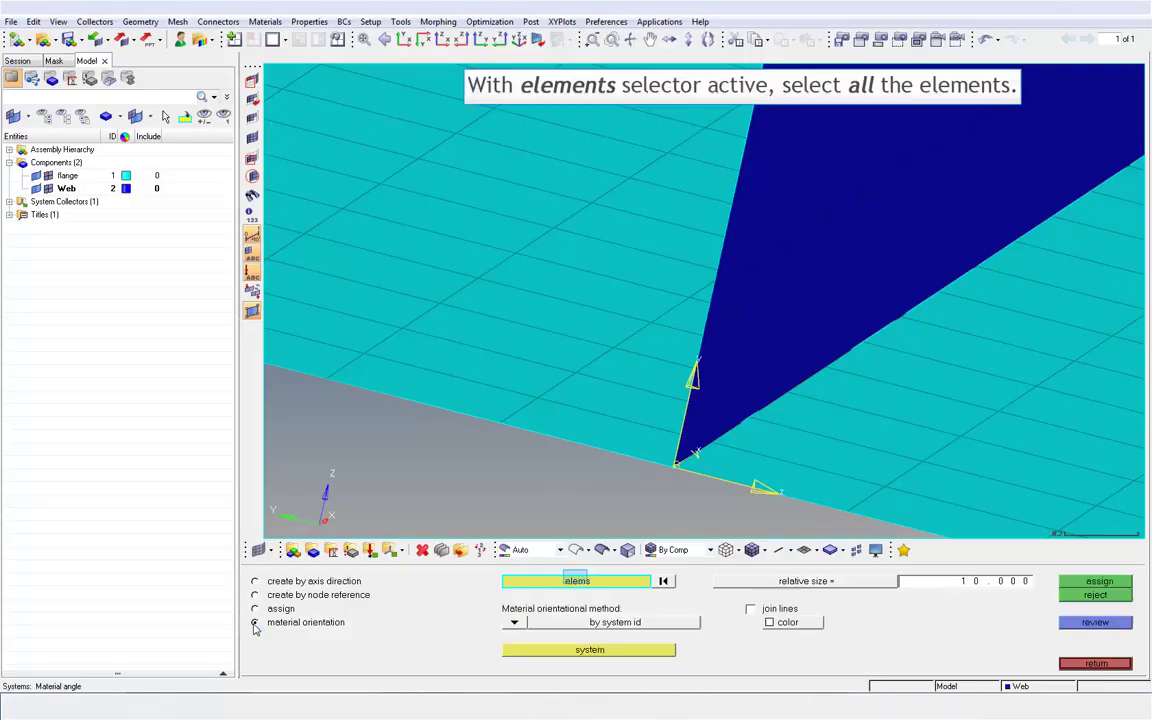
left_click(577, 582)
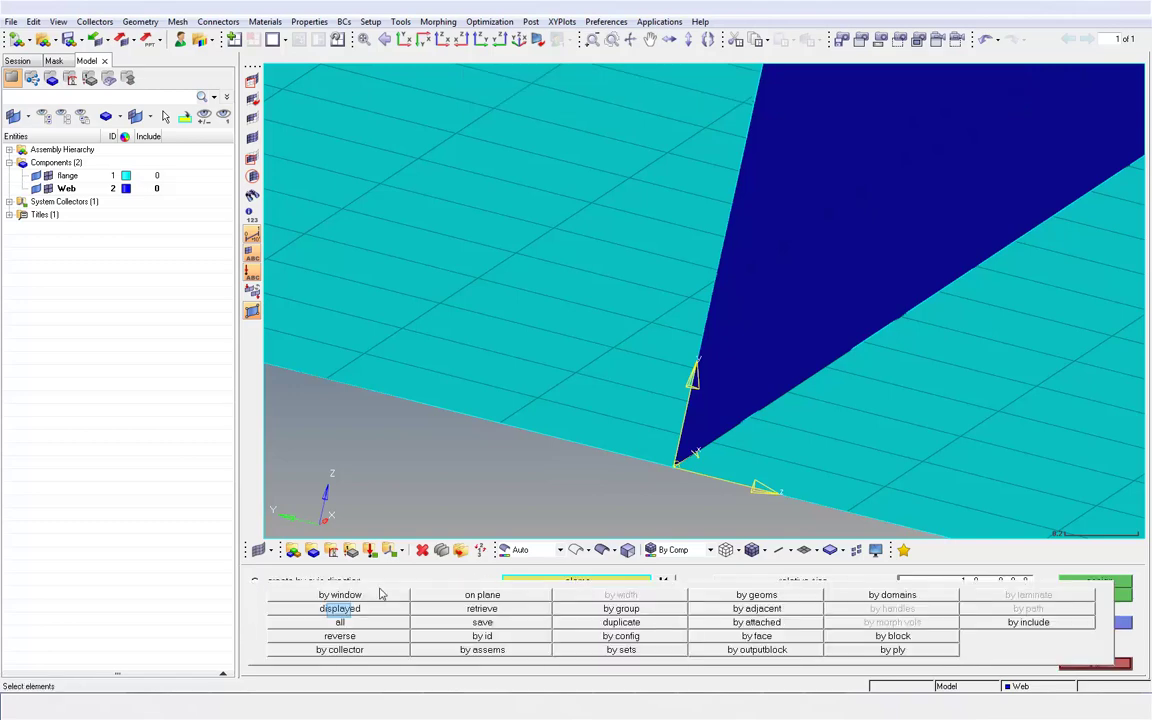
left_click(340, 609)
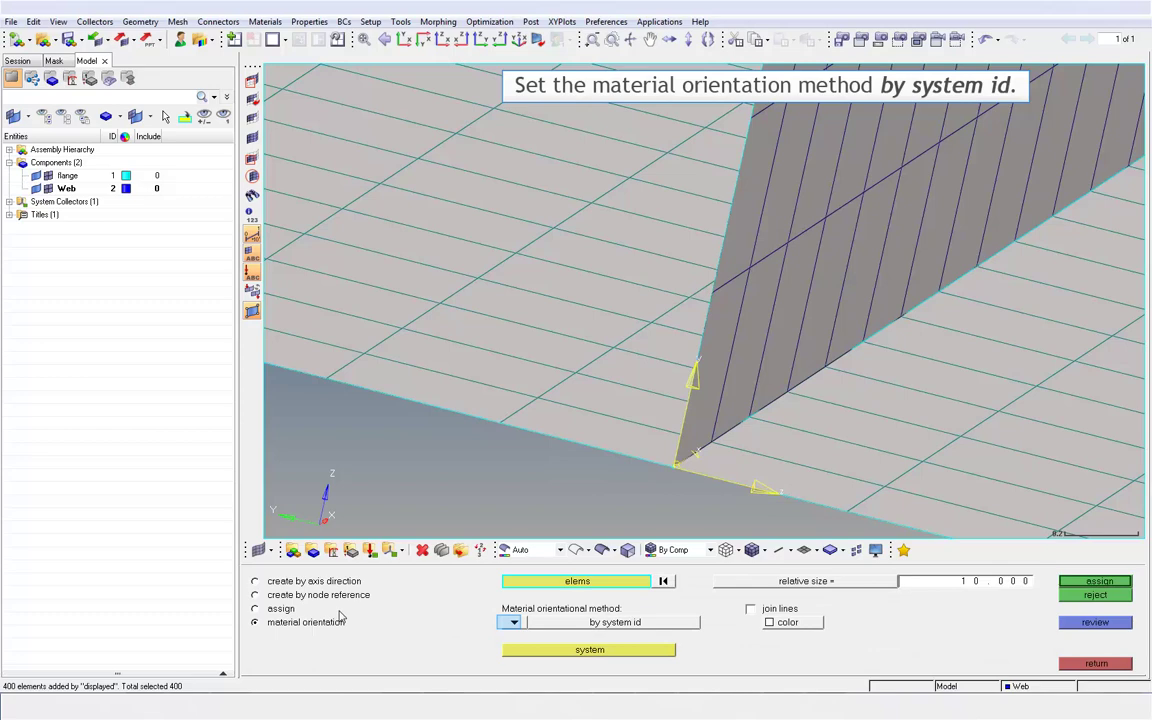
left_click(512, 623)
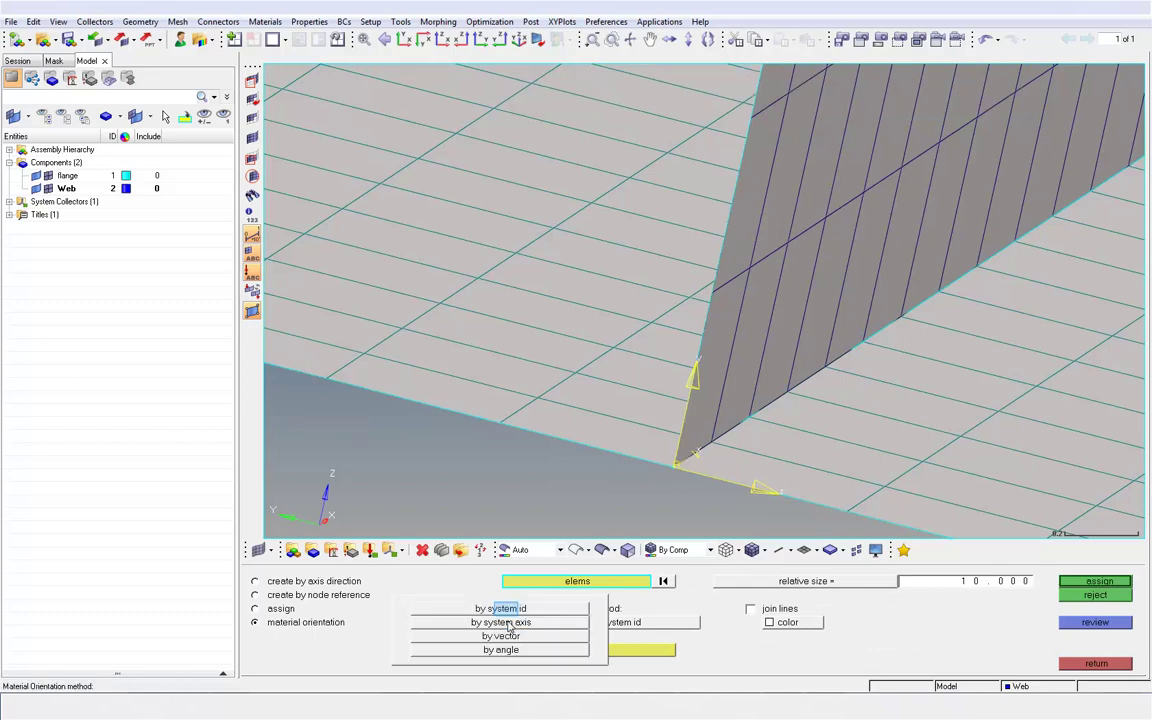
left_click(470, 607)
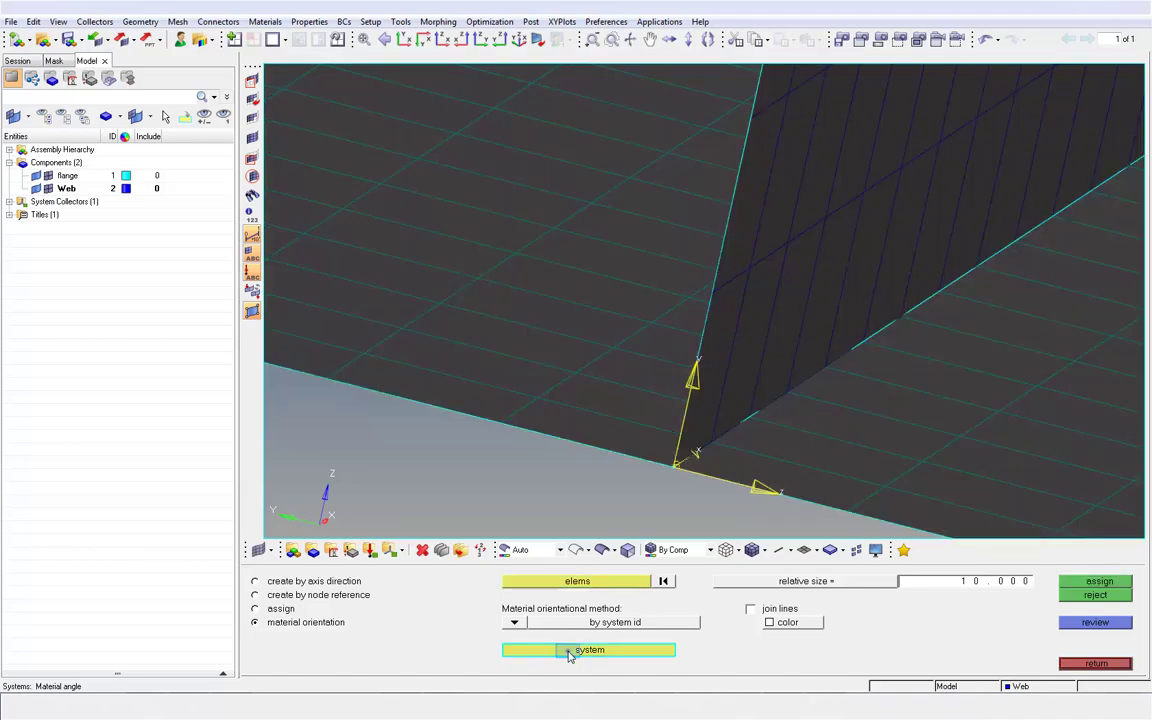
Assign the system with ID 1 as the elements' material orientation, using a relative size of 0.2
left_click(570, 651)
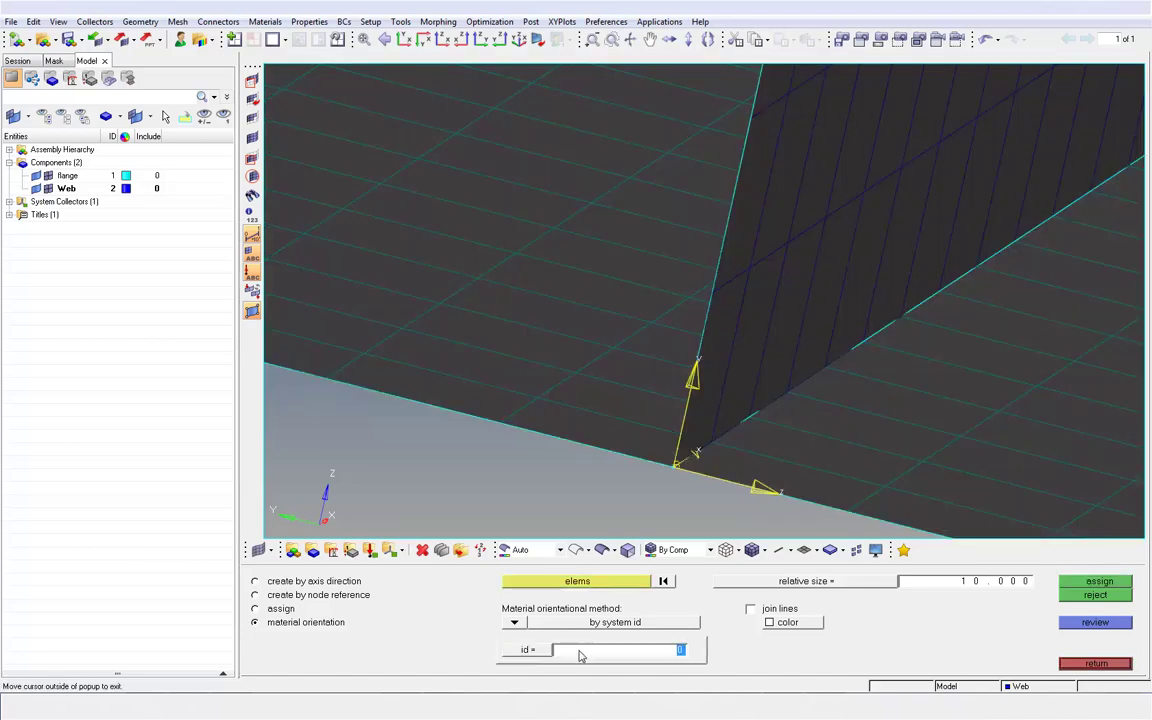
type("1")
key("Return")
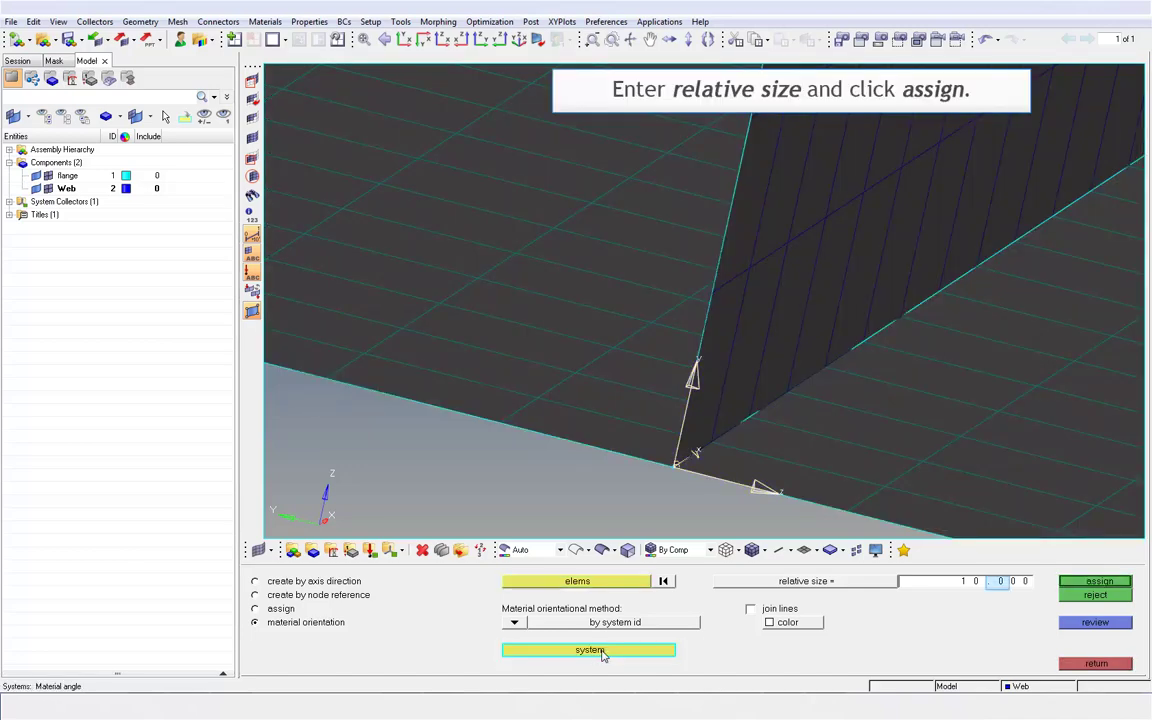
left_click(999, 582)
type("0.2")
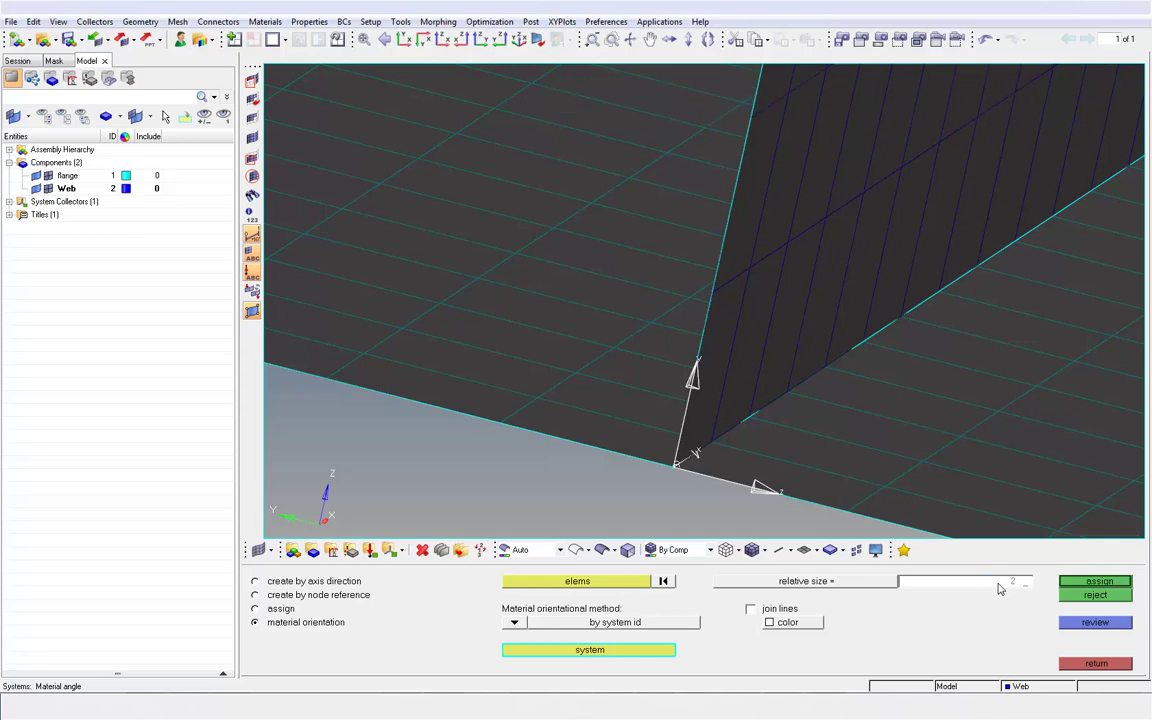
left_click(1098, 582)
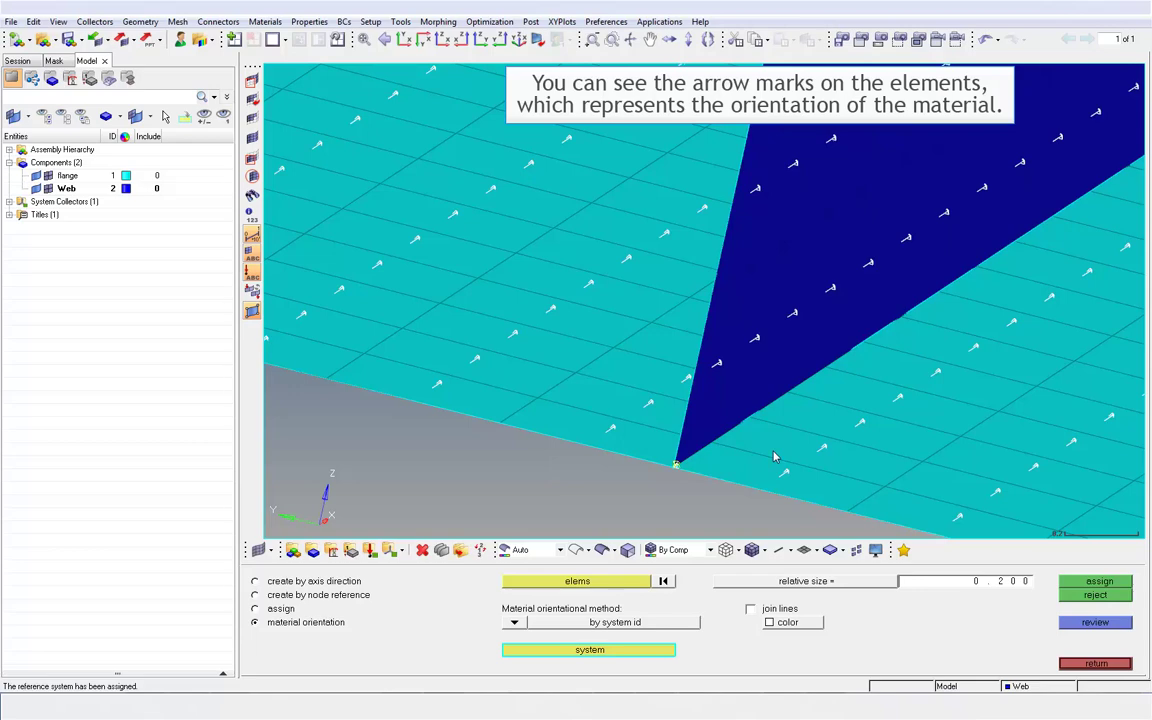
left_click_drag(773, 457, 745, 478, "ctrl")
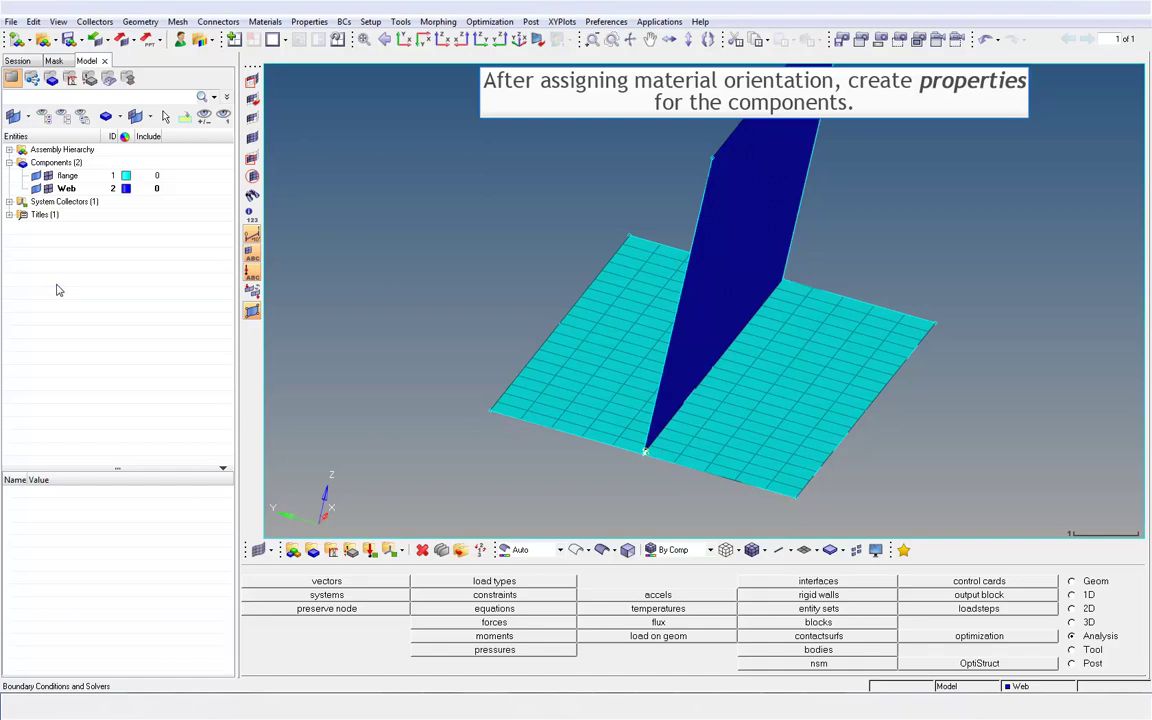
Create a property named flange and change its card image to PCOMPP
right_click(57, 287)
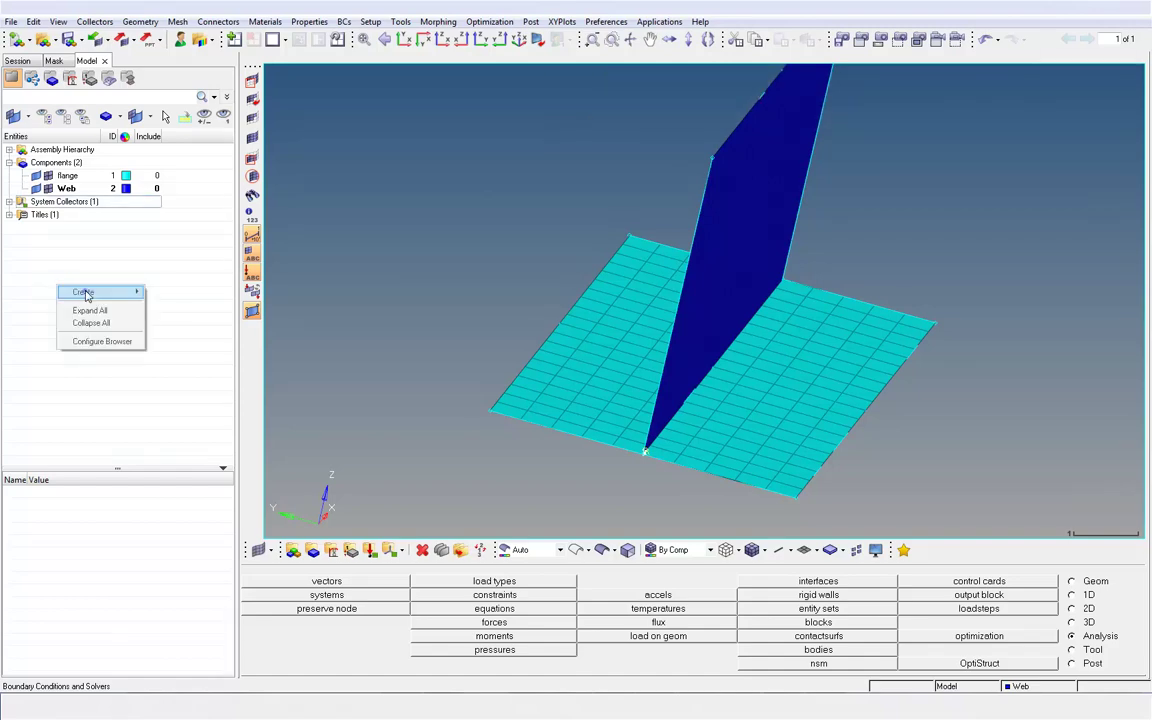
mouse_move(88, 292)
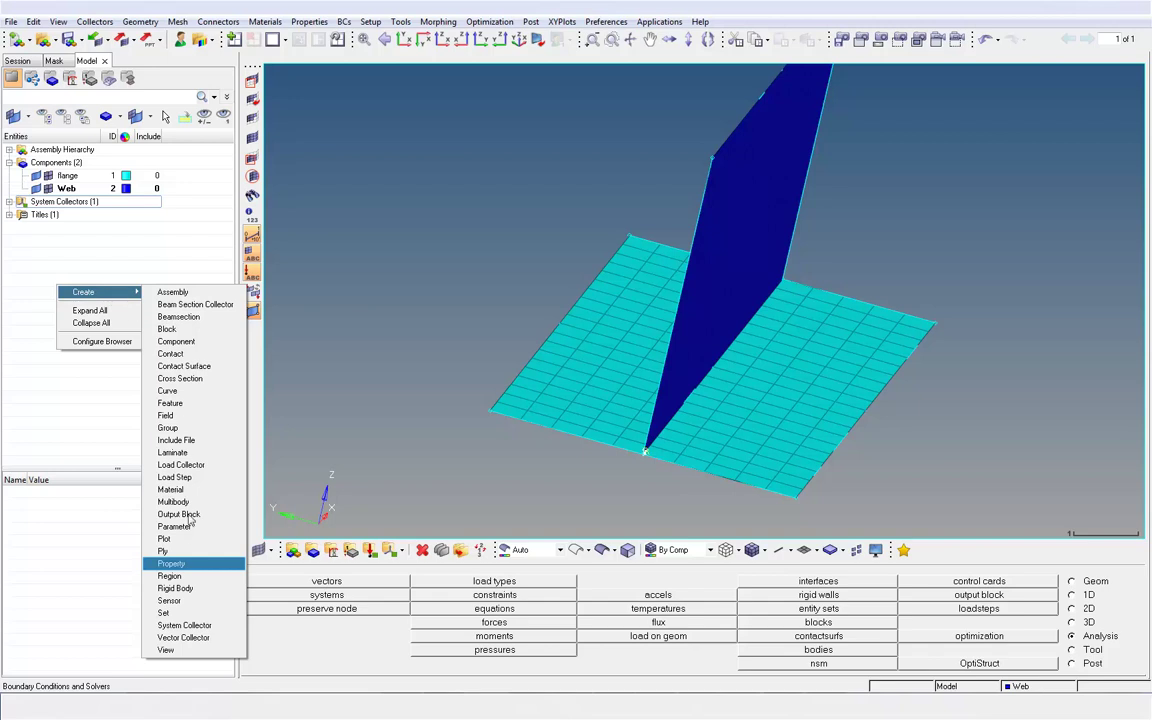
left_click(170, 563)
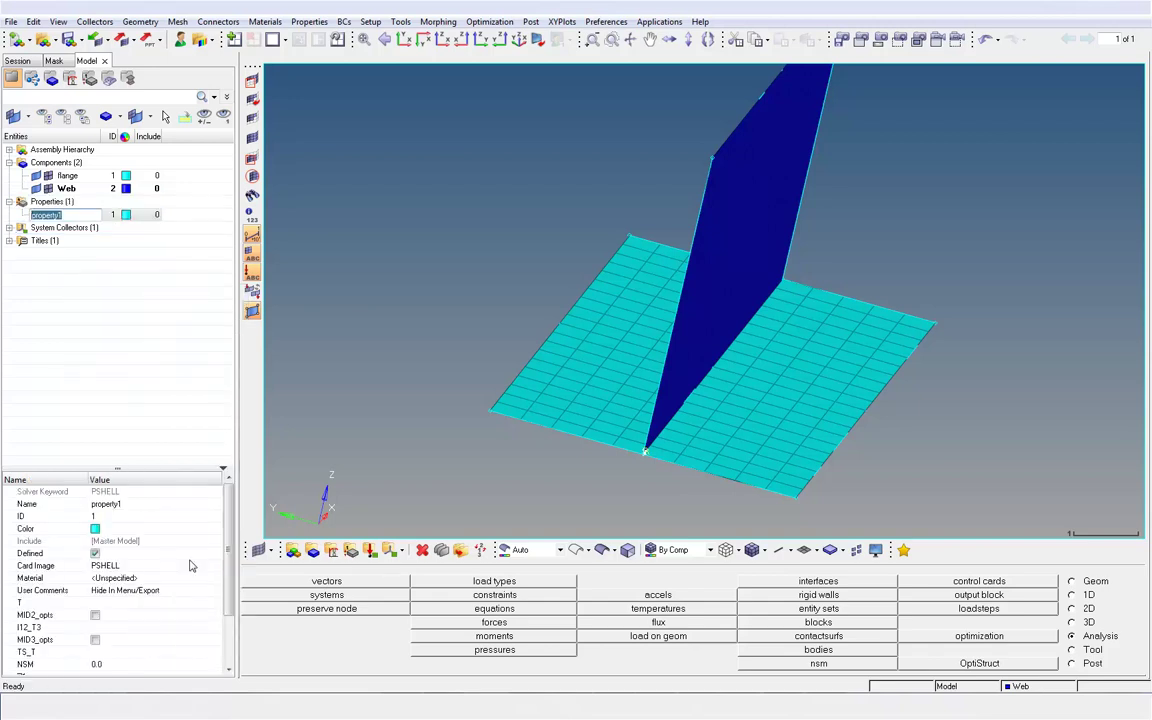
type("flange")
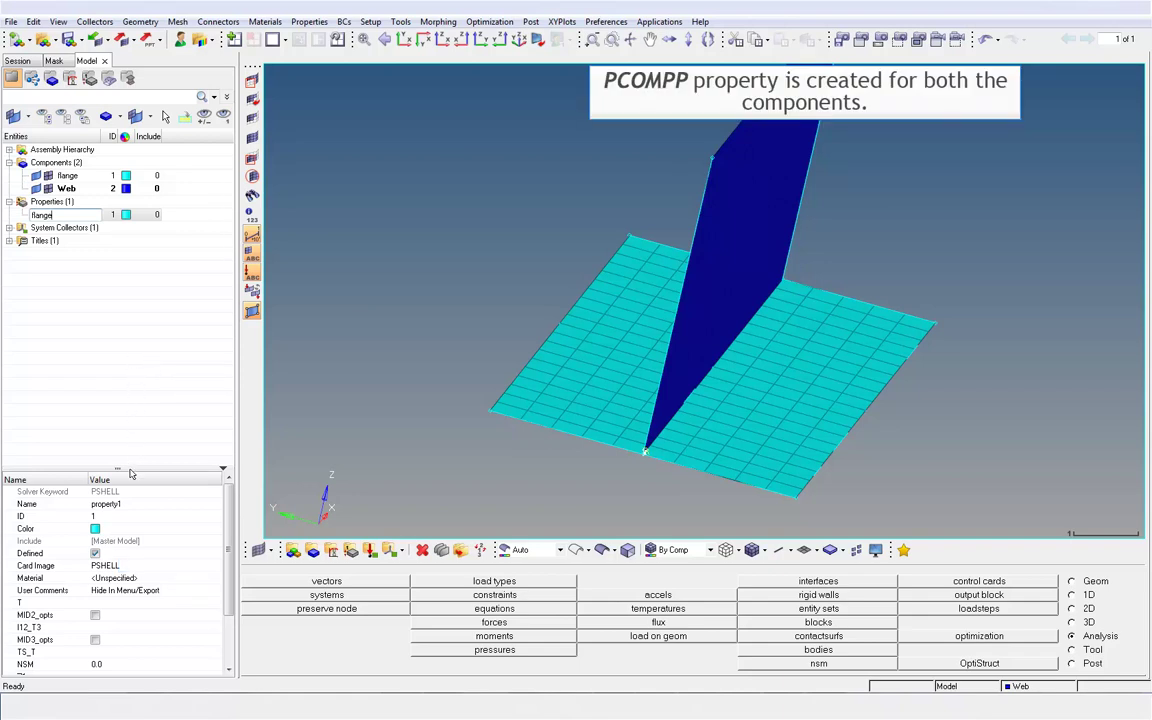
left_click(130, 567)
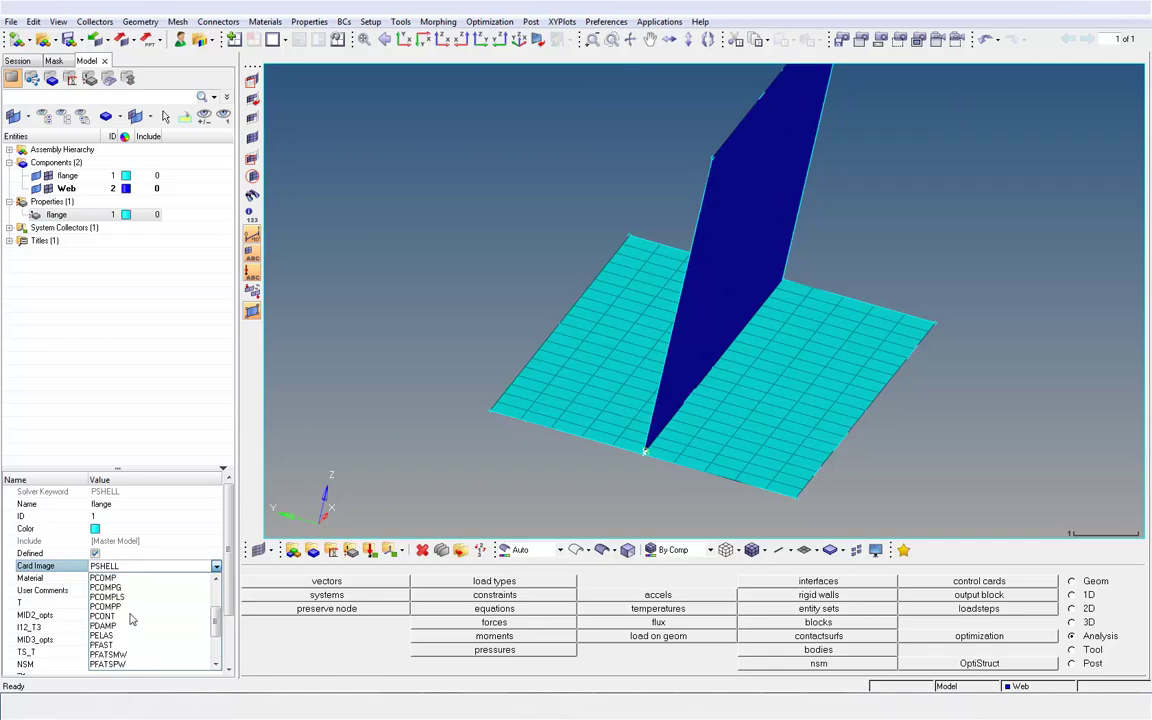
left_click(131, 608)
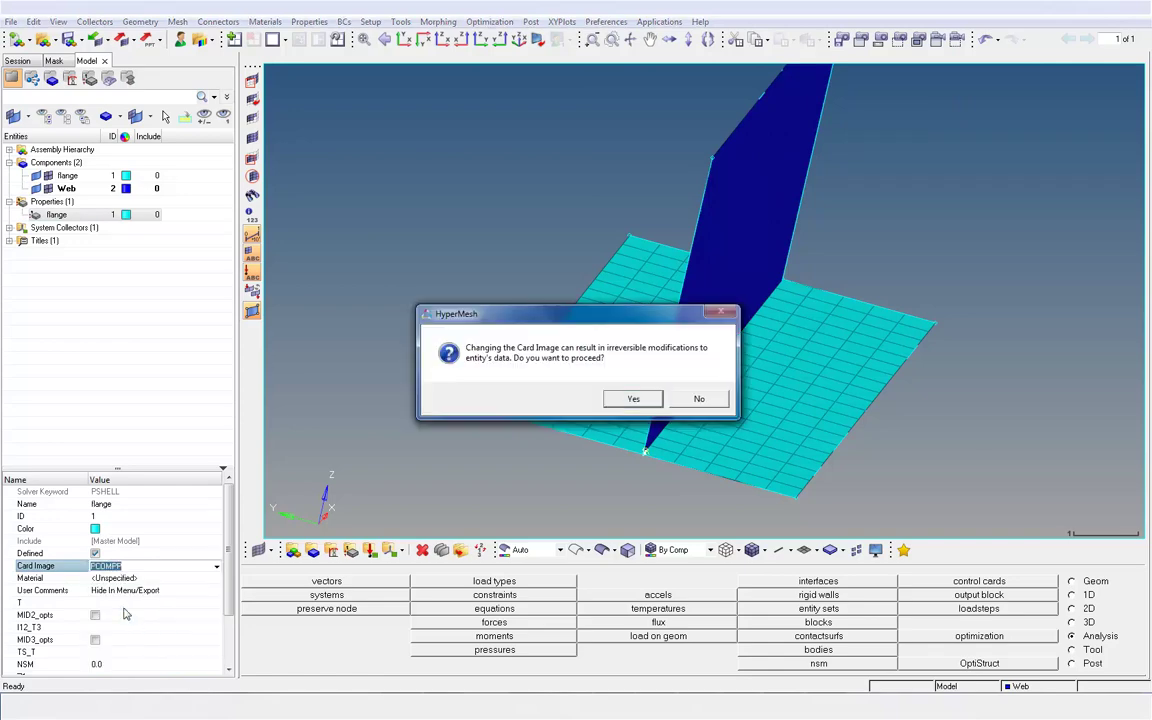
left_click(630, 398)
Create a property named web and change its card image to PCOMPP
right_click(104, 349)
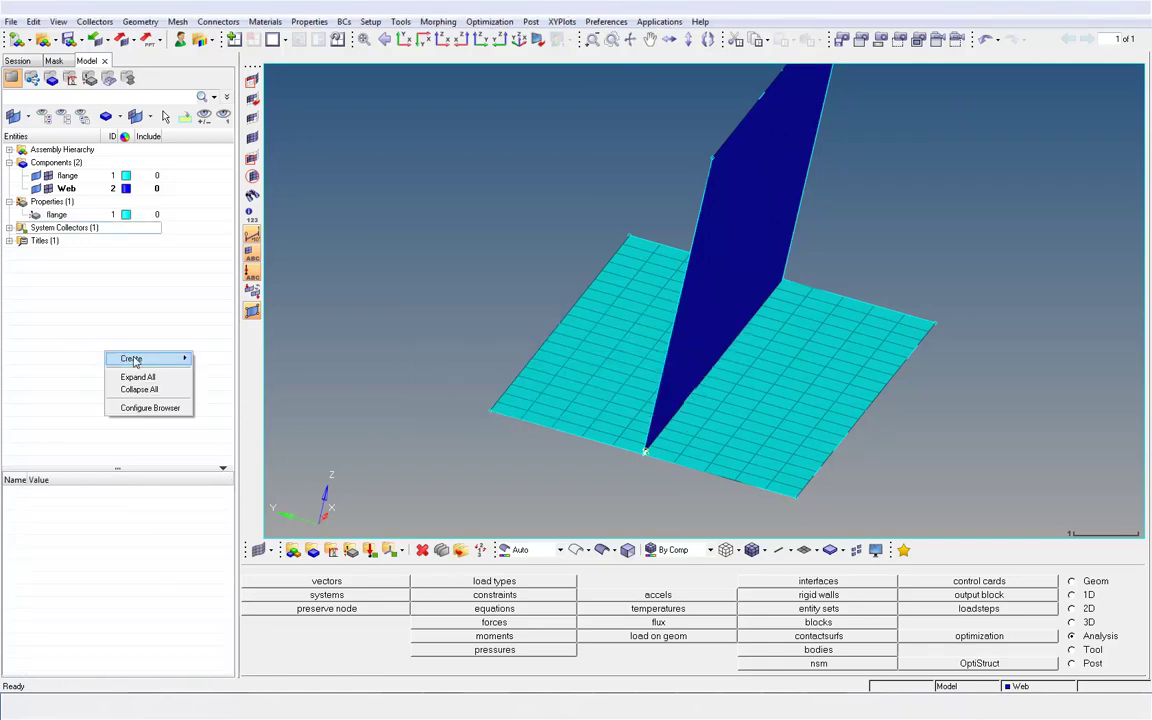
mouse_move(137, 364)
left_click(219, 625)
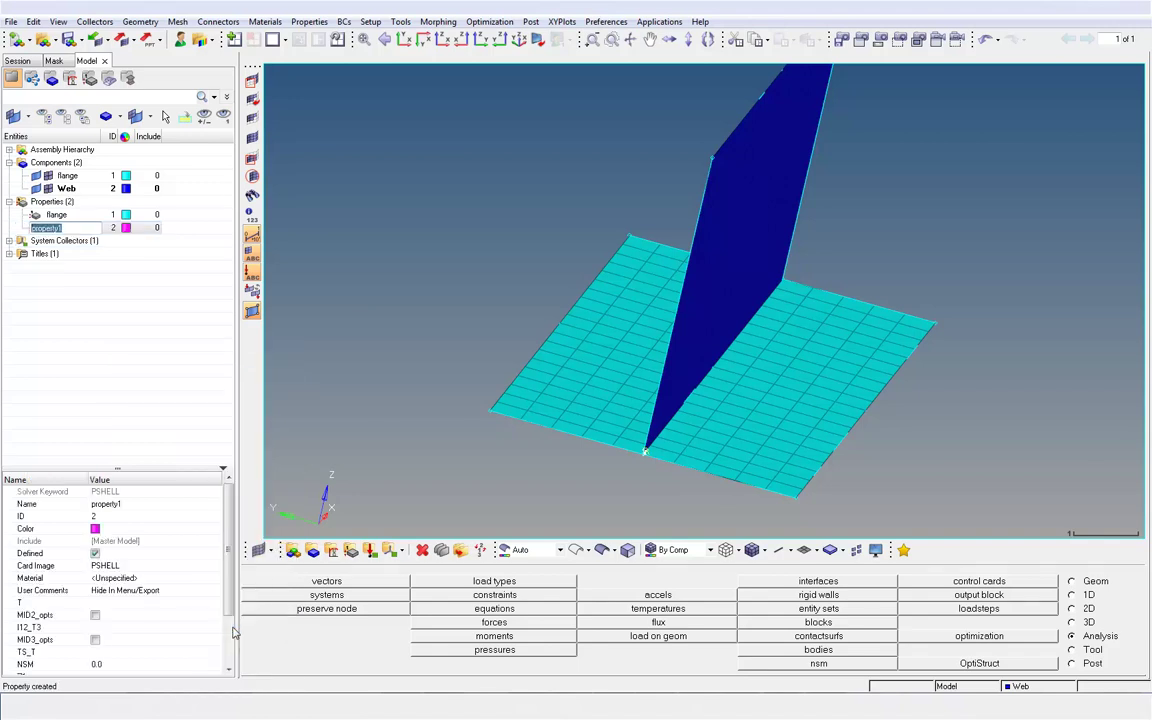
type("web")
key("Return")
left_click(135, 566)
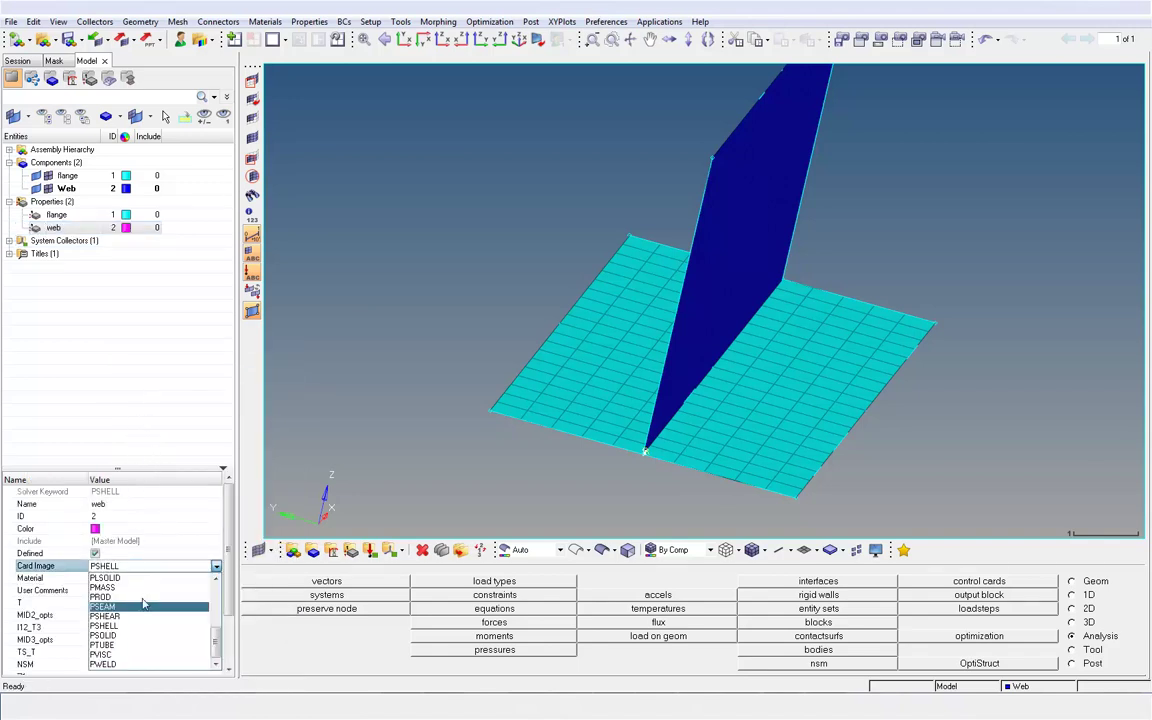
scroll(143, 614, "up", 3)
left_click(126, 552)
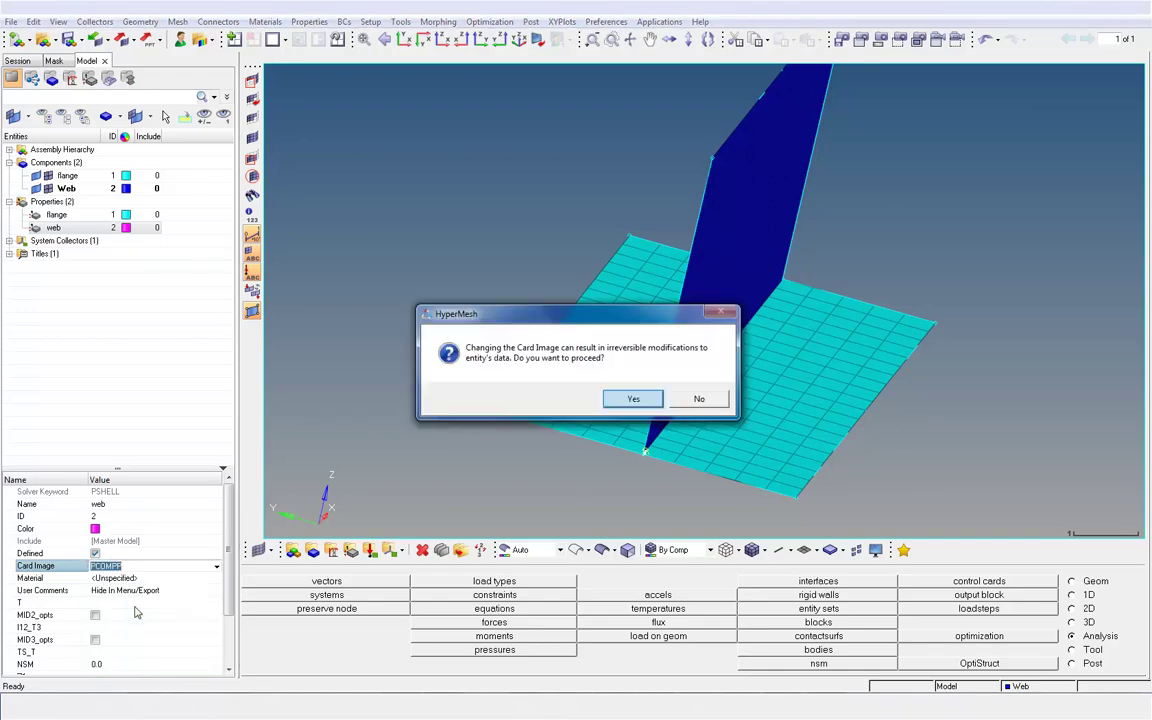
left_click(630, 400)
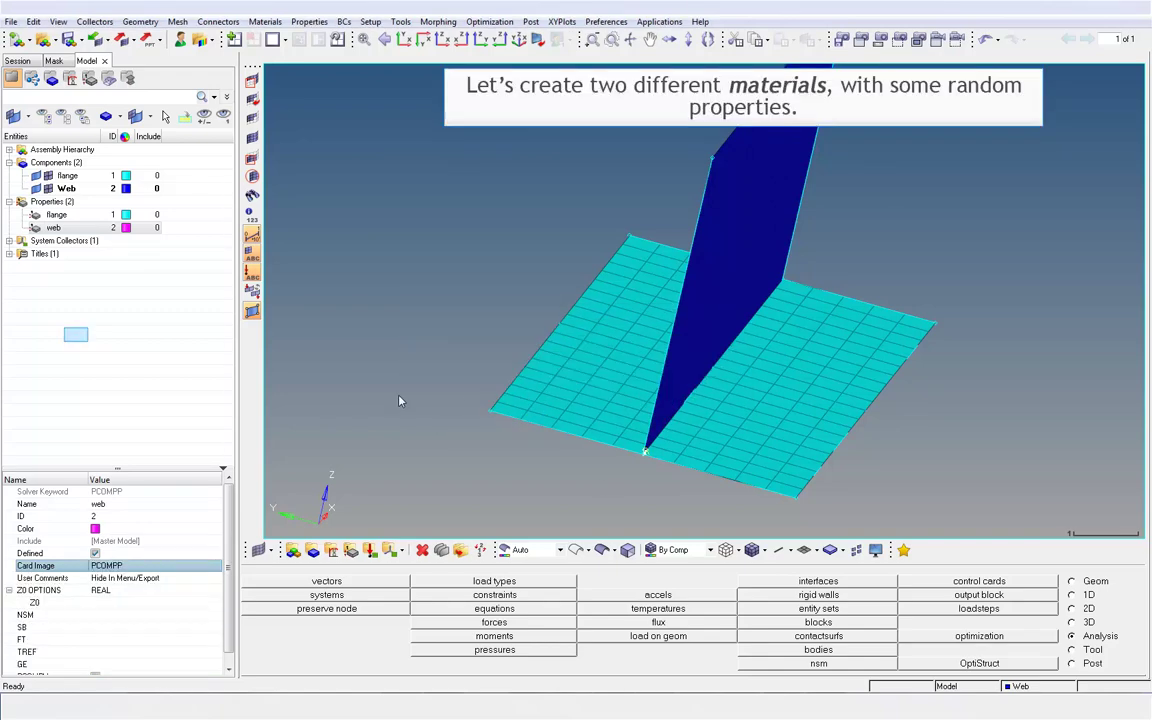
Create a material and change its card image to MAT8 for orthotropic behaviour
left_click(77, 340)
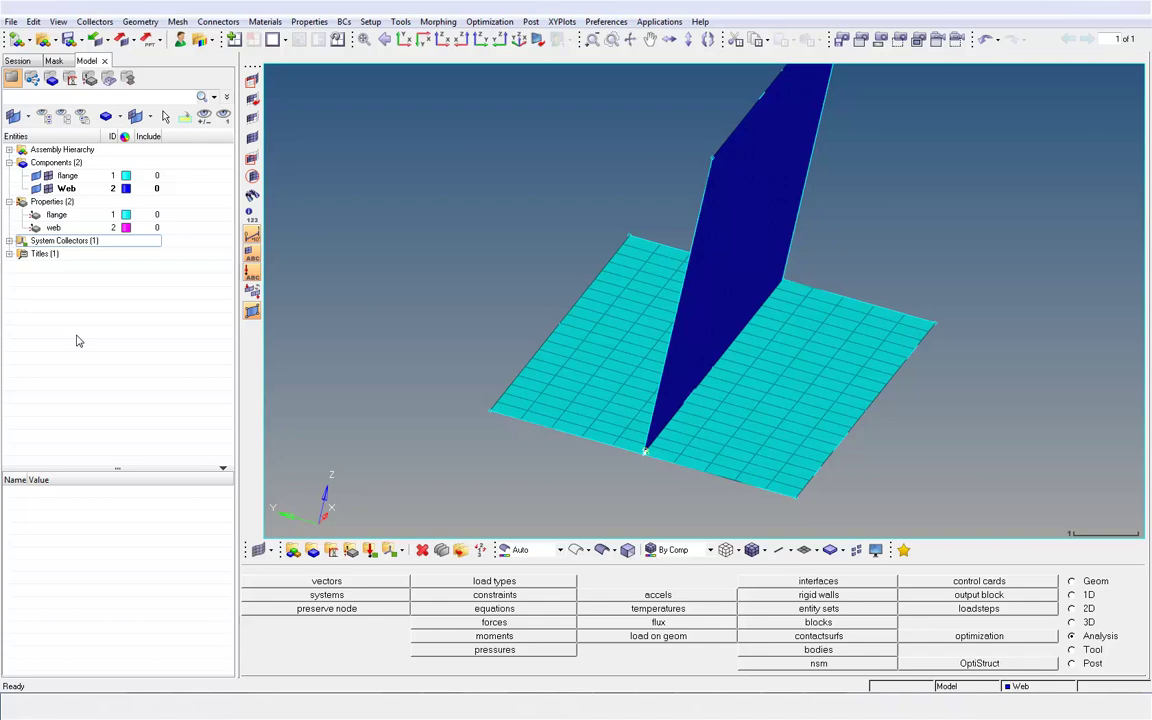
right_click(78, 341)
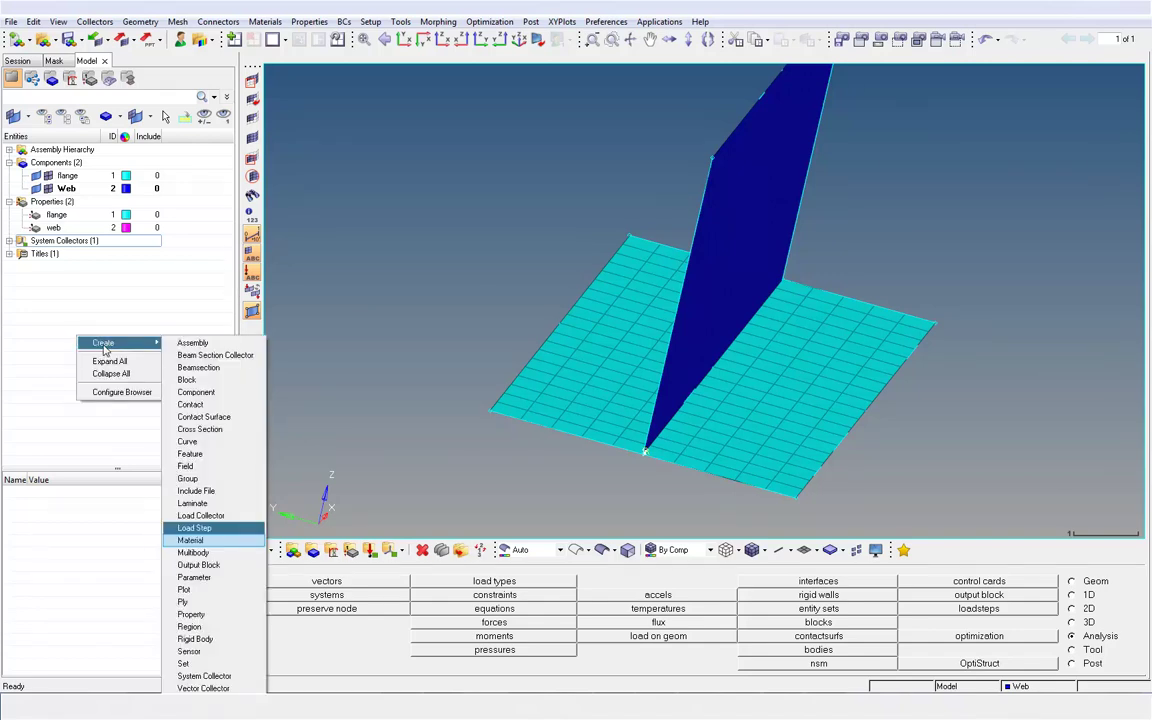
left_click(204, 541)
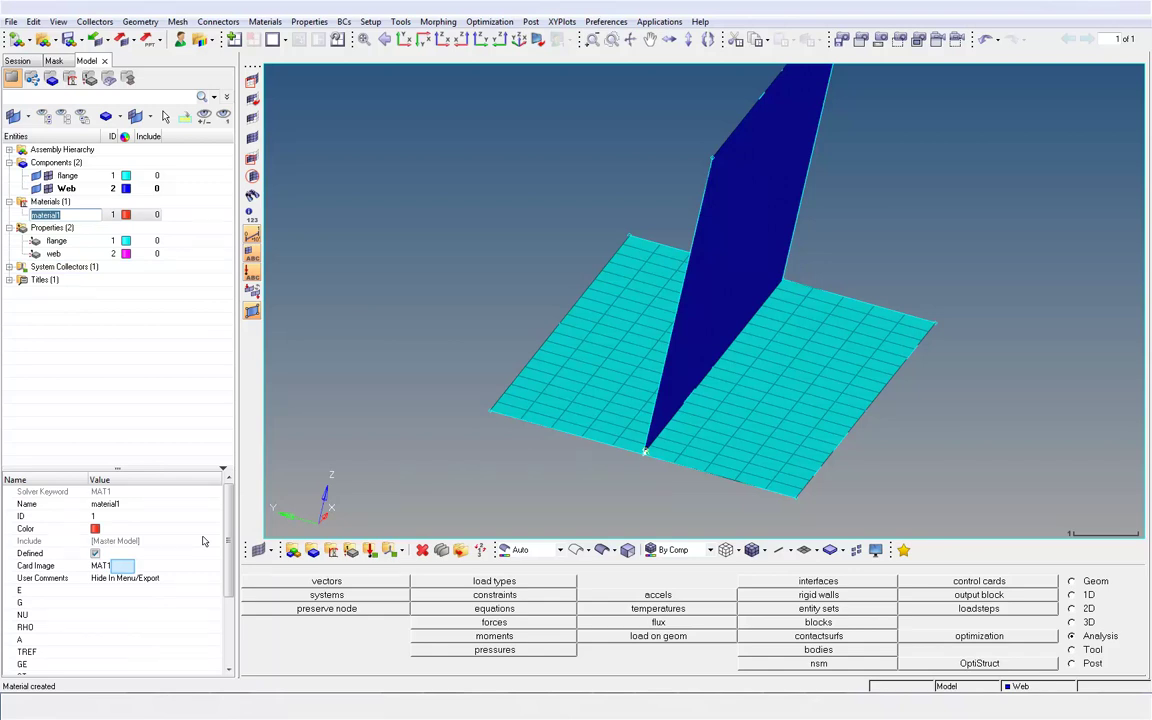
left_click(123, 566)
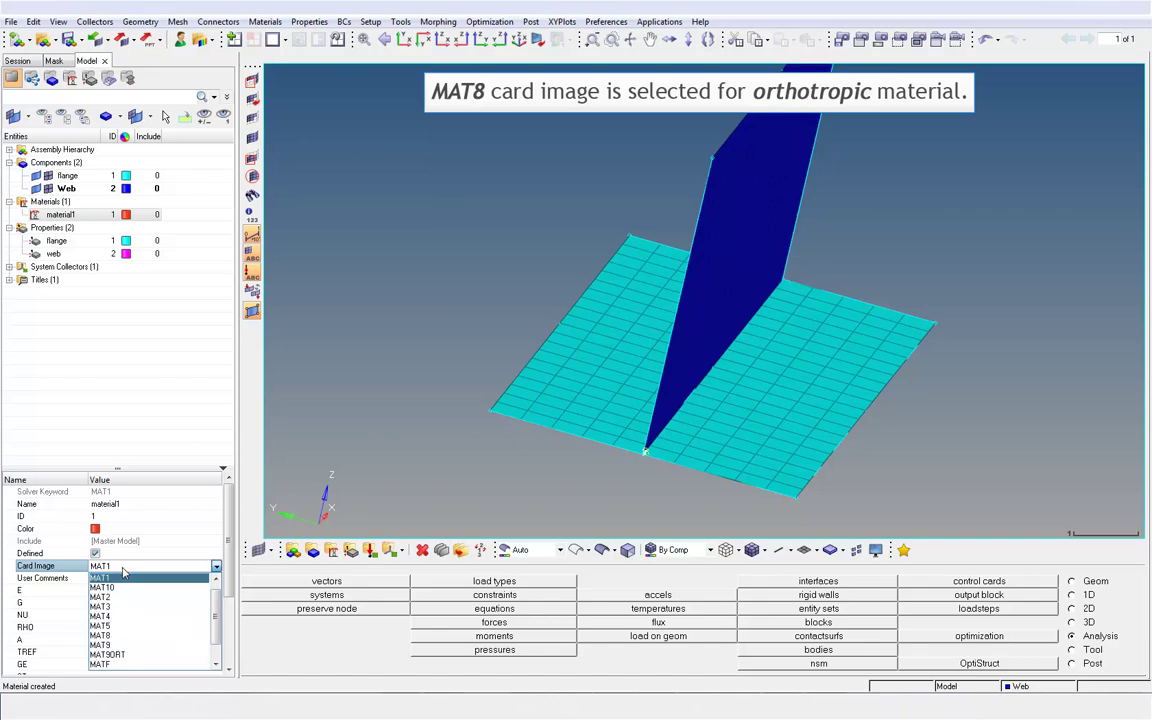
left_click(121, 635)
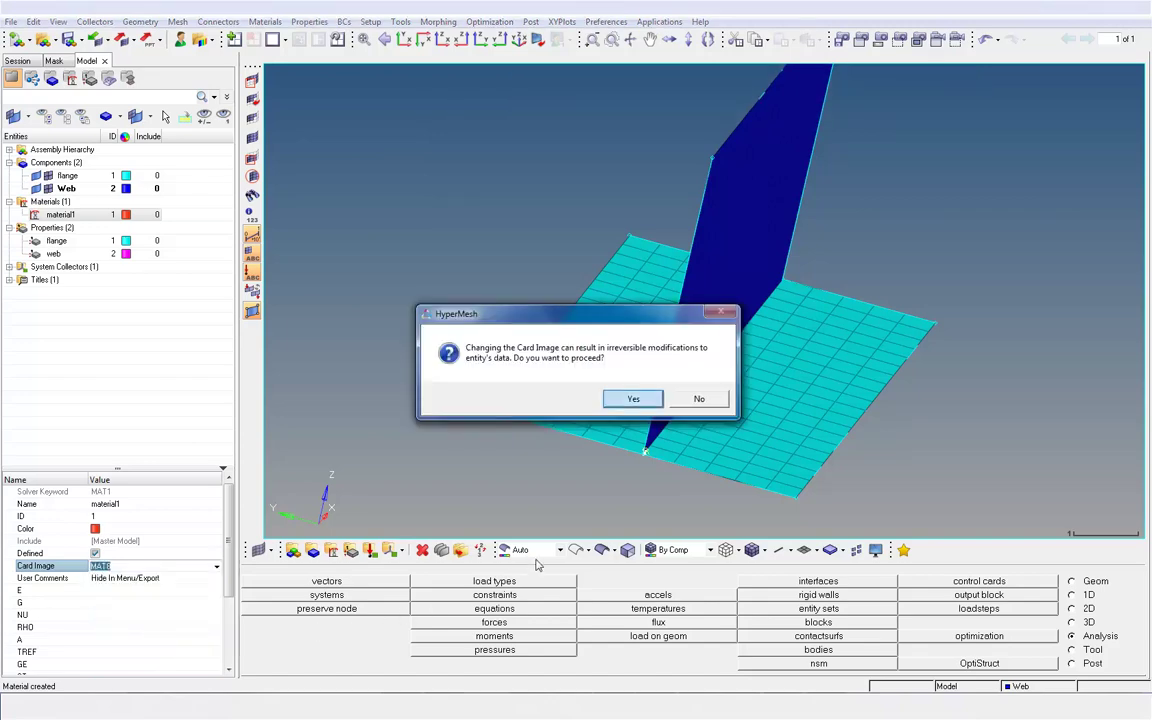
left_click(633, 399)
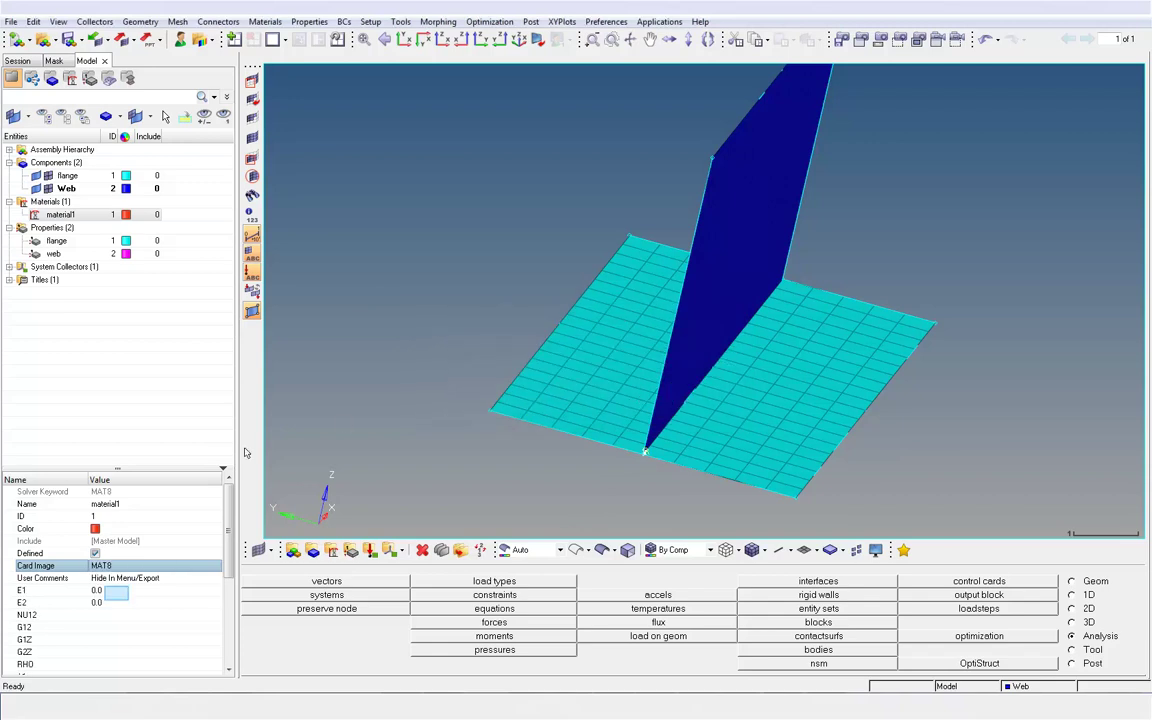
Set the new material's elastic moduli E1 to 140000 and E2 to 15000, and its Poisson's ratio NU12 to 0.26
left_click(118, 593)
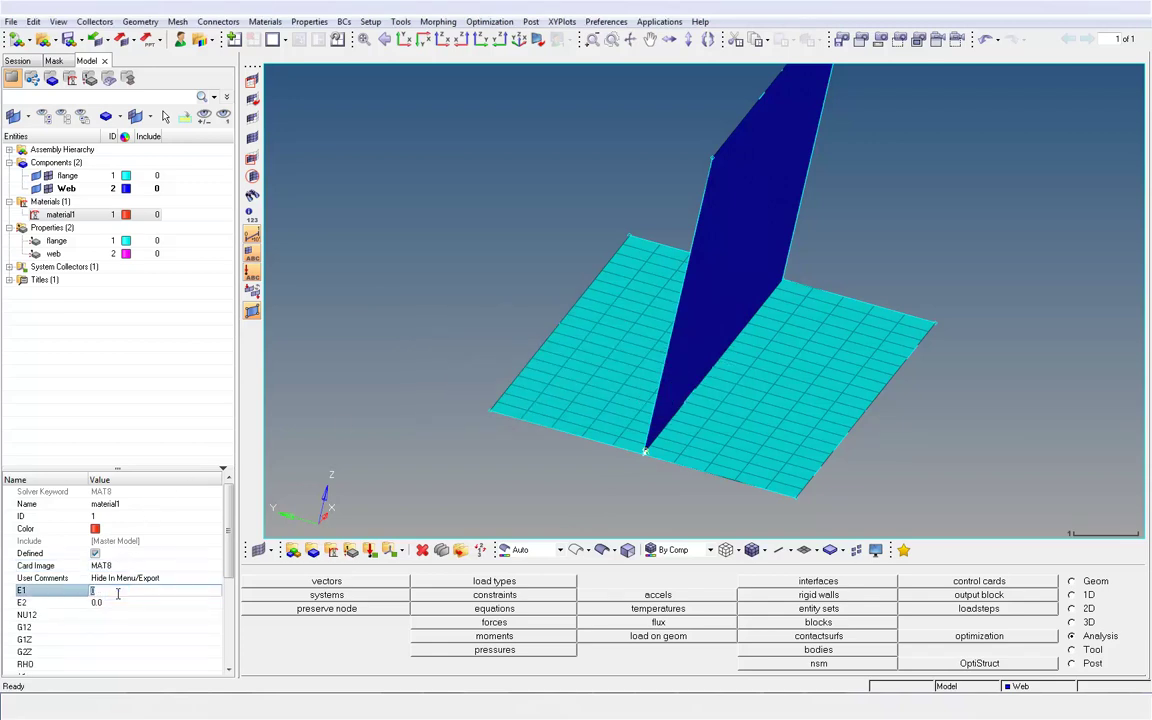
type("1")
type(".4")
type("e")
type("9")
key("Return")
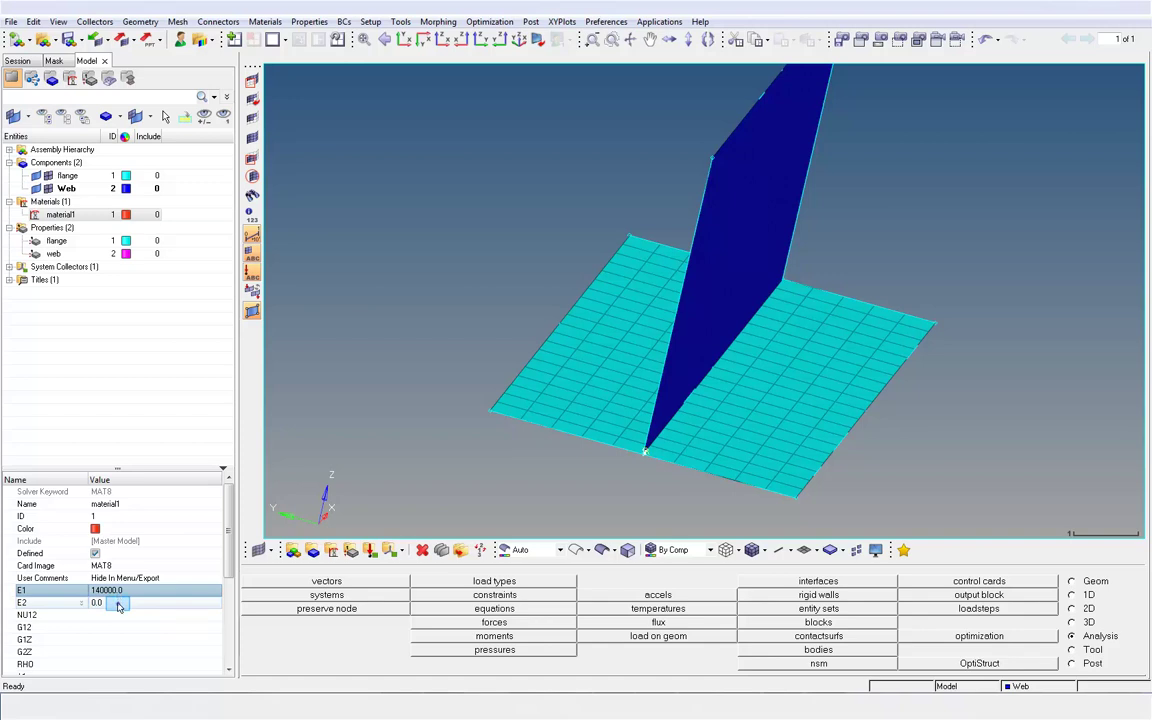
left_click(118, 604)
type("1")
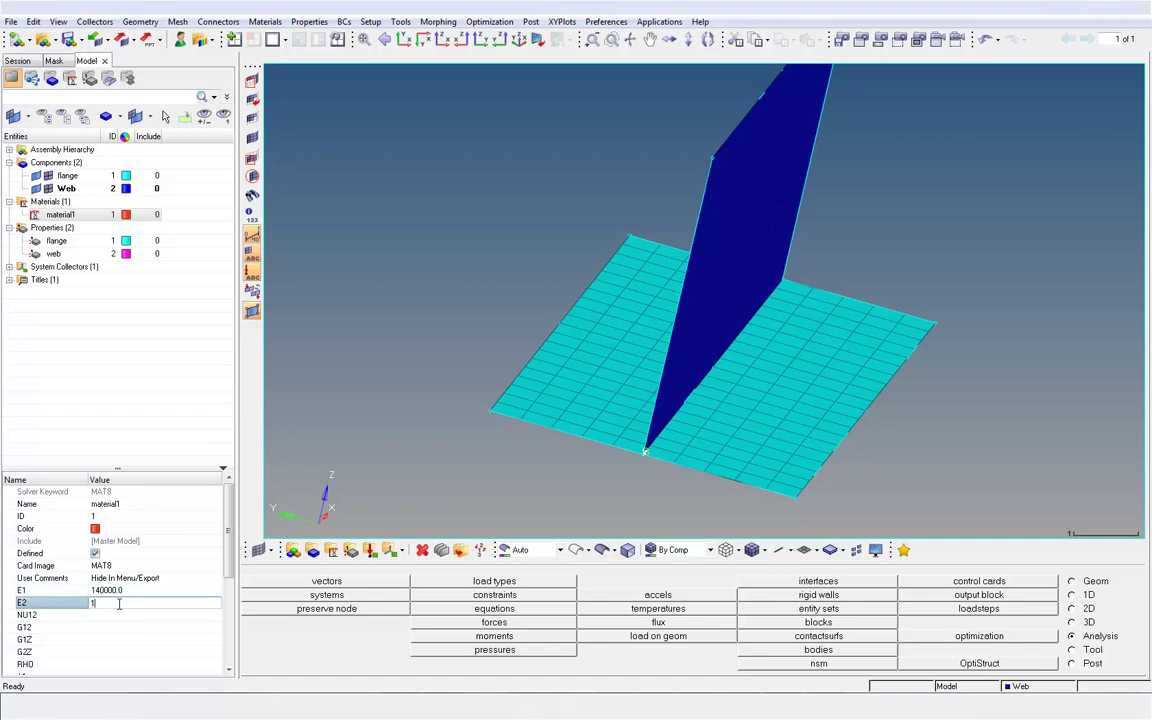
type(".5e4")
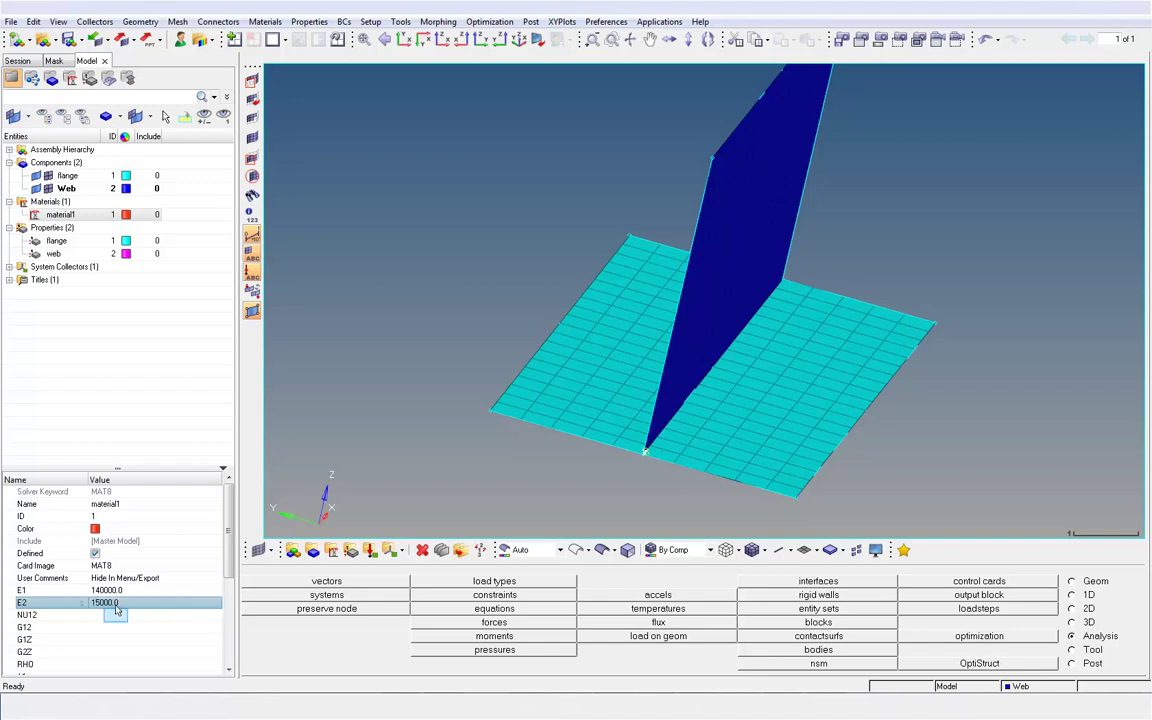
left_click(117, 615)
type(".28")
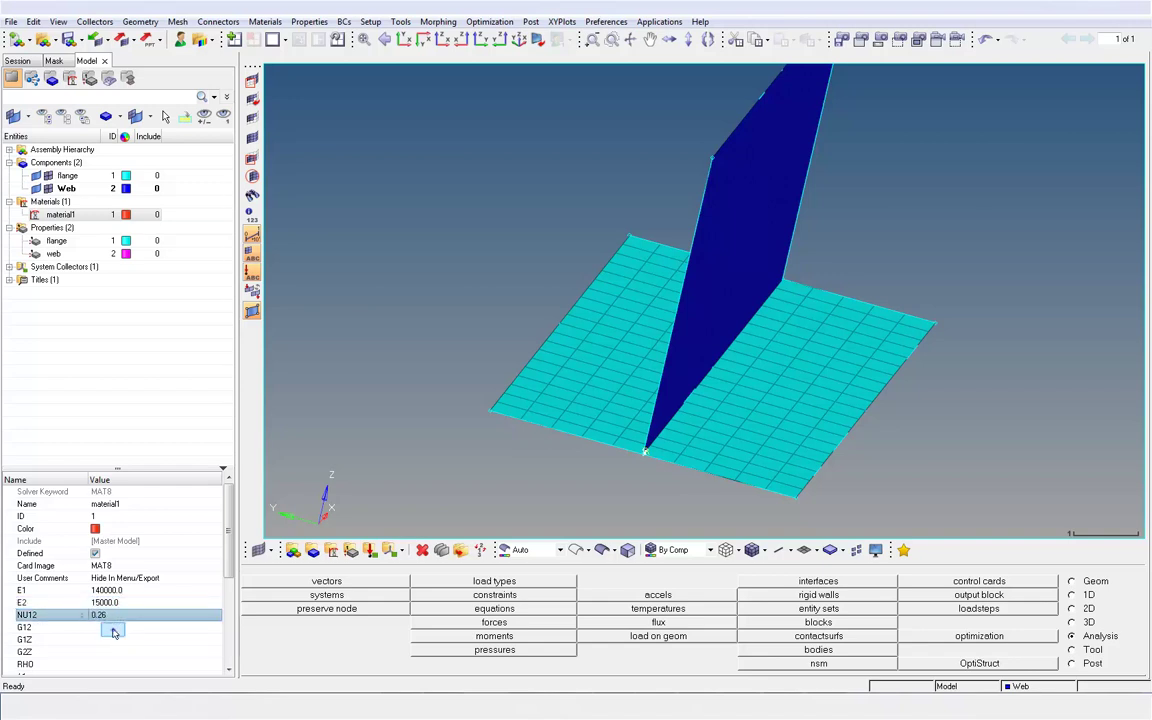
Set the material's shear moduli to 5800 for G12 and 5400 for both G1Z and G2Z
left_click(114, 628)
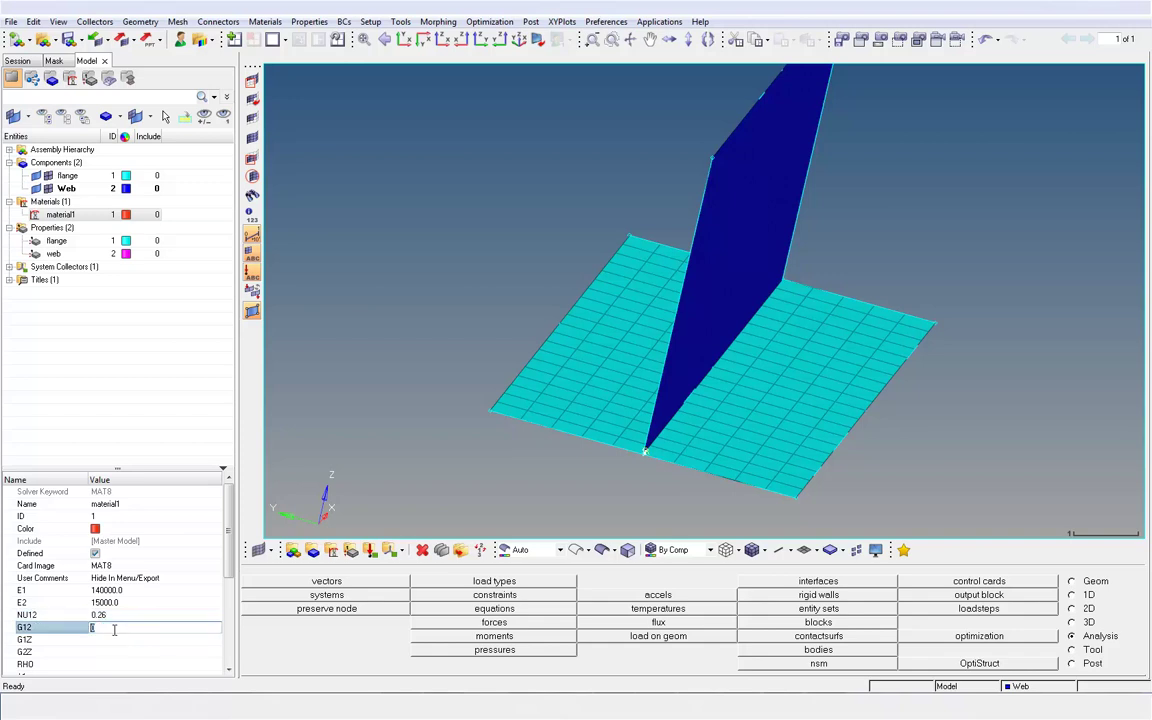
type("58000")
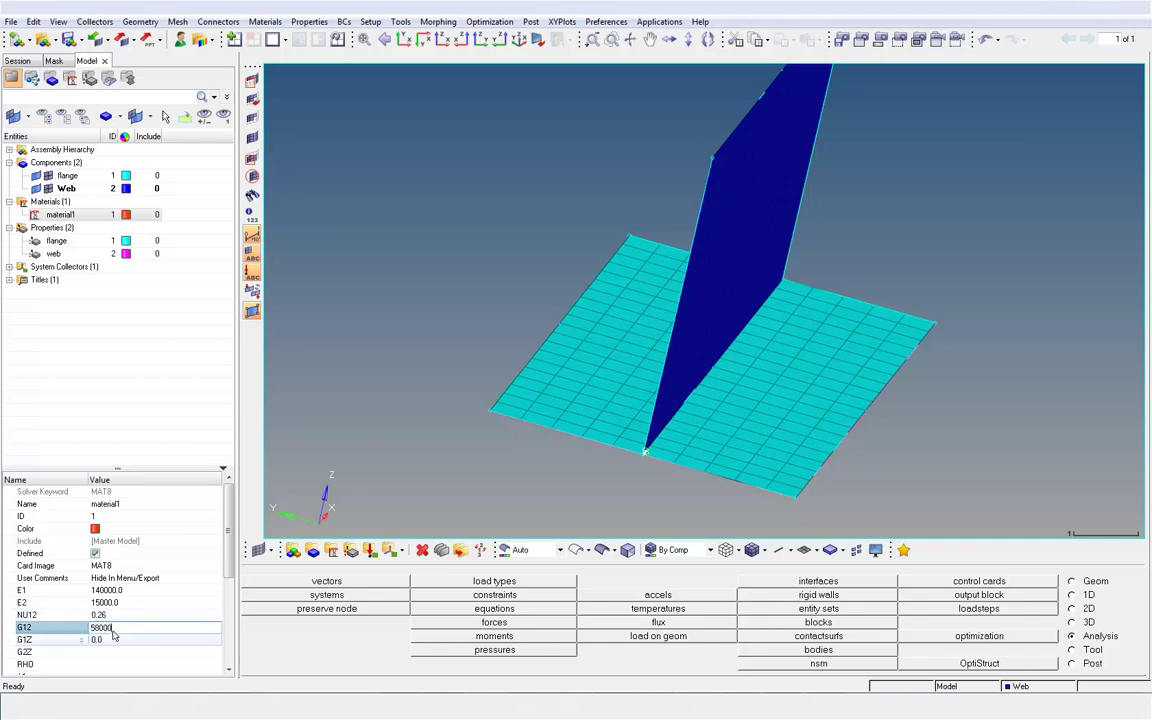
left_click(115, 640)
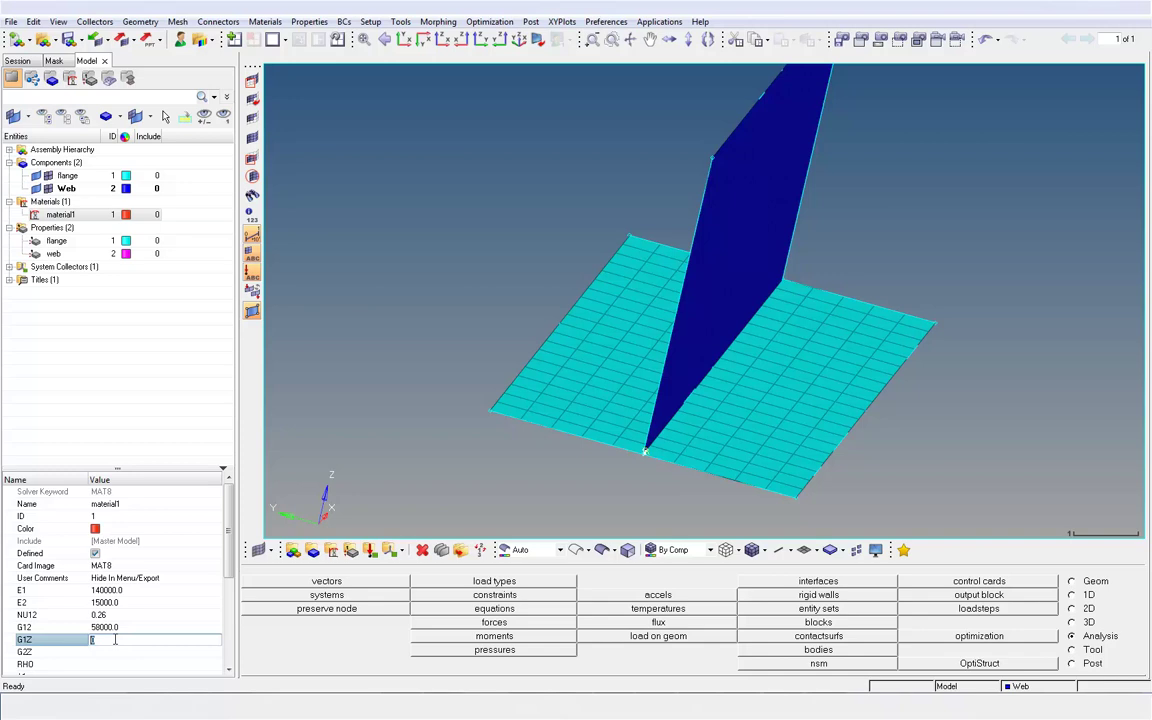
type("5400")
left_click(117, 628)
type("5800")
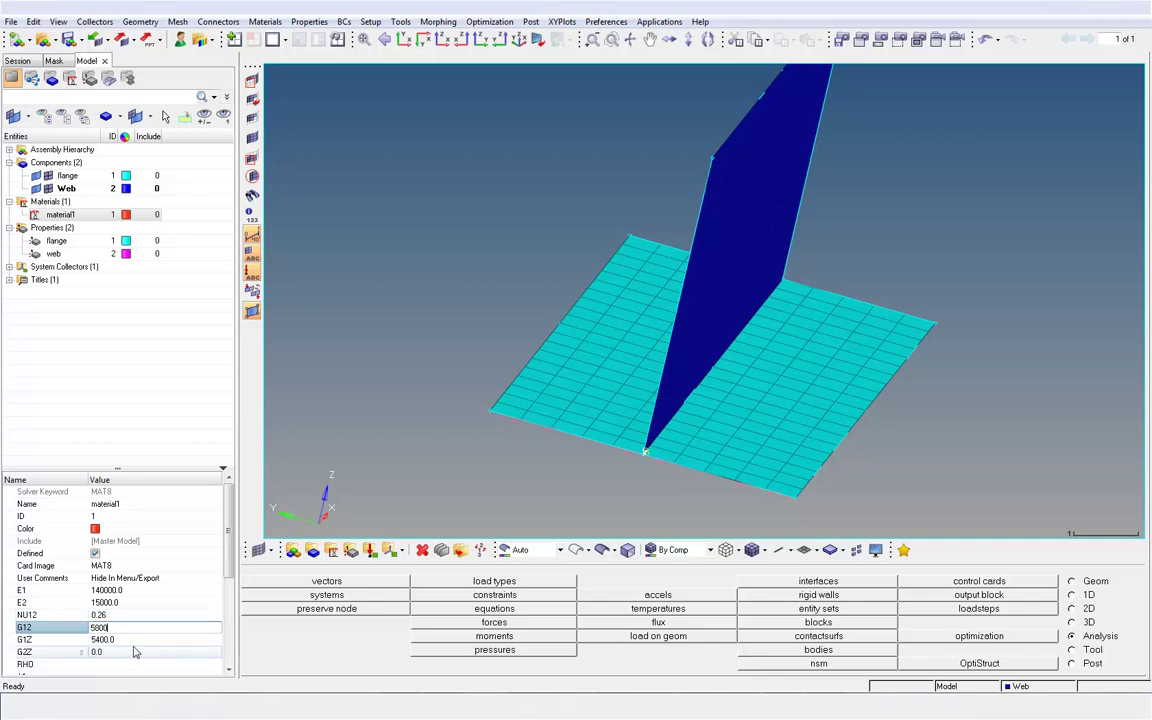
left_click(134, 650)
type("5400")
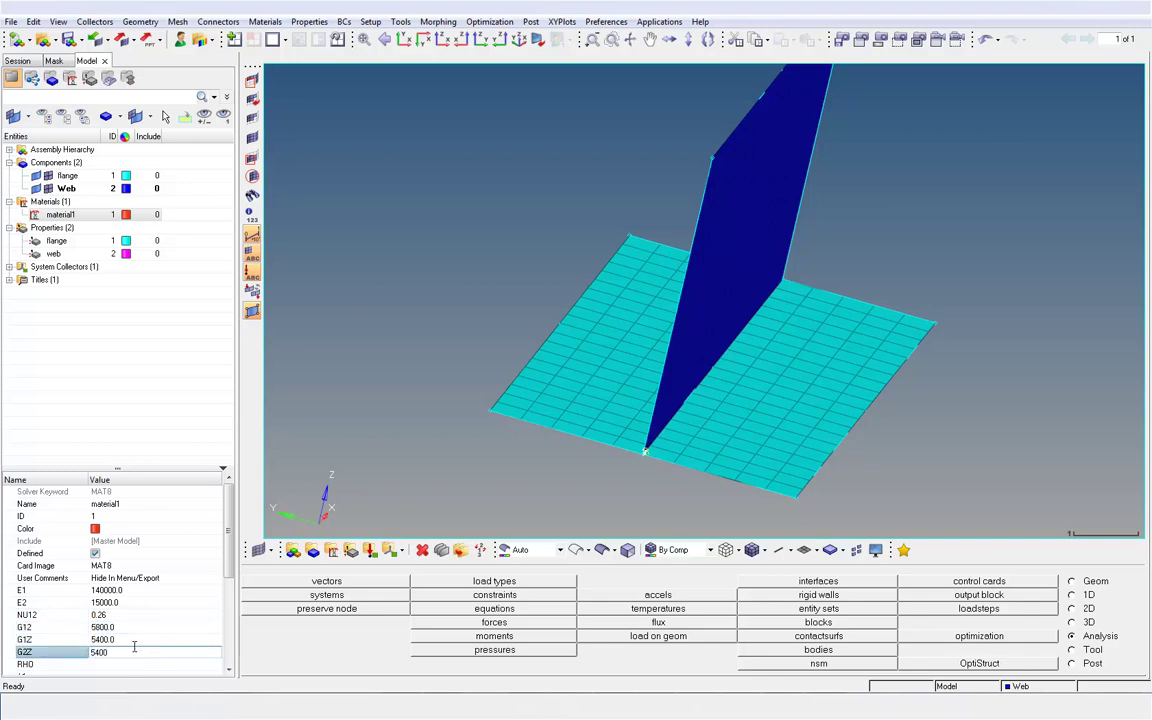
key("Return")
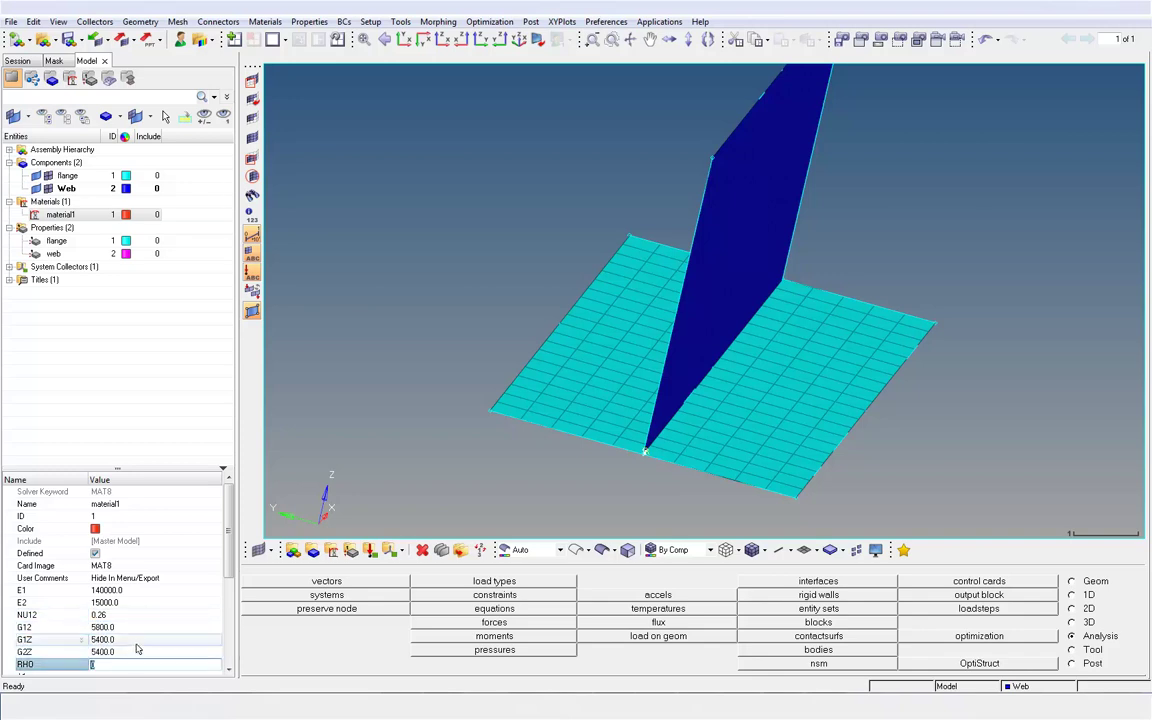
Set the material's density RHO to 1.5e-9
scroll(229, 579, "down", 1)
scroll(229, 579, "down", 2)
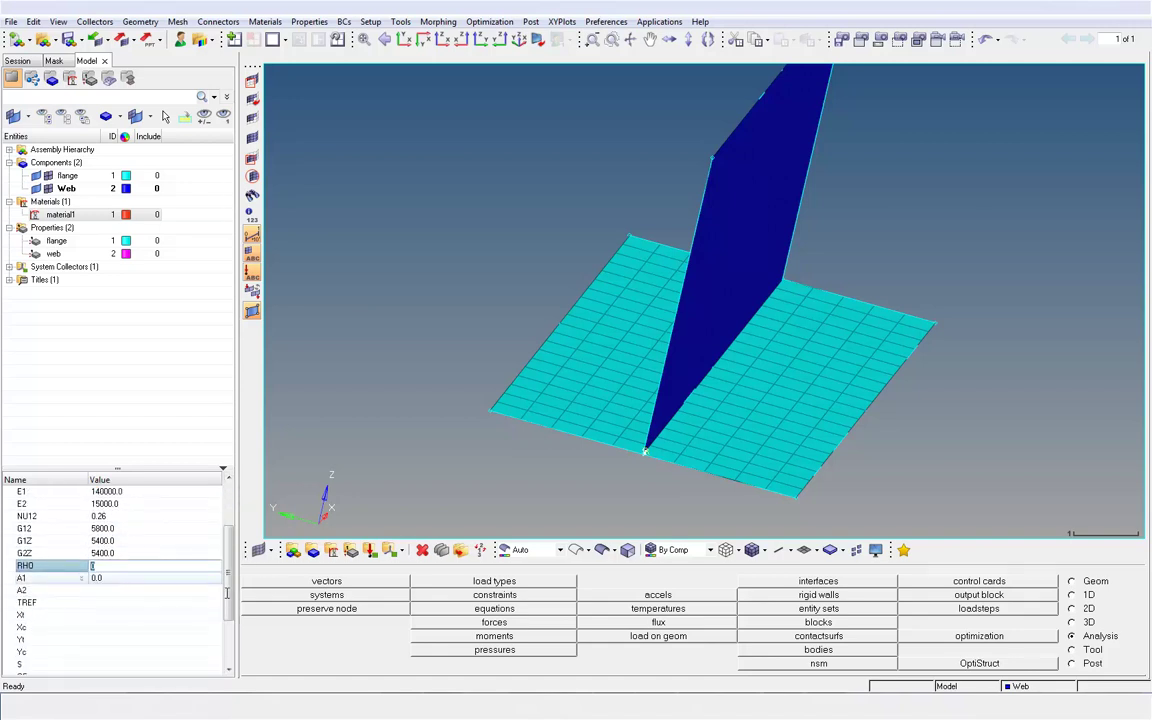
double_click(142, 566)
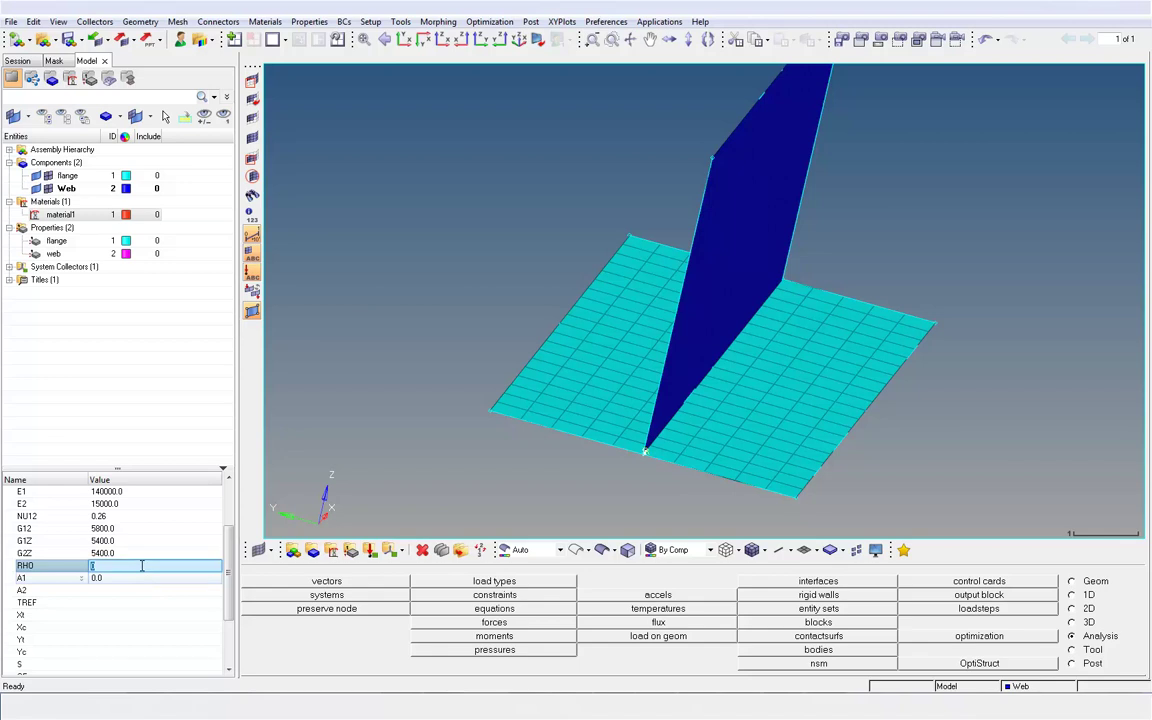
type("0")
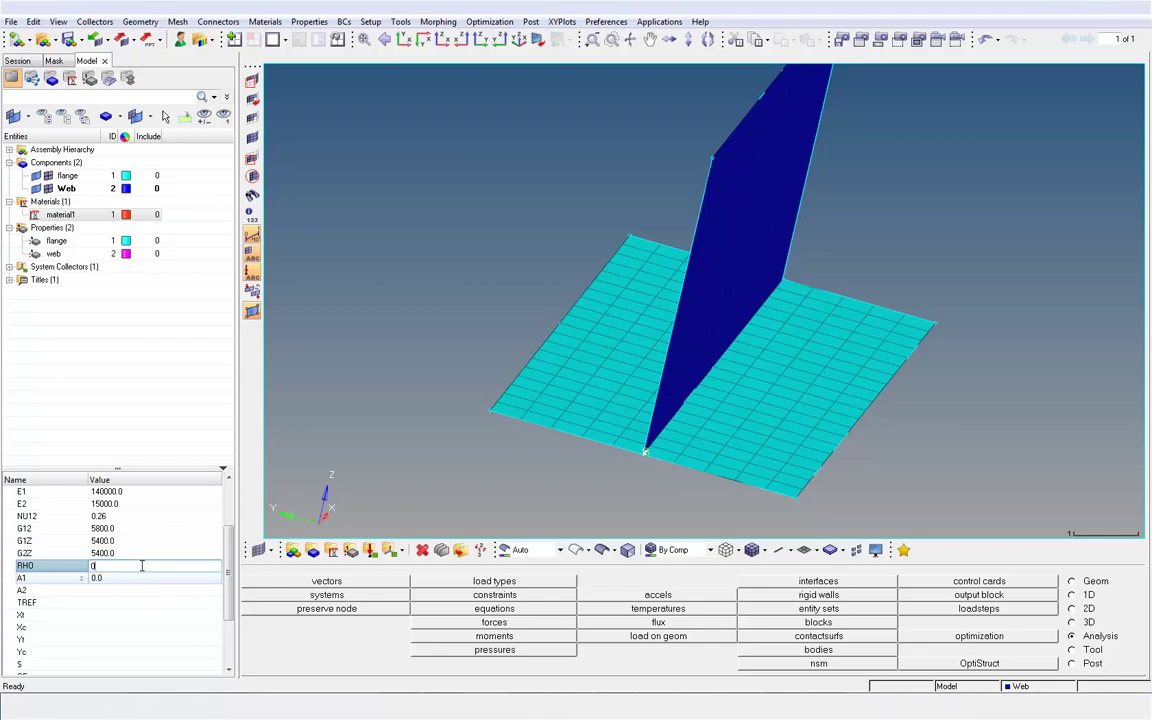
key("BackSpace")
type("1.5e-9")
key("Return")
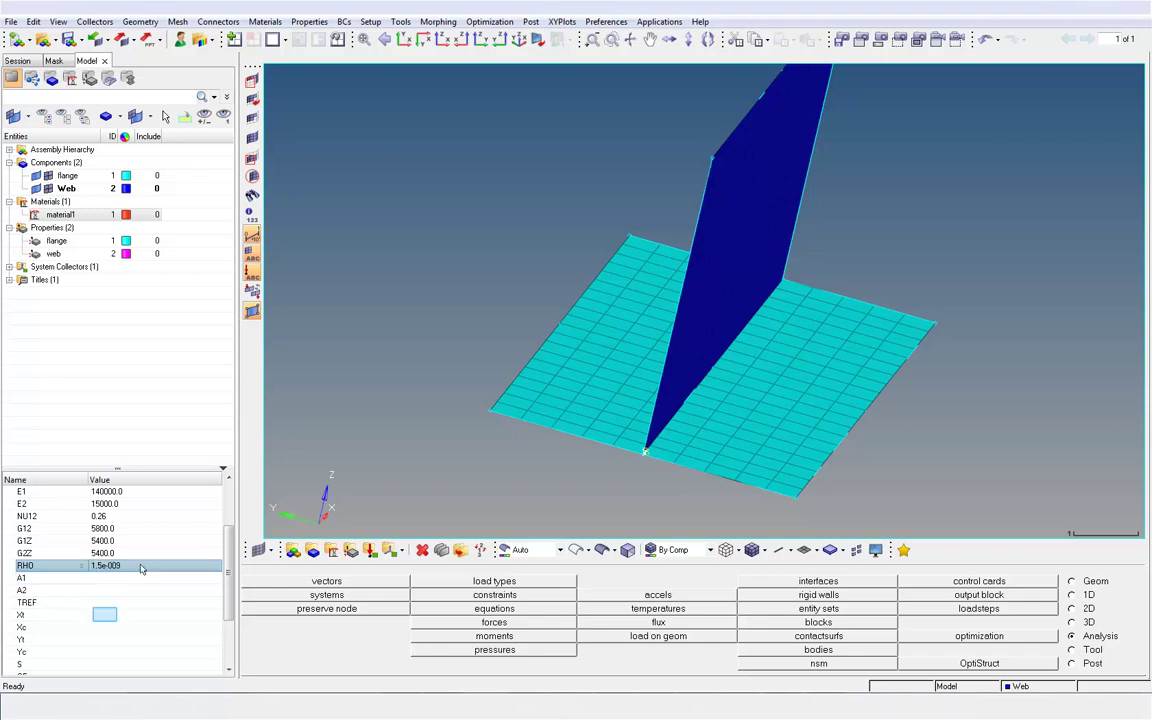
Set the material's longitudinal strength limits Xt to 2000 and Xc to 1500
left_click(106, 614)
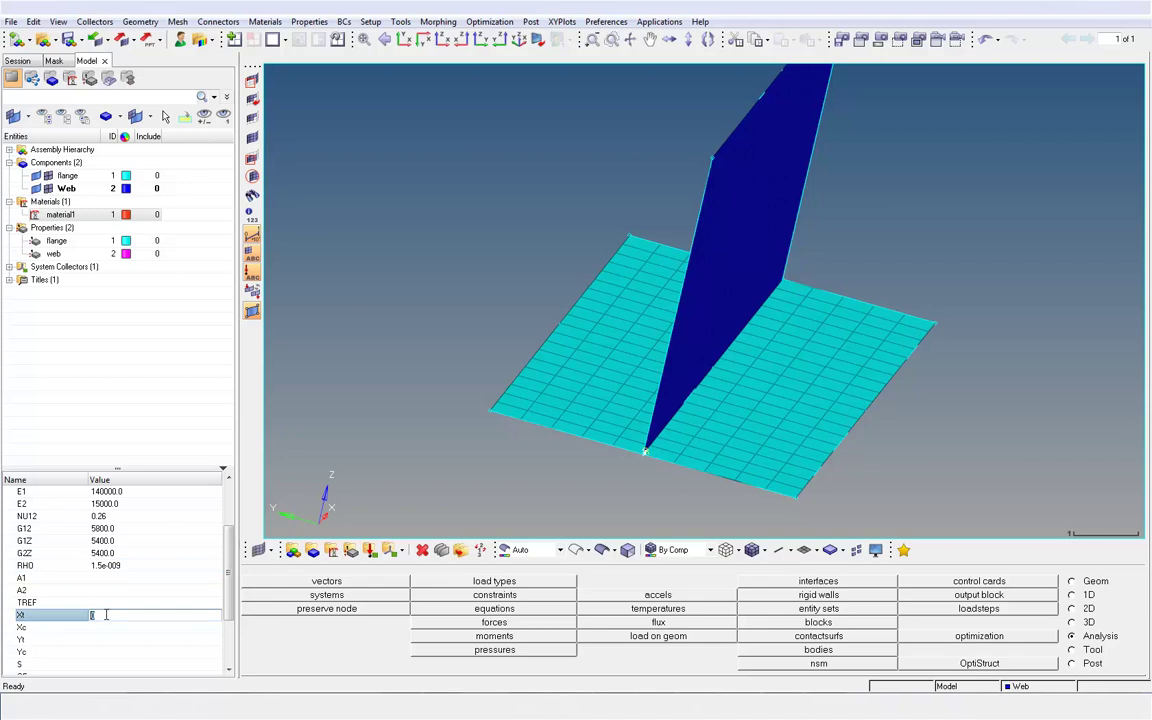
type("2000")
key("Return")
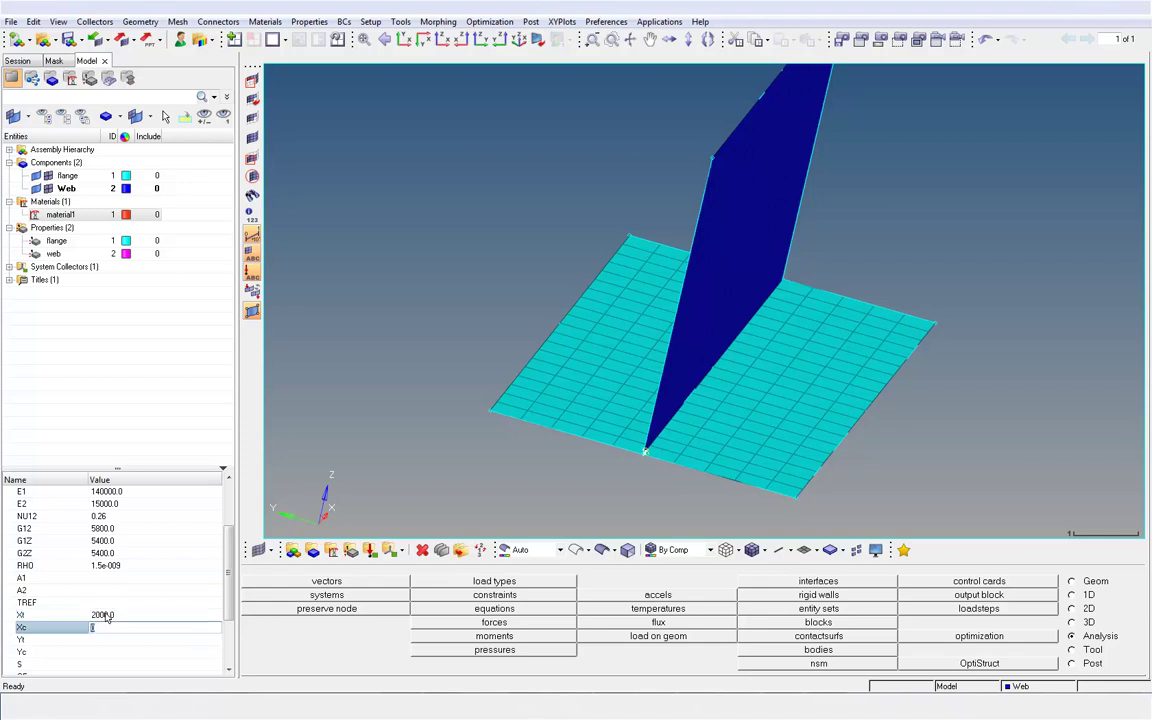
type("1500")
key("Return")
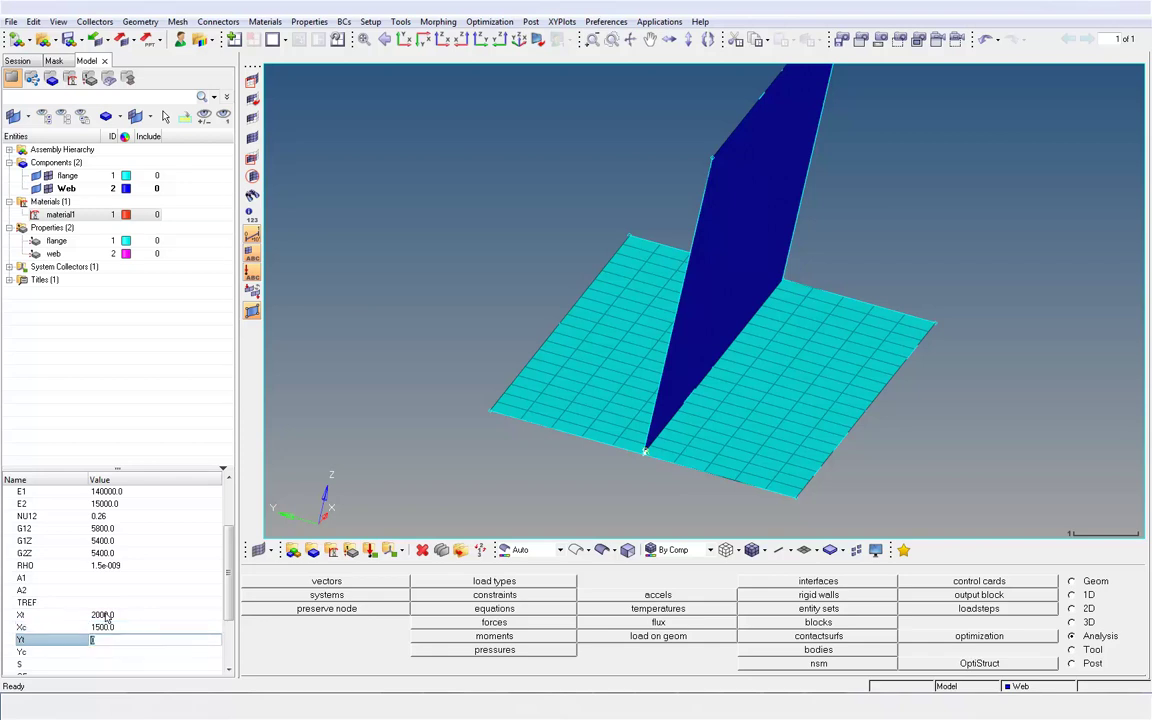
Set the material's transverse strength limits Yt to 200 and Yc to 70, and its shear strength S to 90
type("200")
key("Return")
type("70")
key("Return")
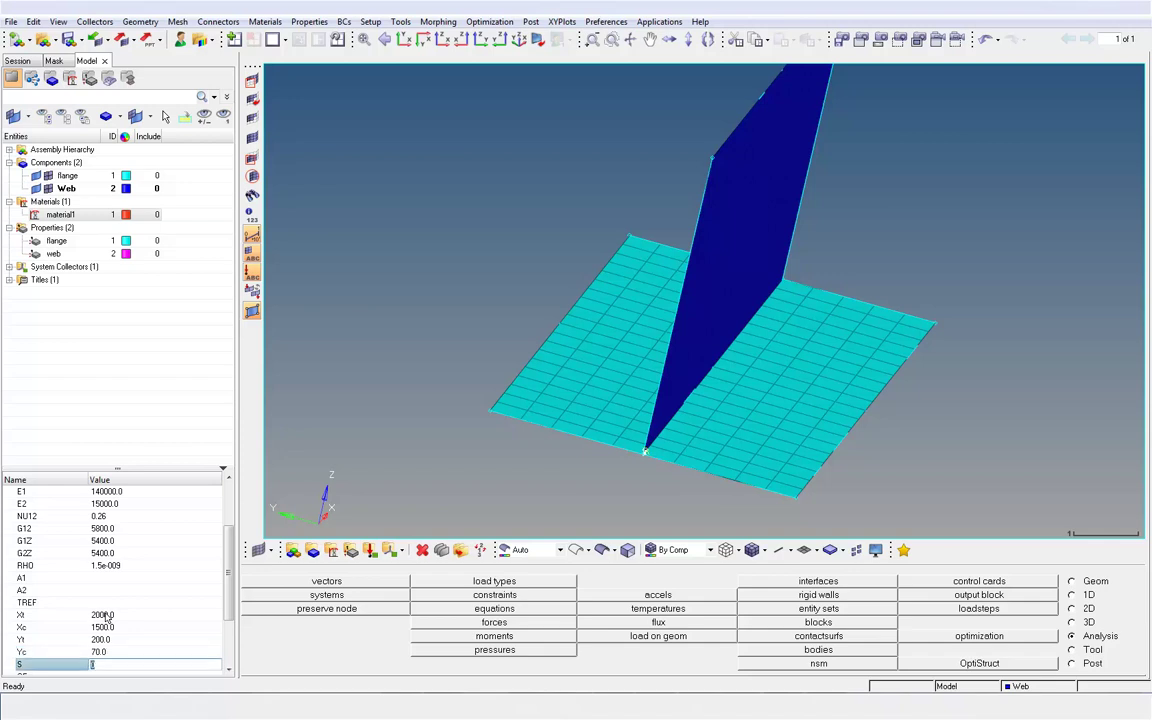
type("90")
left_click(94, 364)
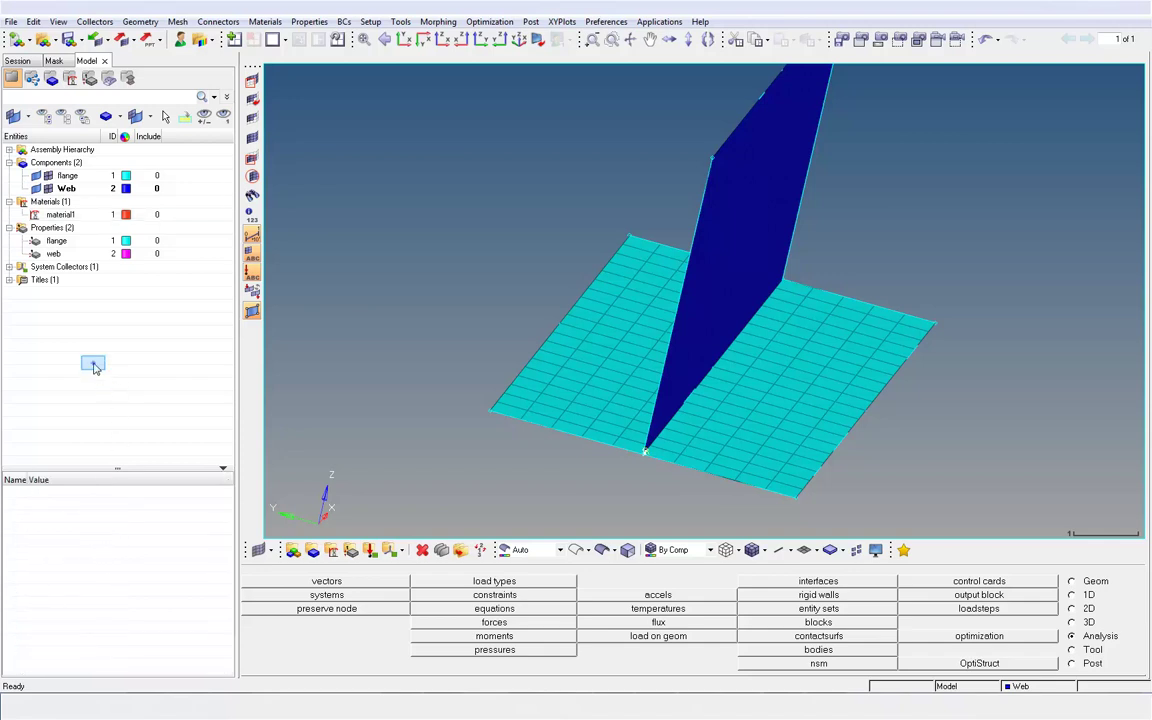
Create a second material in the model alongside material1
right_click(94, 366)
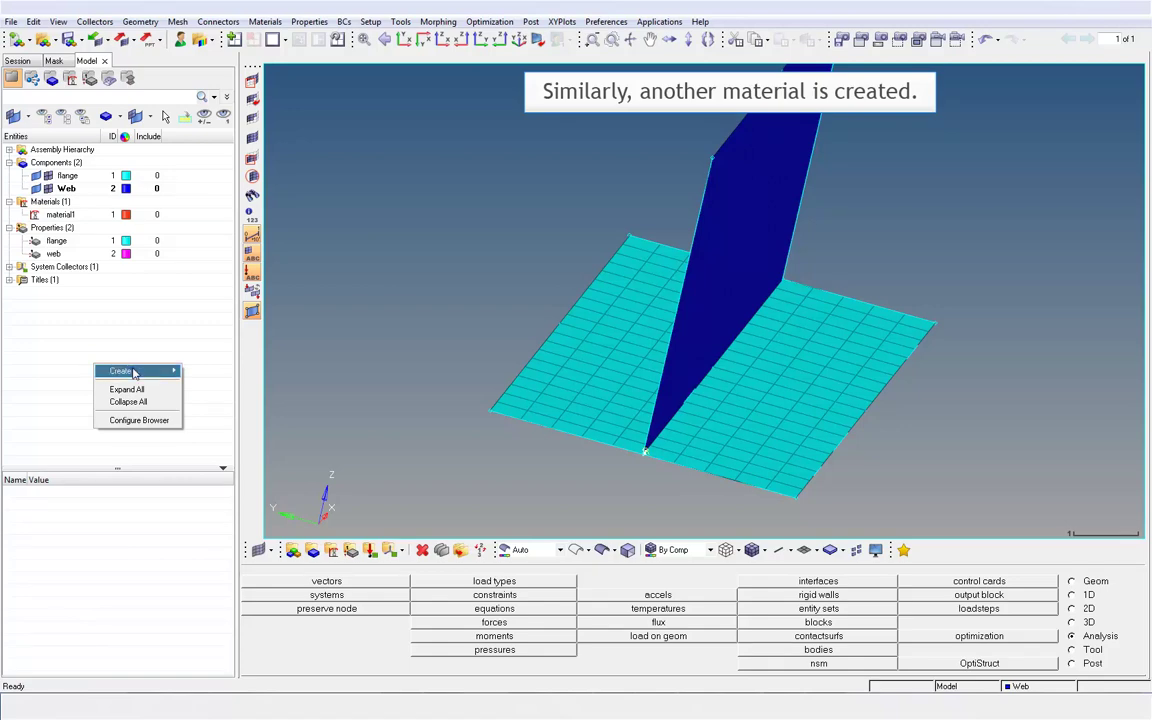
mouse_move(134, 373)
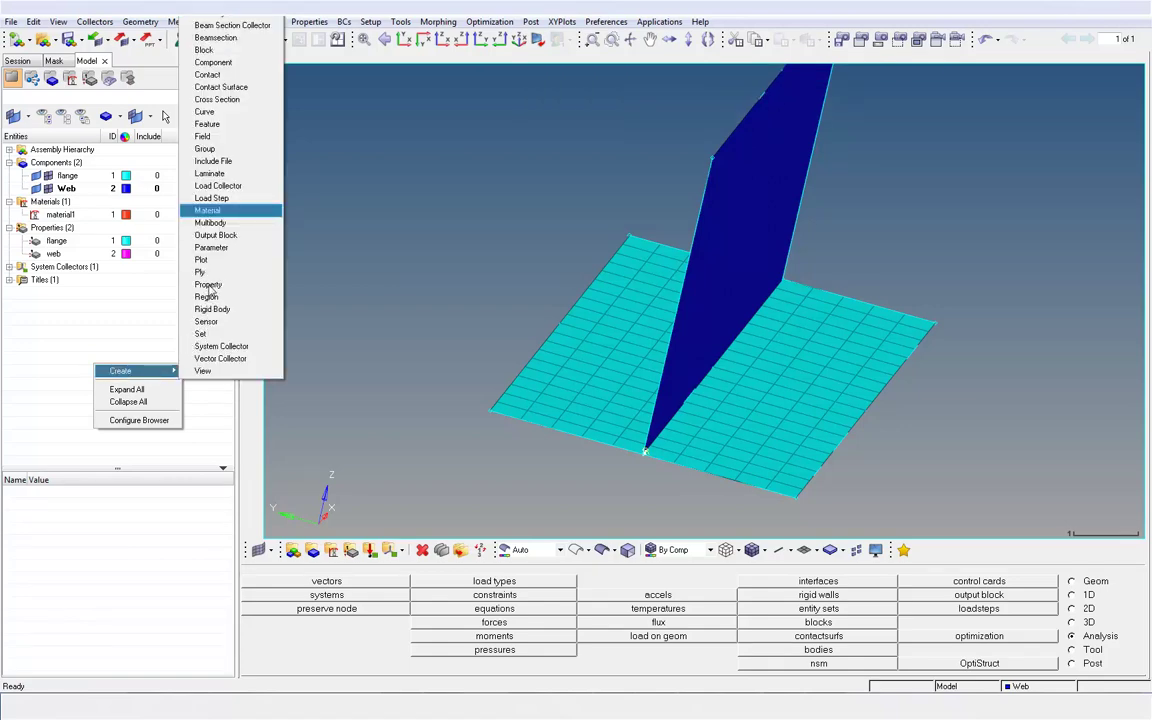
left_click(195, 216)
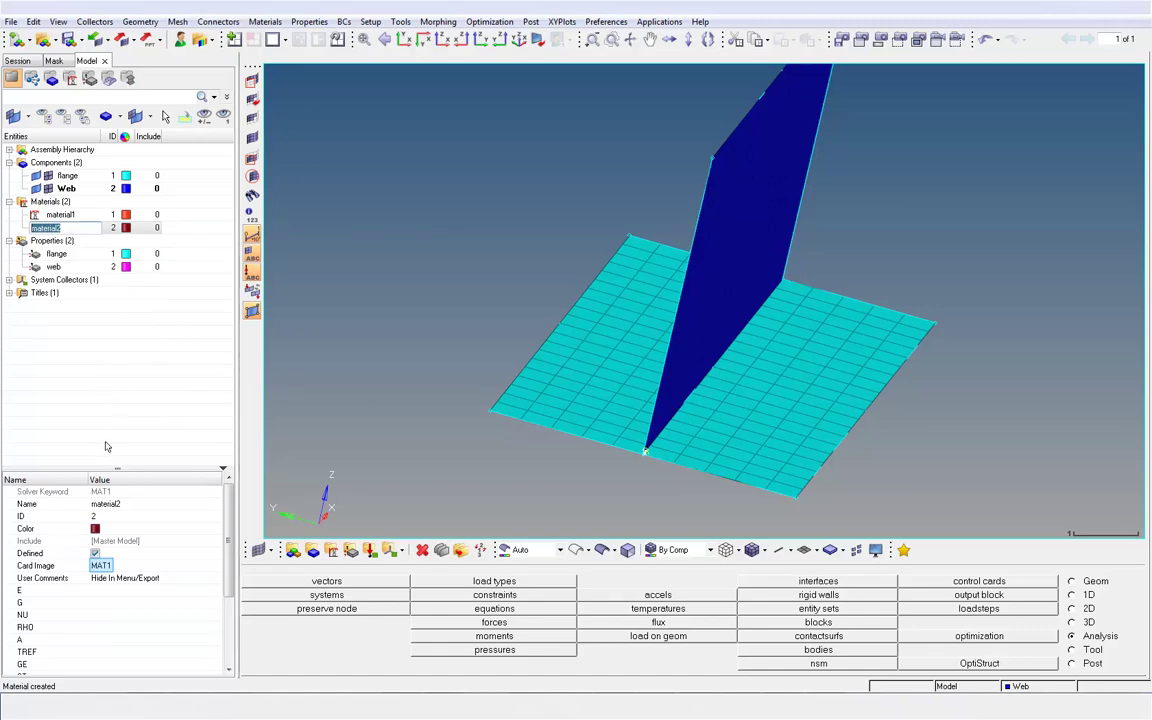
scroll(93, 512, "down", 3)
left_click(124, 357)
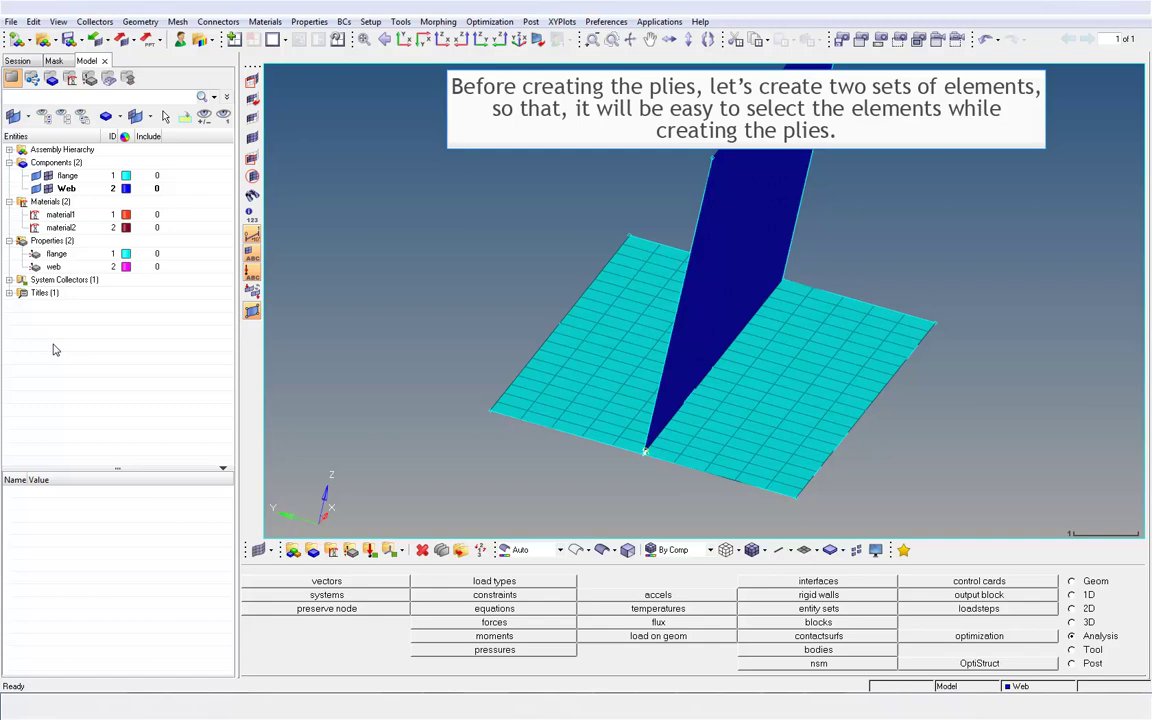
Create a new element set in the model
right_click(56, 349)
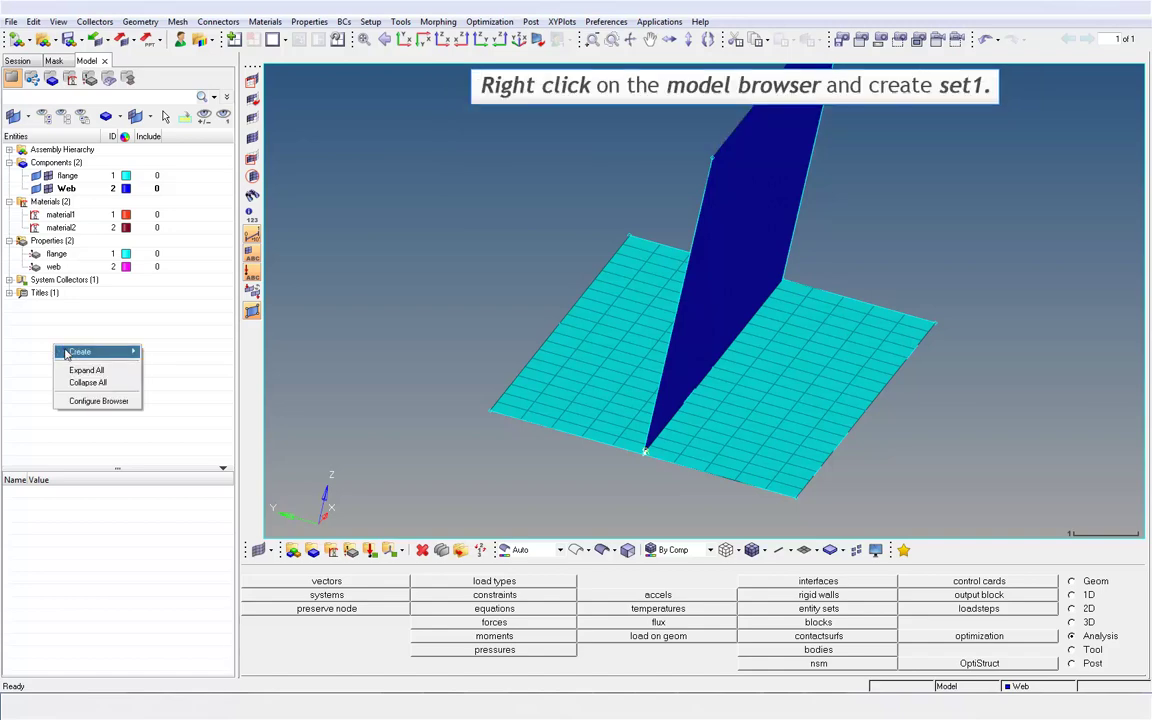
mouse_move(68, 354)
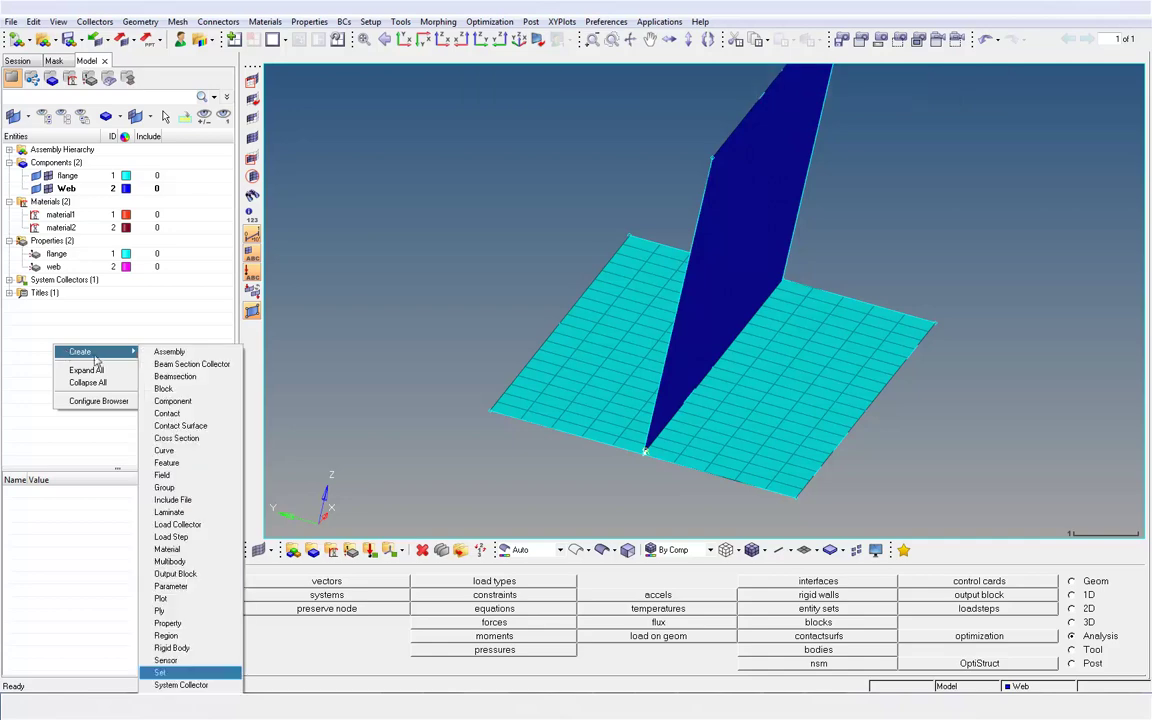
left_click(166, 673)
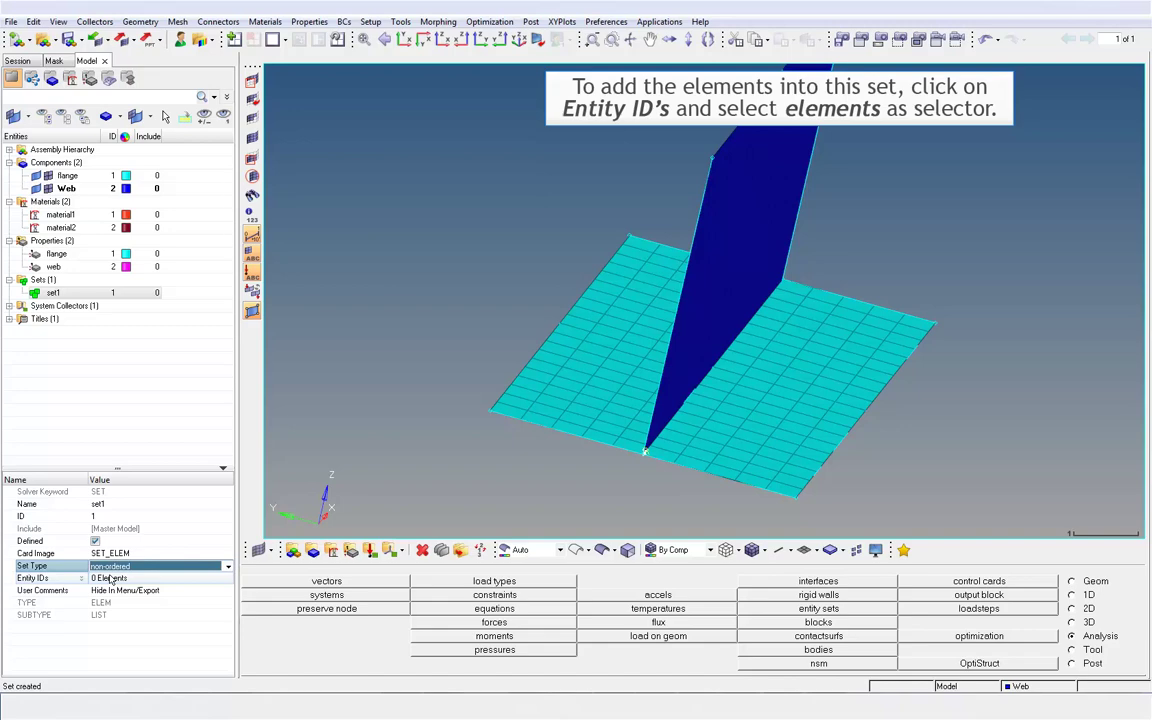
Hide the Web component's mesh and add all displayed flange elements to set1
left_click(110, 579)
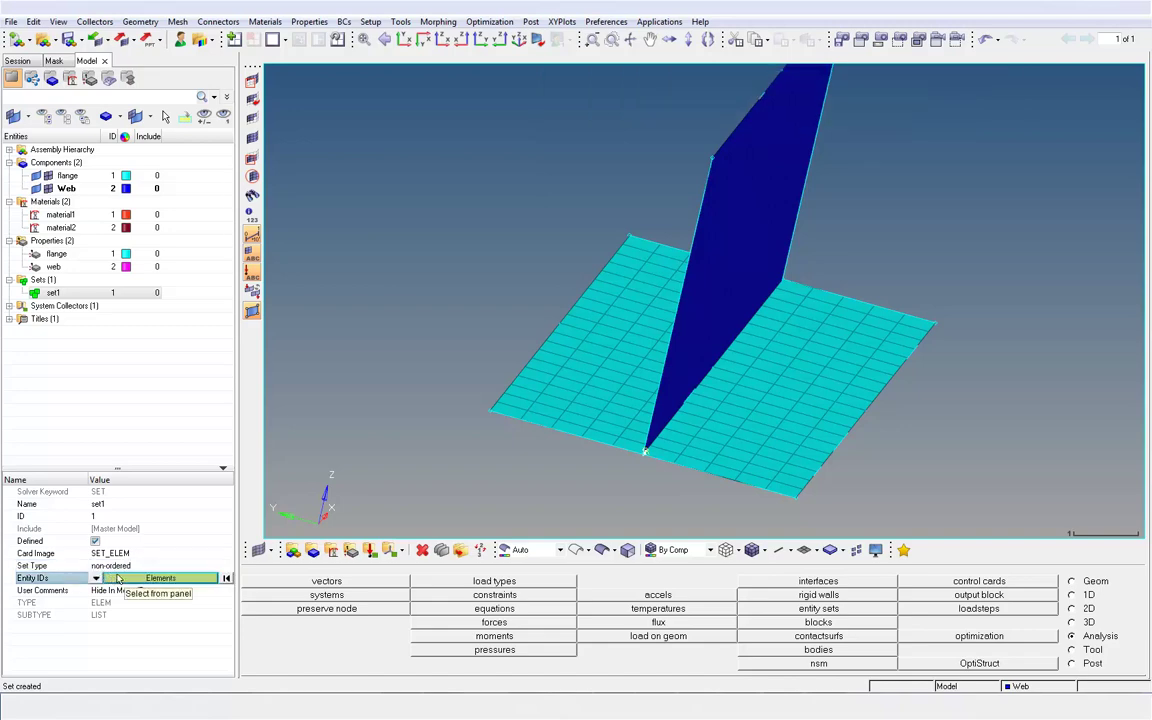
left_click(131, 580)
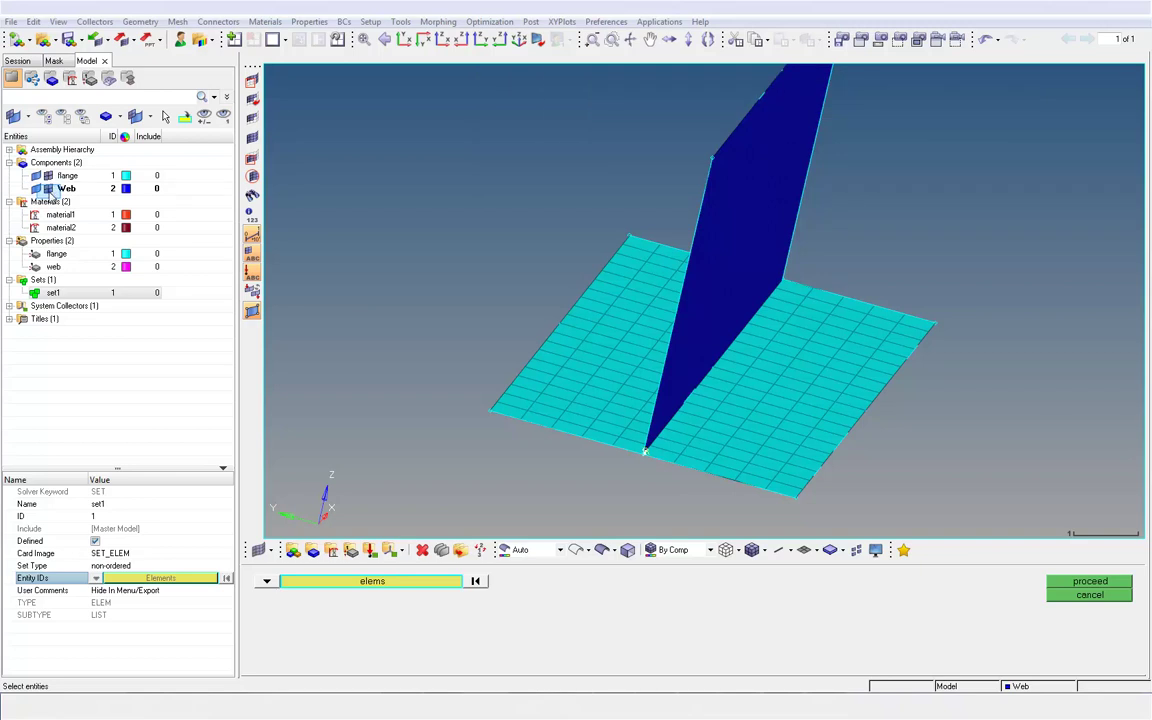
left_click(1090, 581)
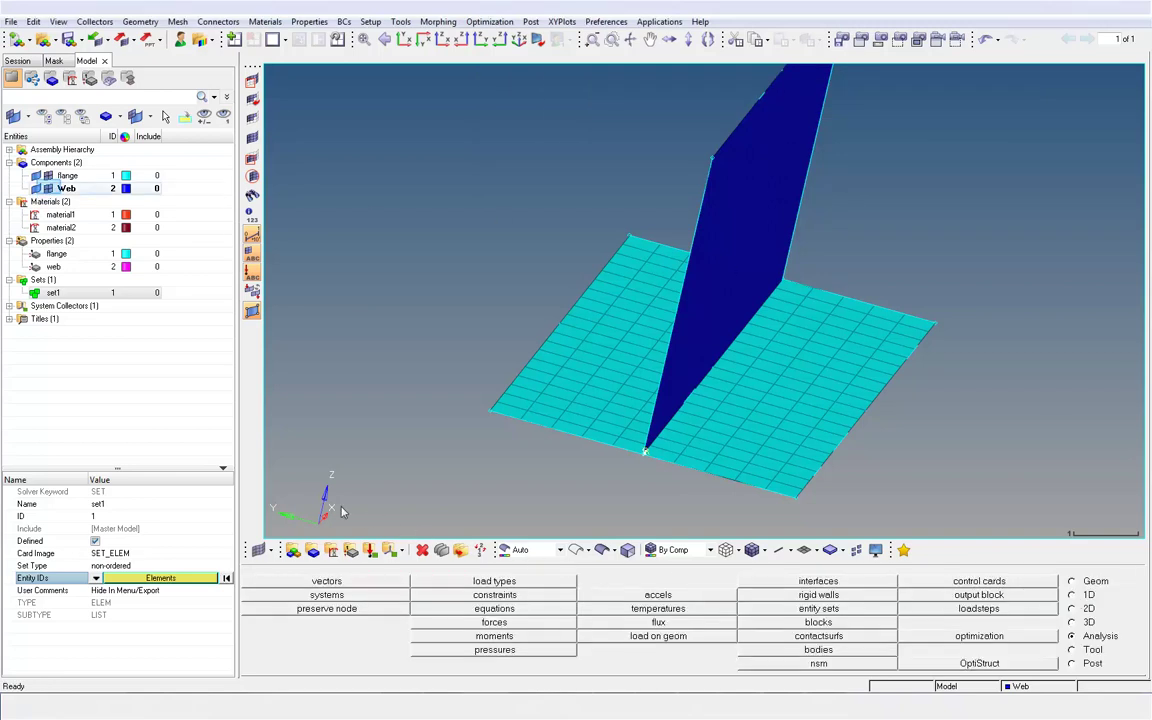
left_click(48, 188)
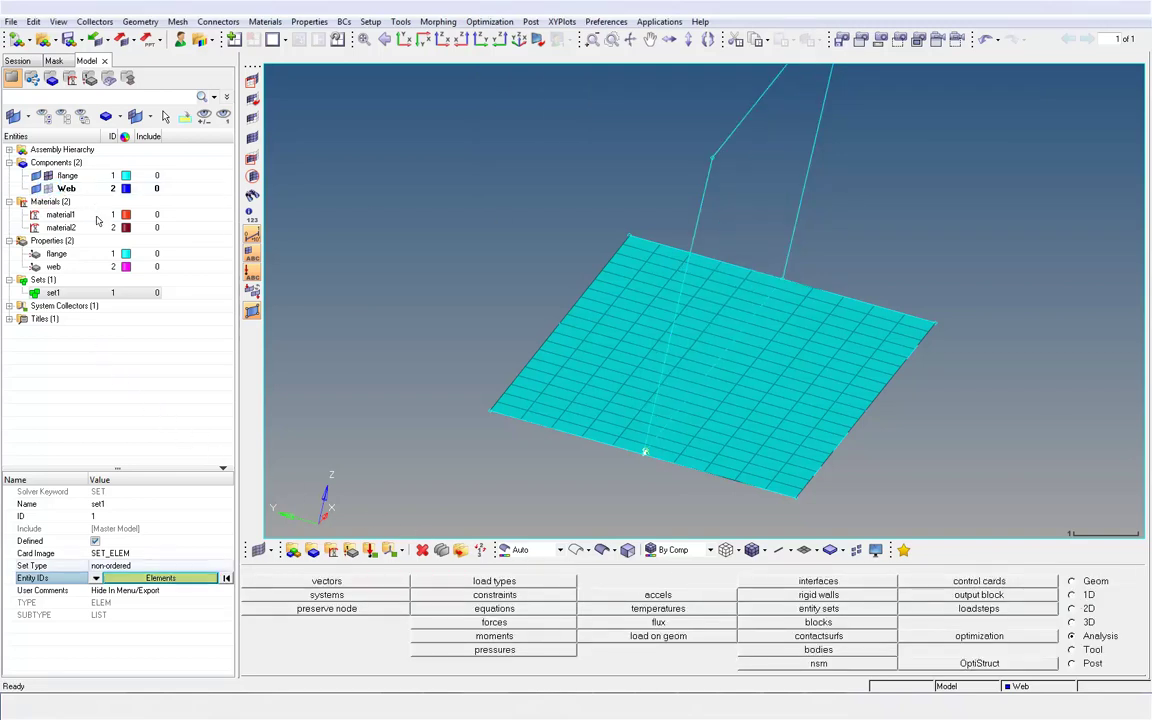
left_click(160, 578)
left_click(360, 582)
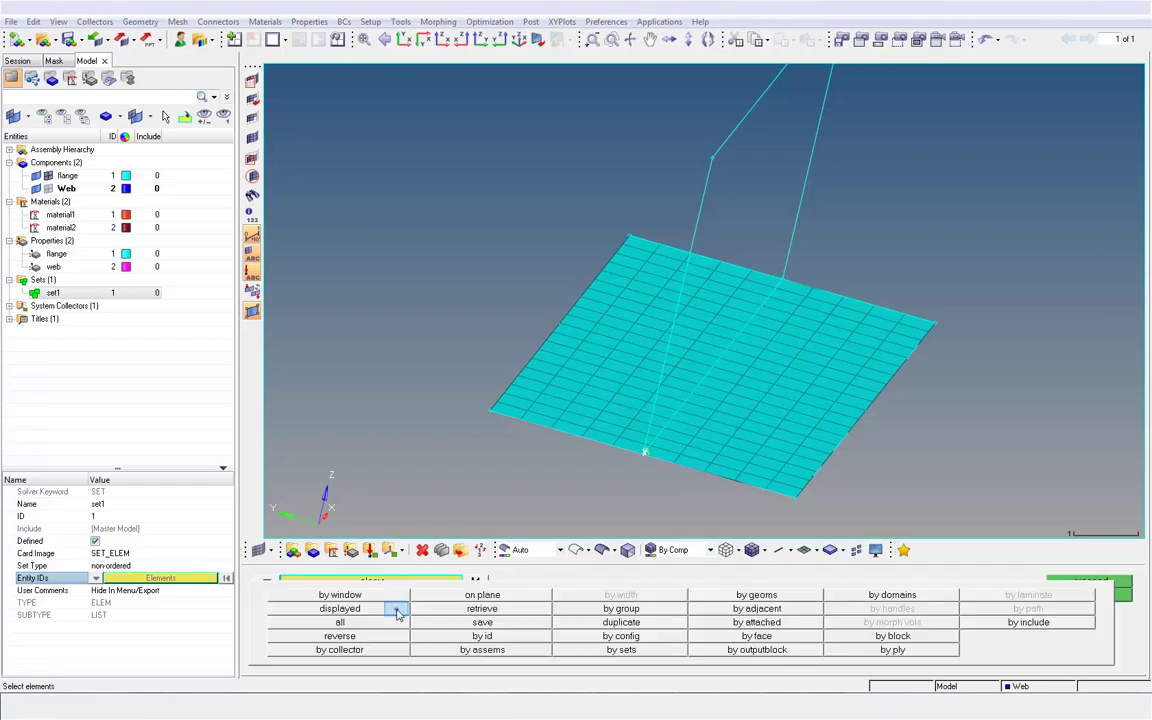
left_click(340, 608)
left_click(1088, 581)
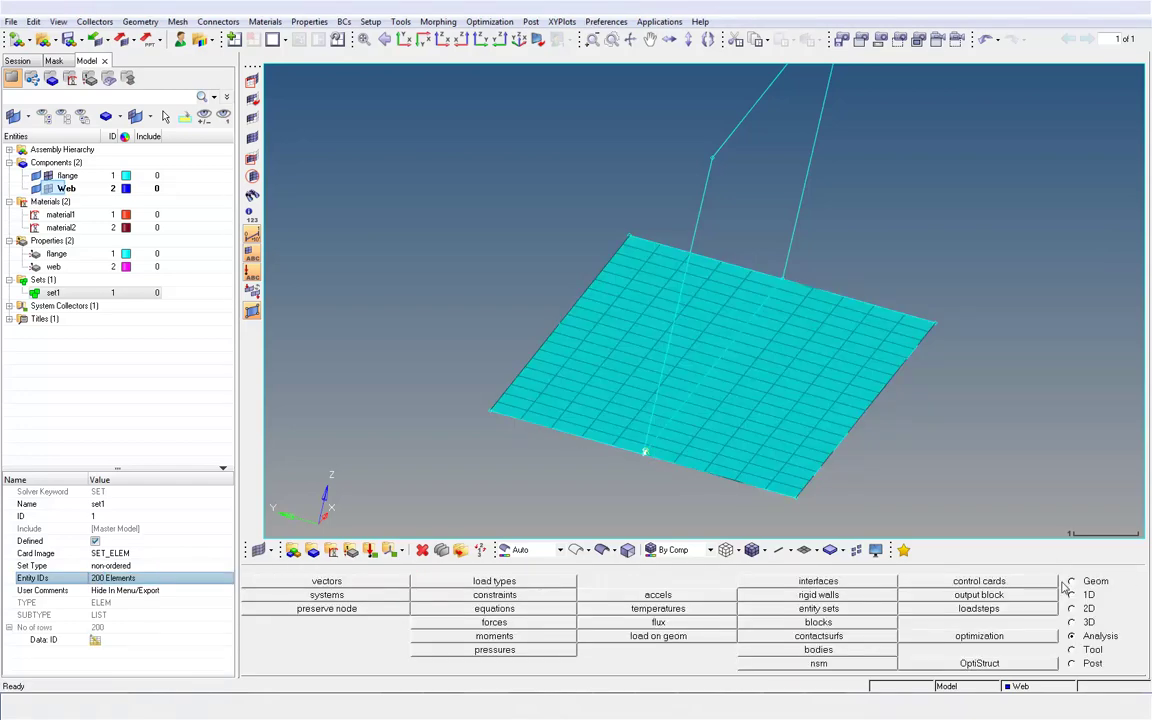
Show the Web mesh, hide the flange mesh, and create a second element set in the model
left_click(48, 188)
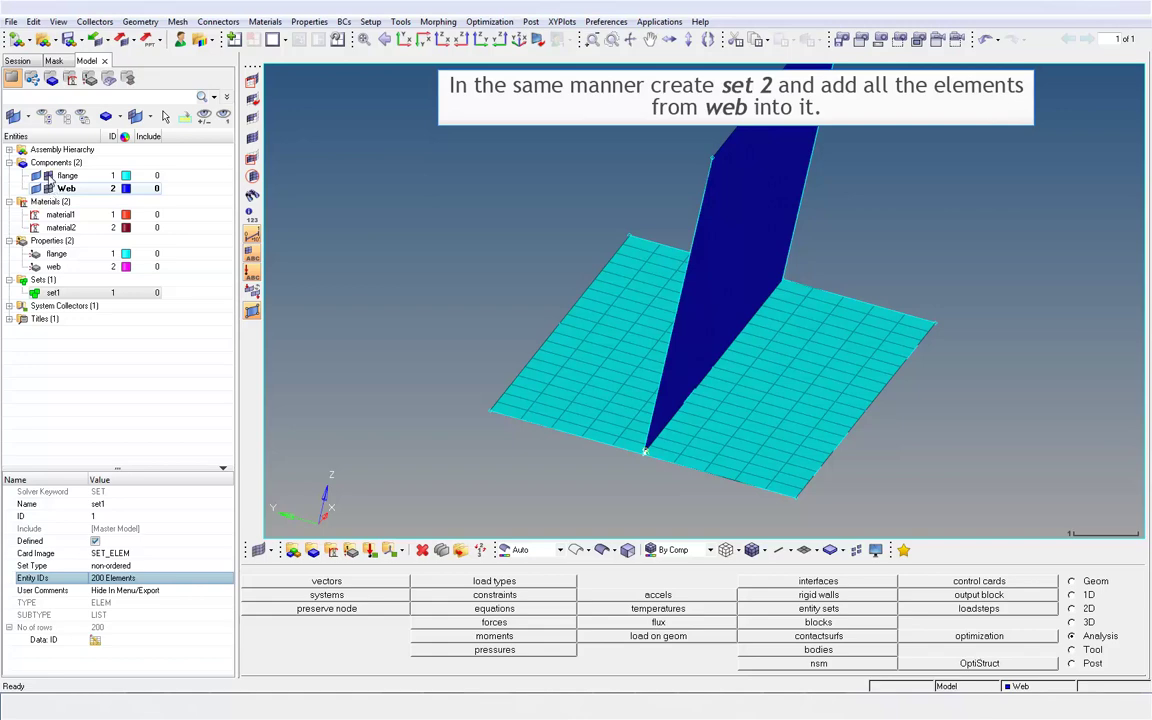
left_click(48, 175)
right_click(80, 364)
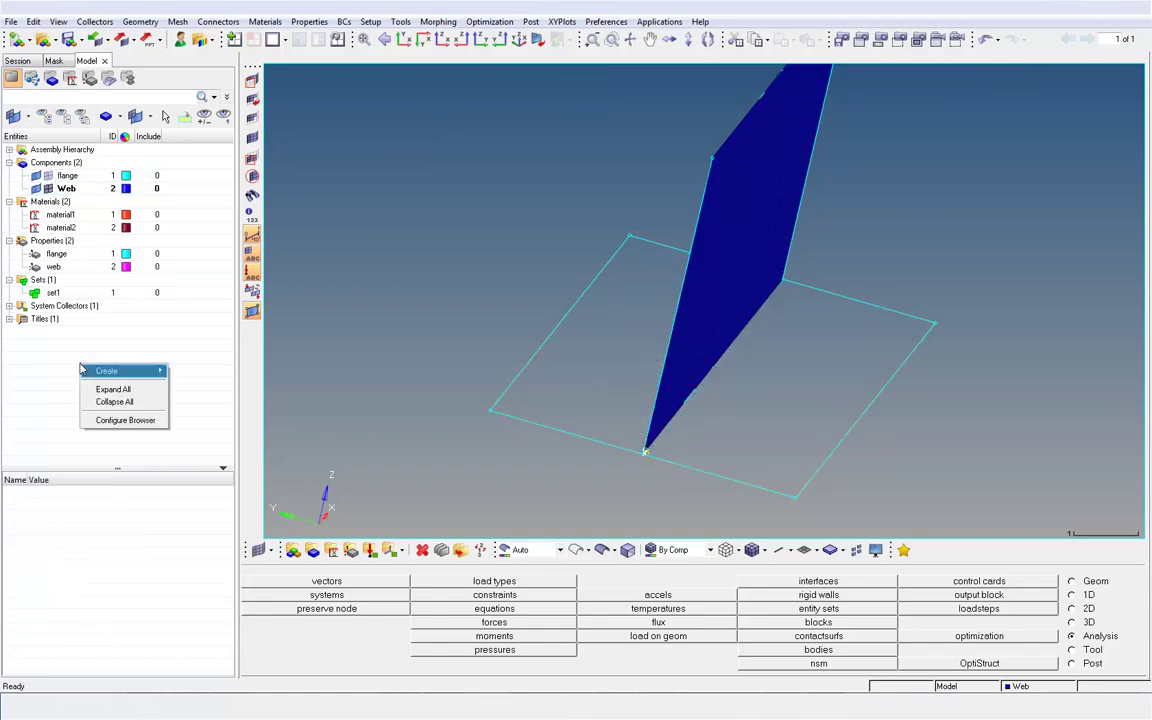
mouse_move(160, 370)
left_click(188, 333)
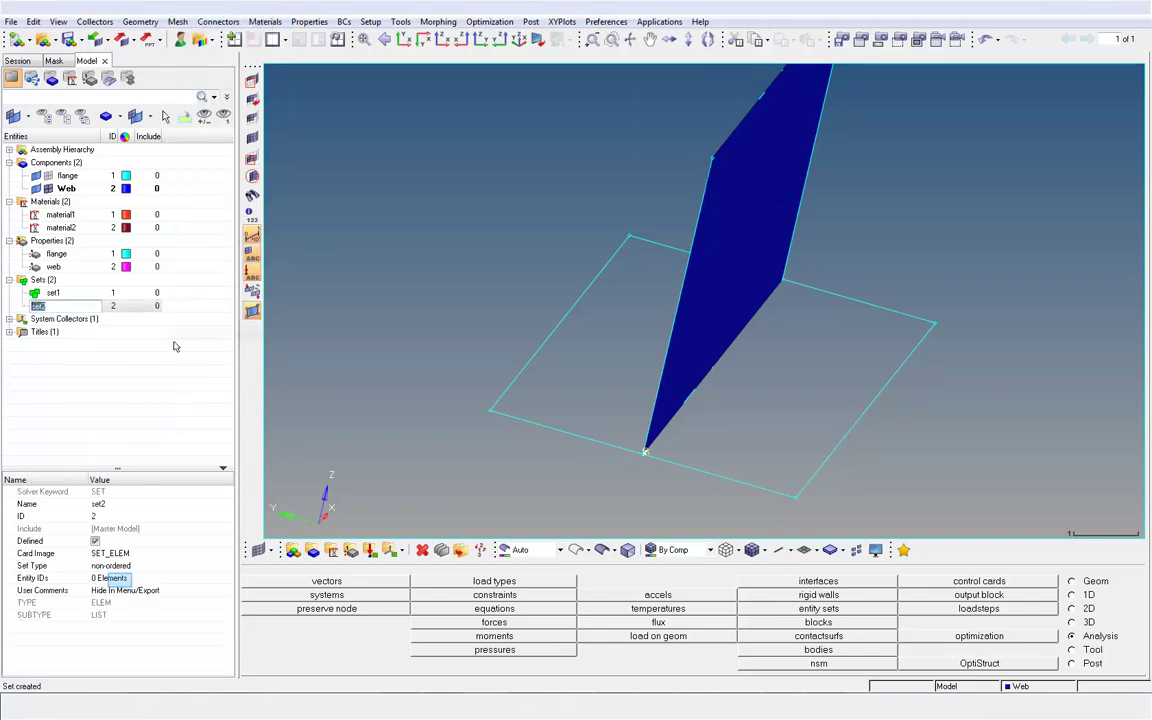
Add all displayed Web elements to set2, and show the flange mesh again
left_click(121, 579)
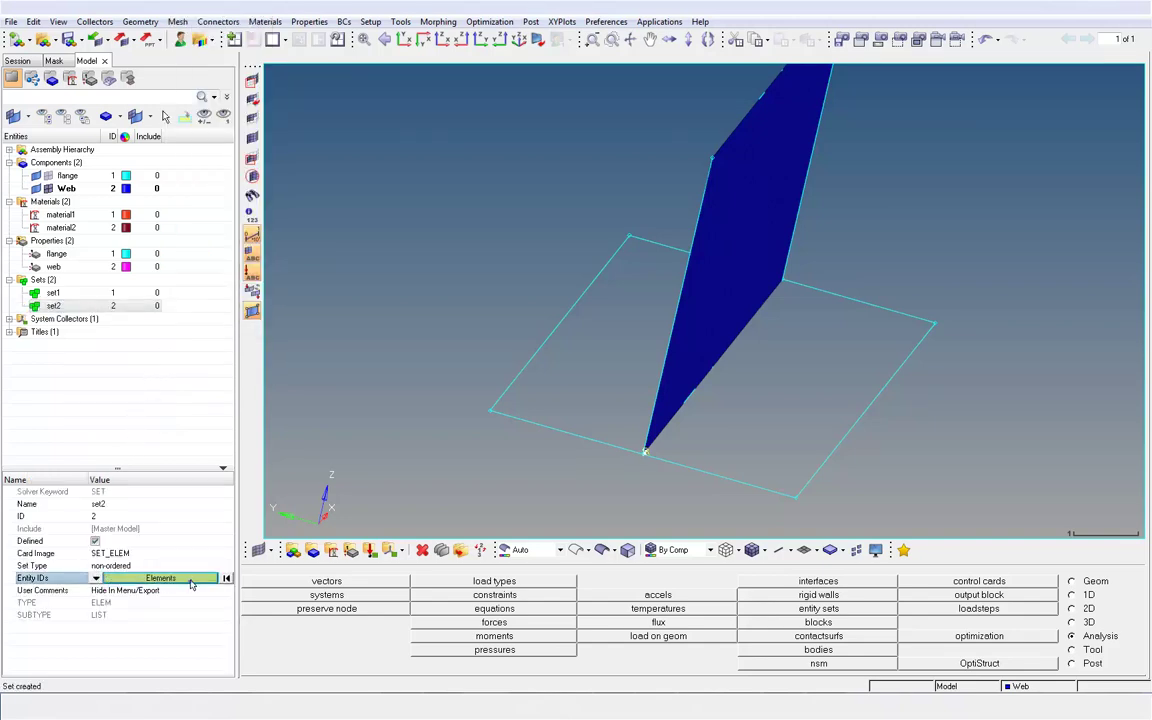
left_click(185, 578)
left_click(342, 584)
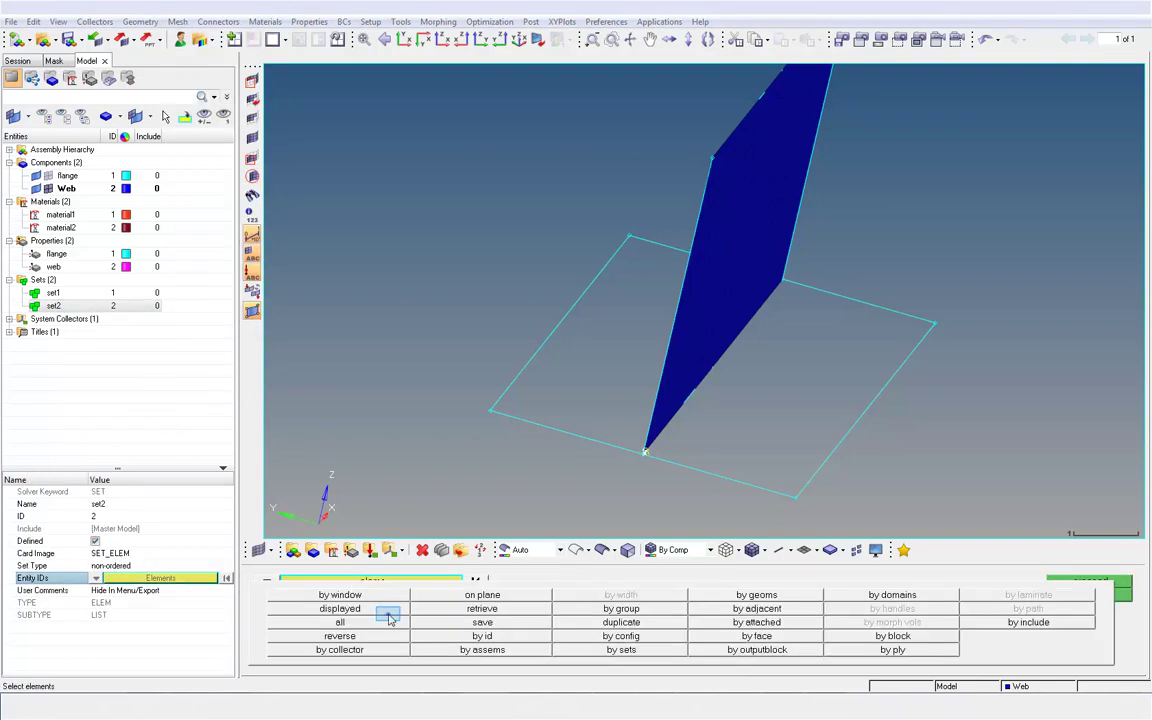
left_click(386, 611)
middle_click(1003, 529)
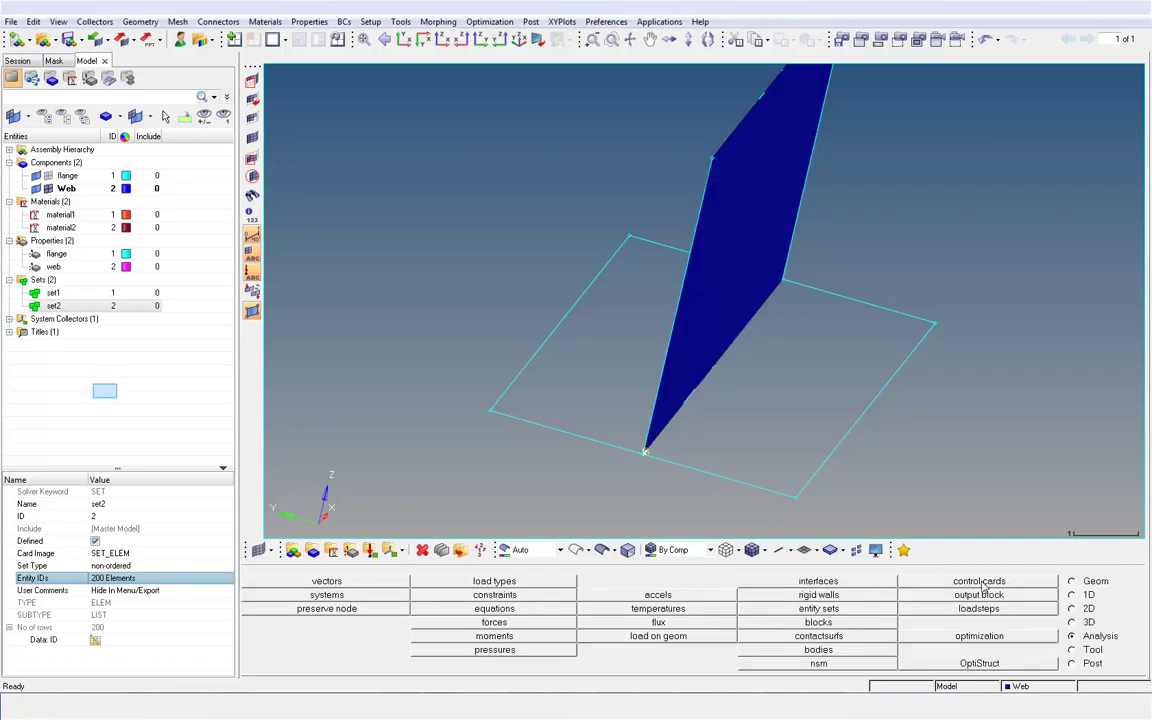
left_click(108, 397)
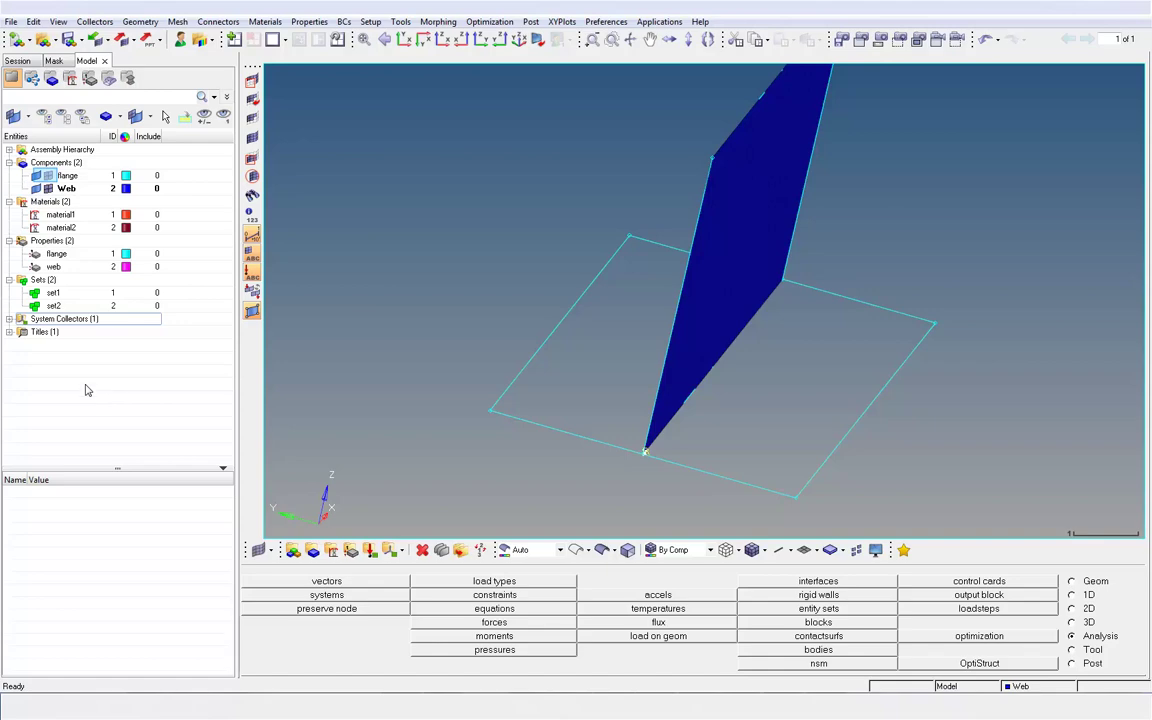
left_click(38, 162)
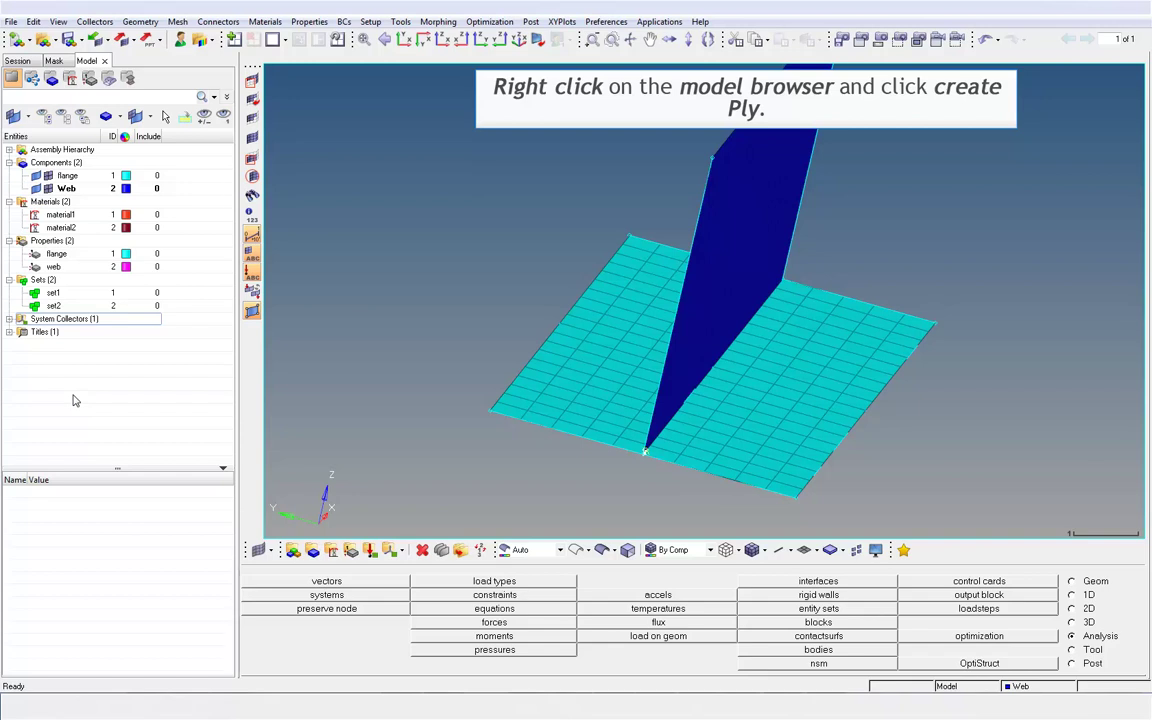
Start a new ply with material type ORTHOTROPIC, material1 and a thickness of 0.2 mm
right_click(72, 400)
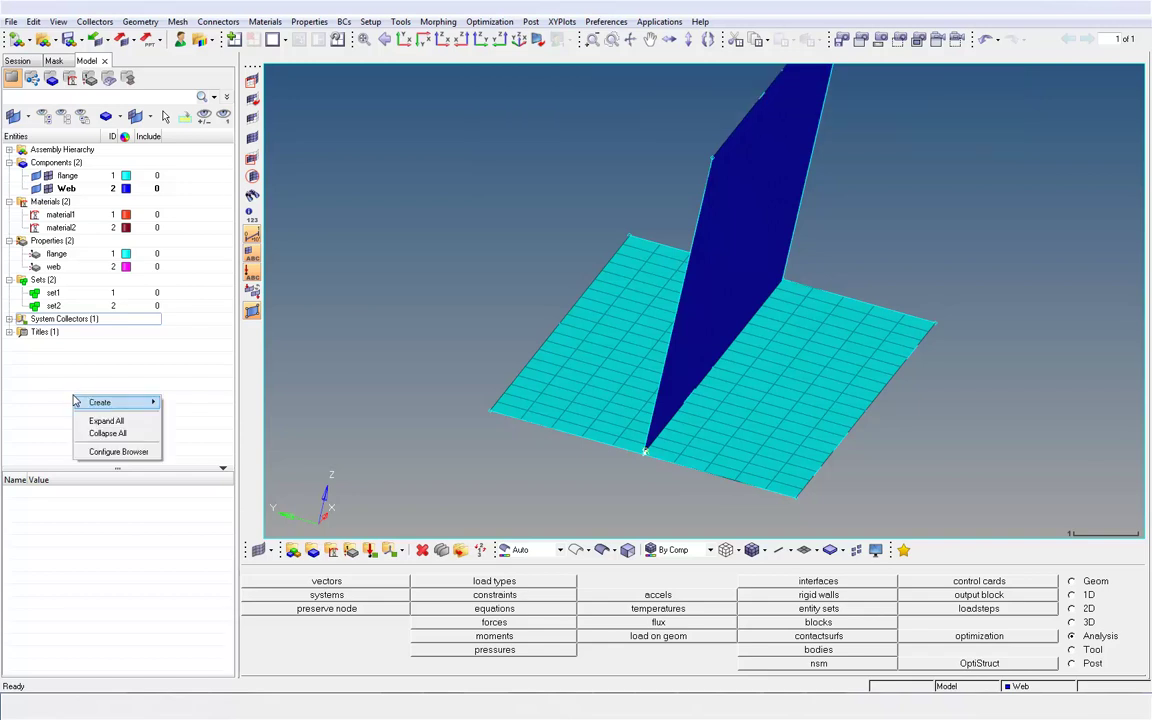
mouse_move(103, 402)
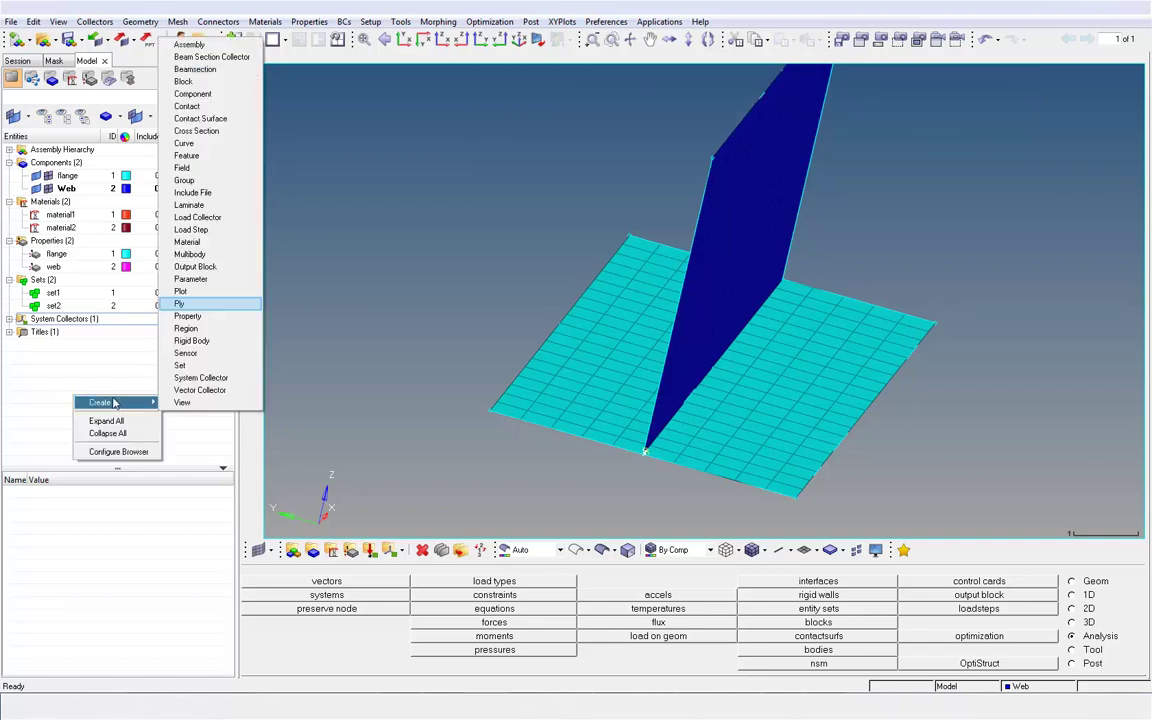
left_click(180, 303)
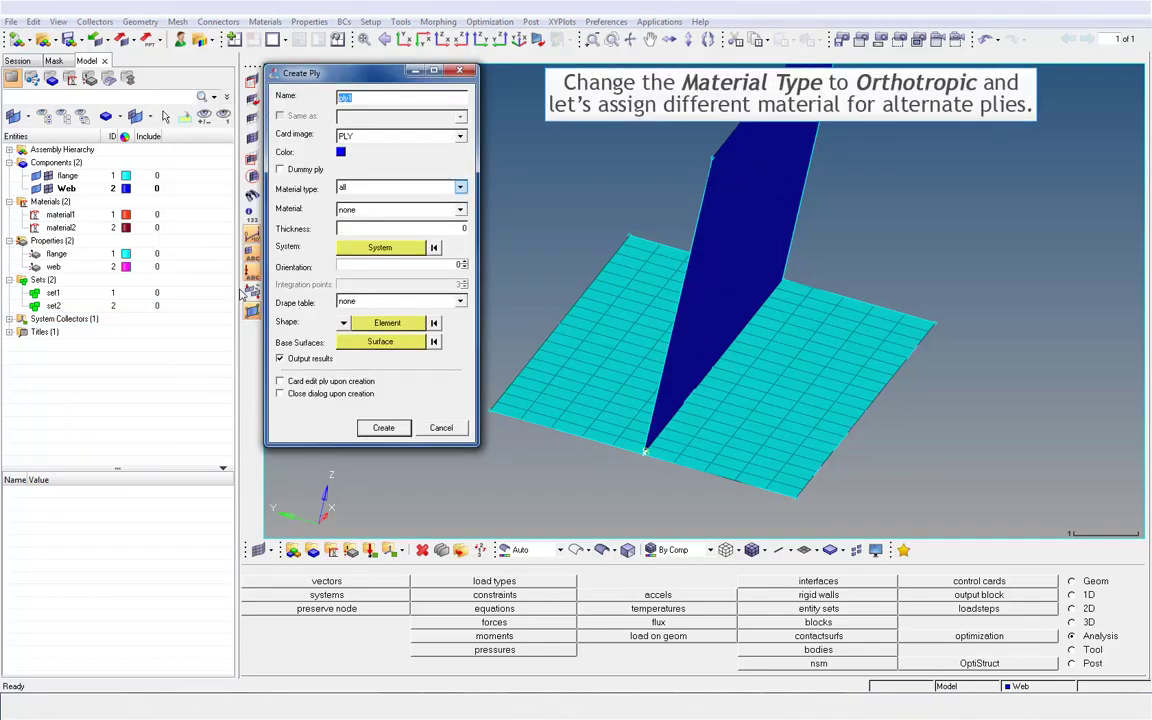
left_click(460, 190)
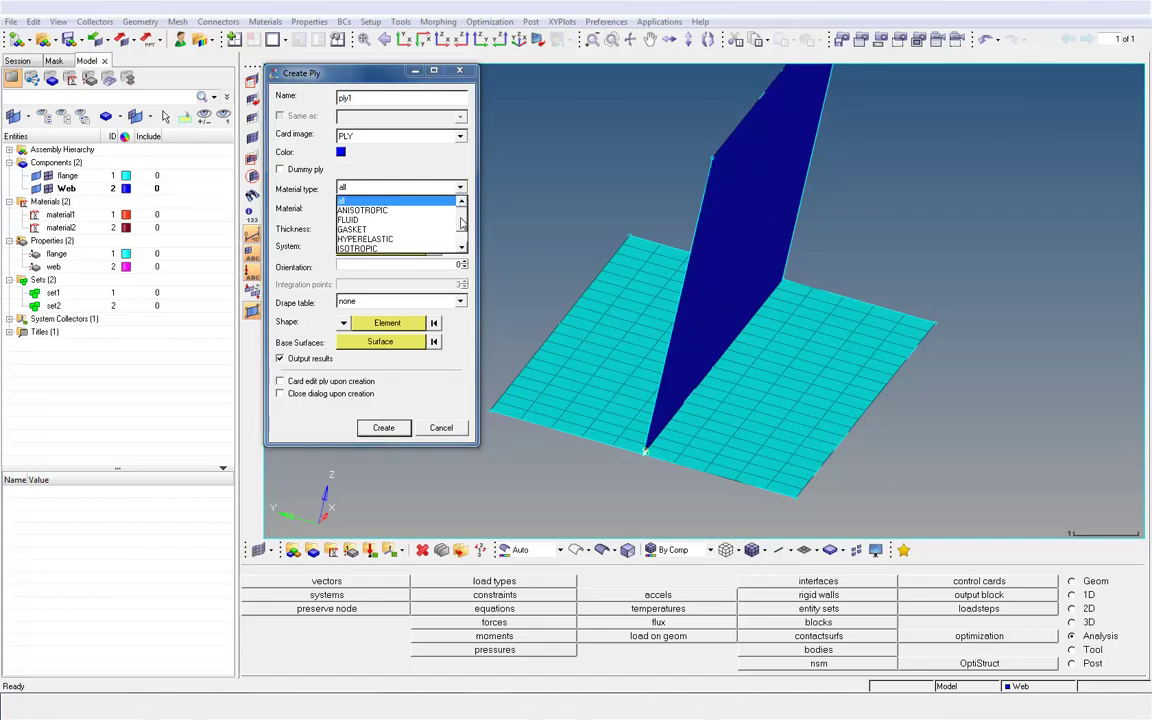
scroll(461, 222, "down", 2)
left_click(360, 242)
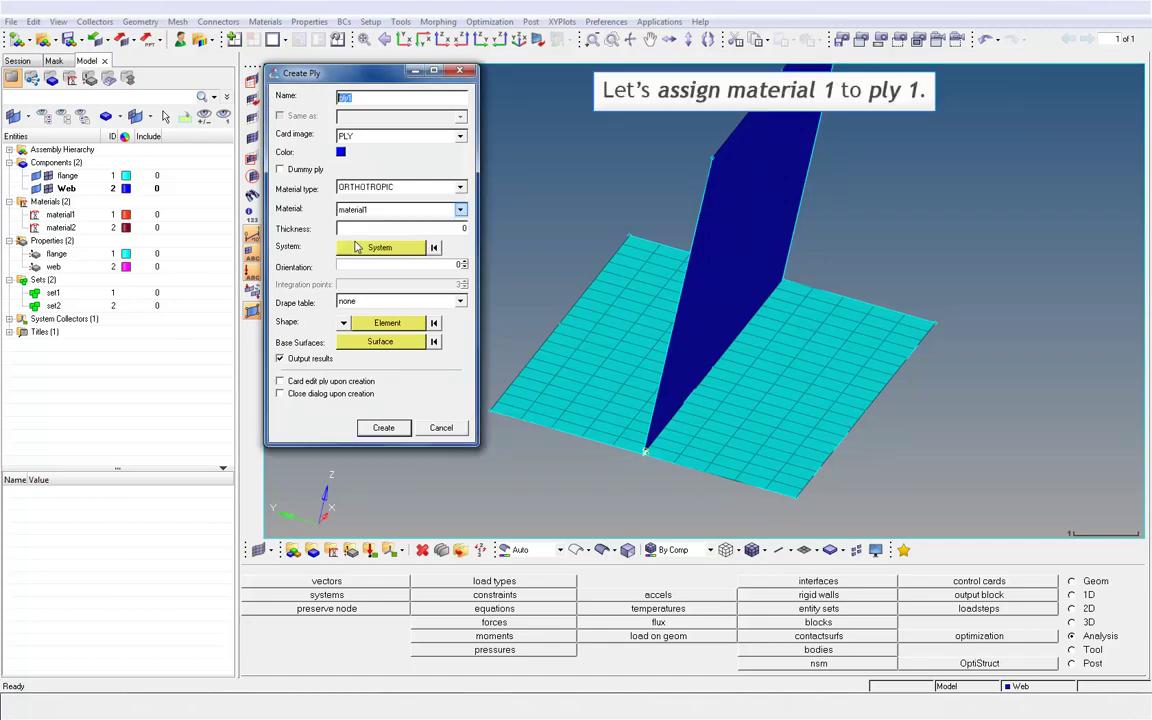
left_click(461, 210)
left_click(447, 221)
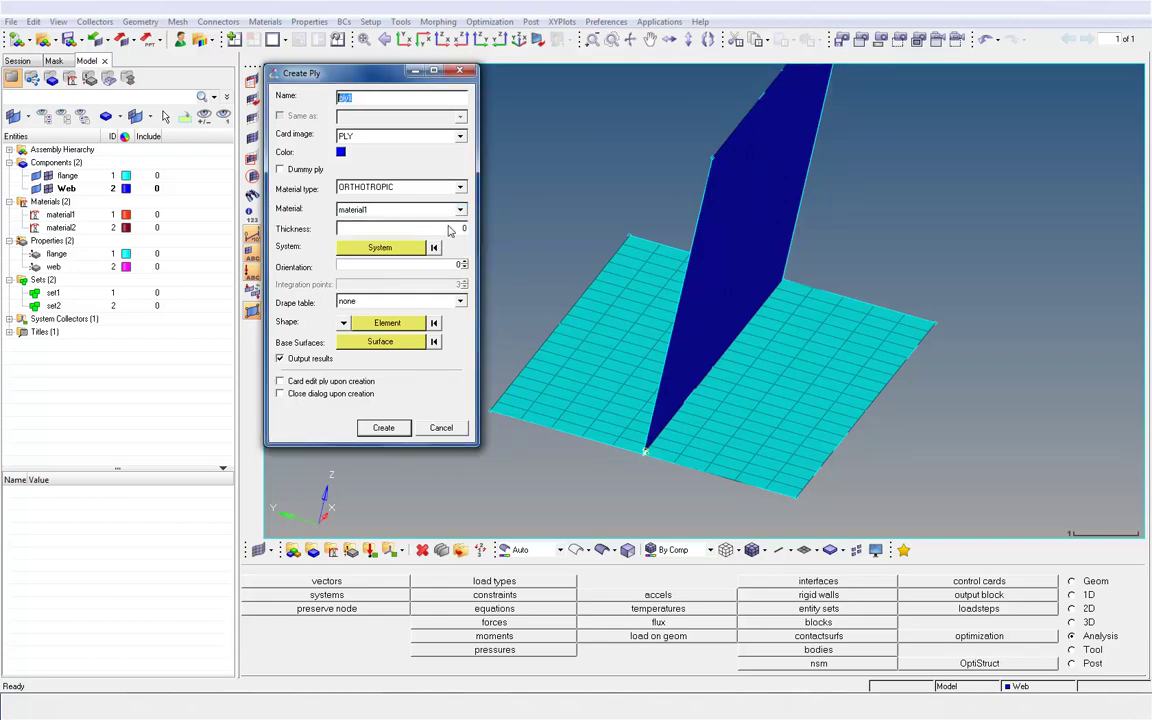
double_click(464, 229)
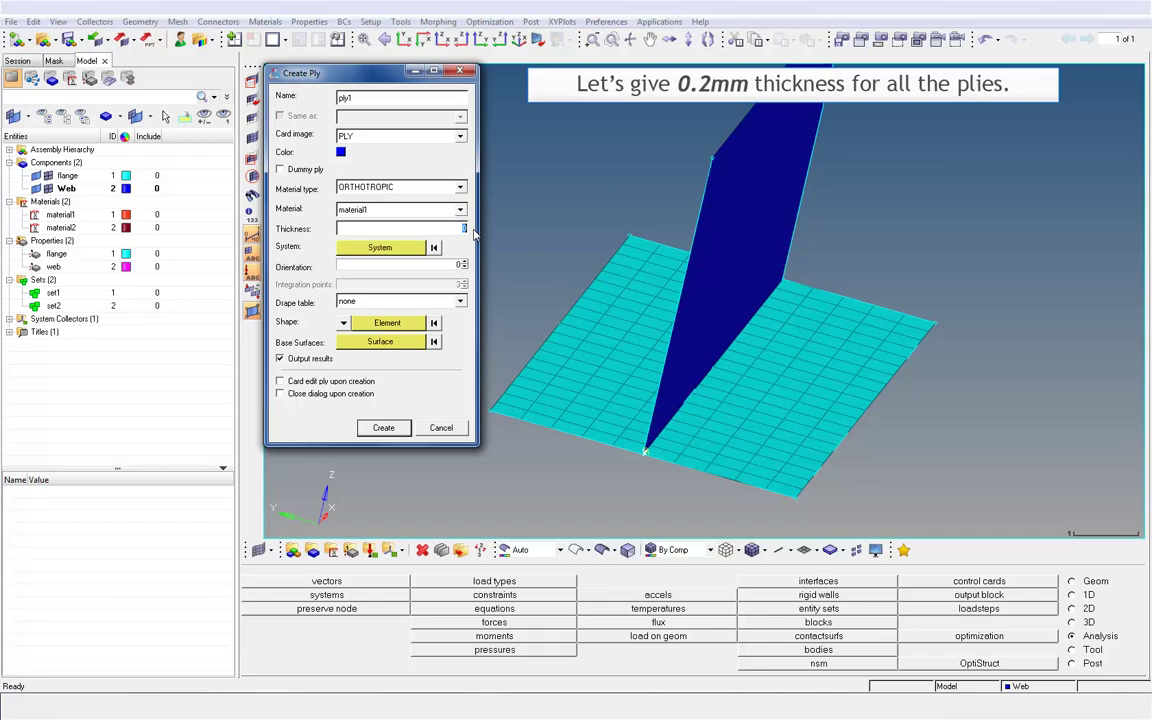
type("0.2")
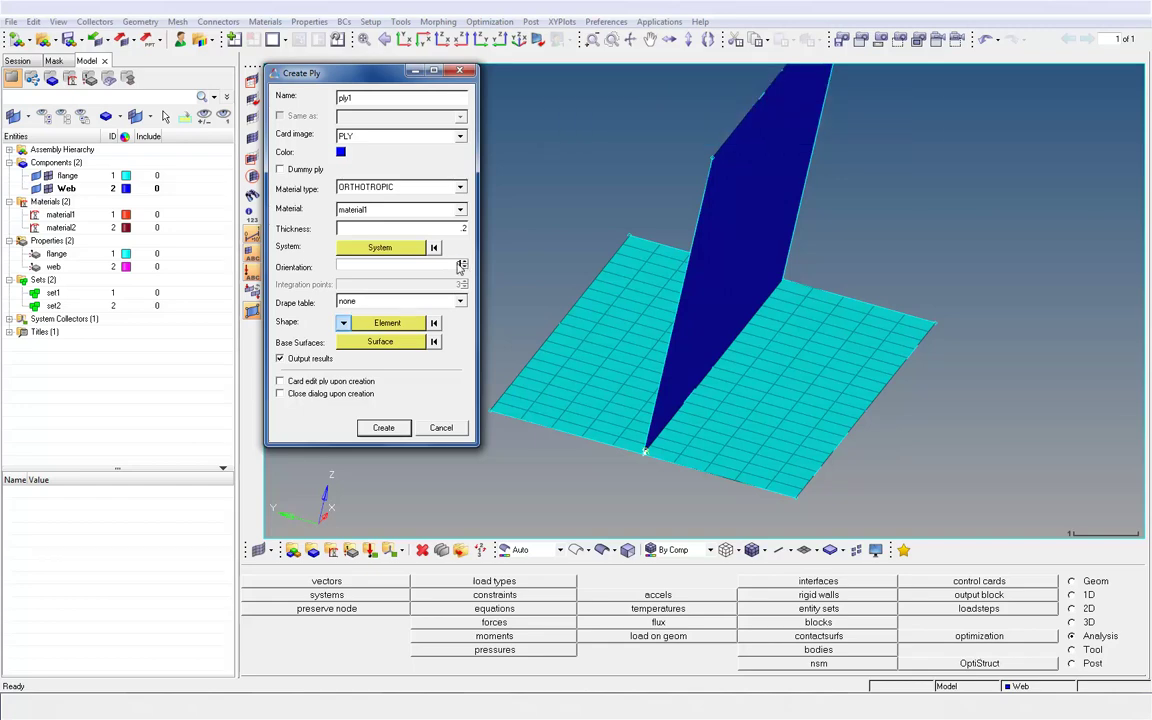
Define the ply's shape by set using set1, and create the ply
left_click(343, 323)
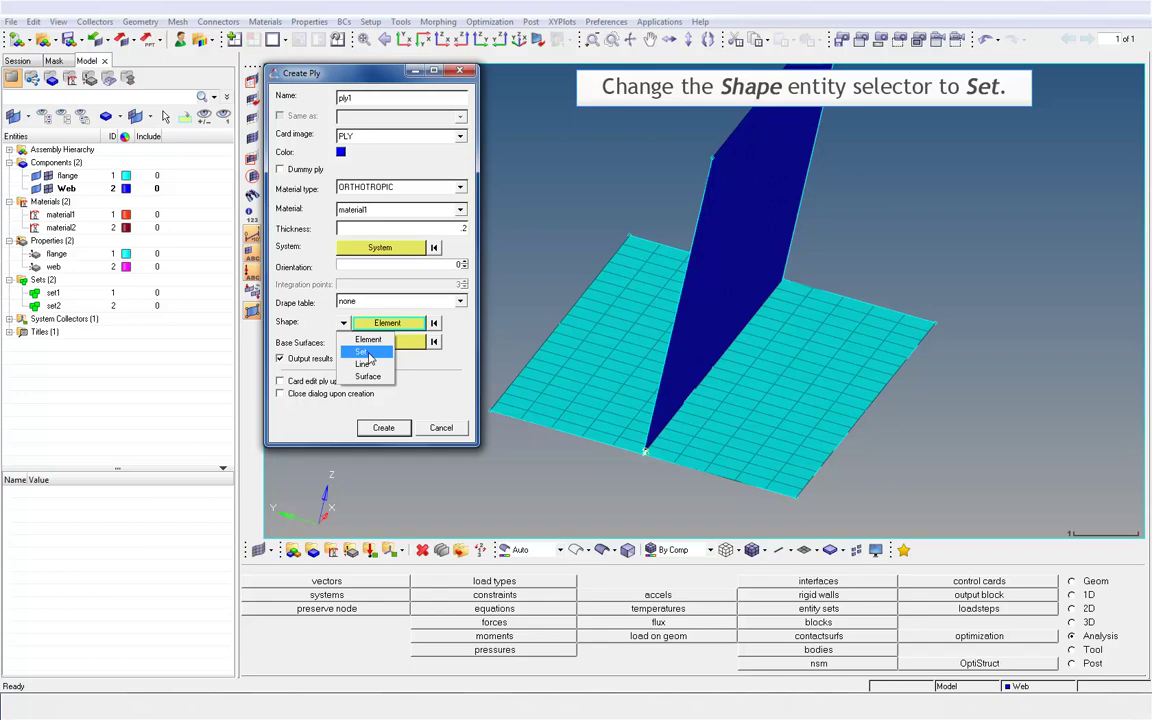
left_click(362, 352)
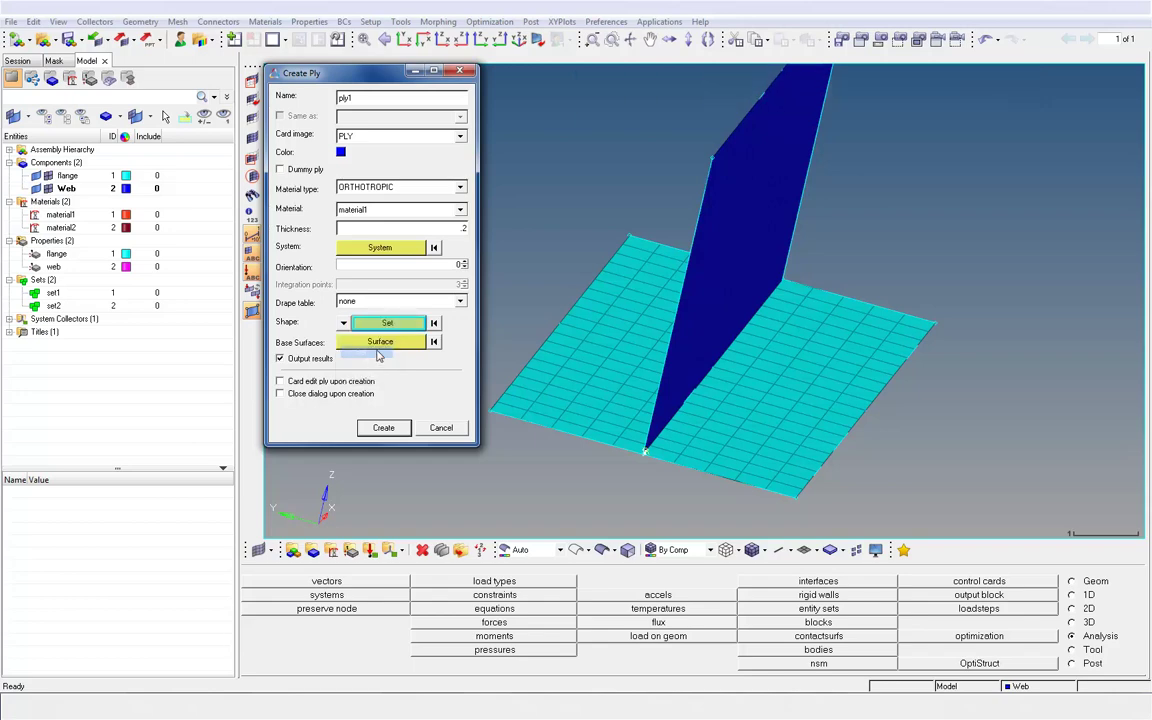
left_click(375, 322)
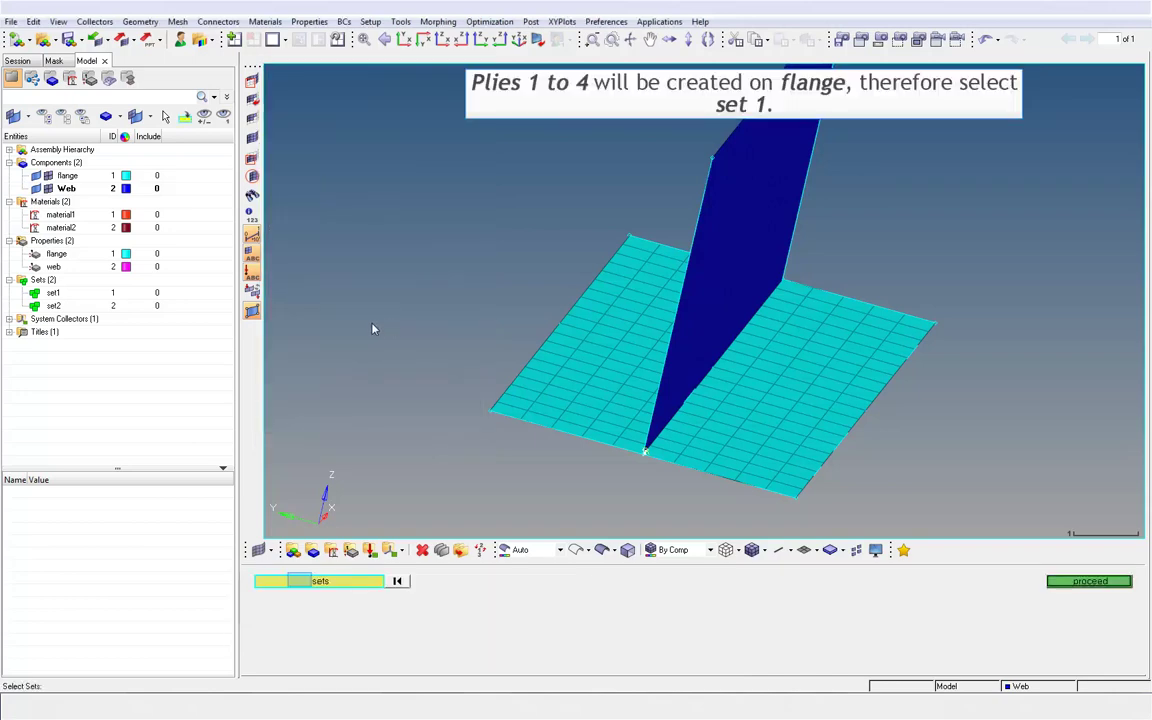
left_click(302, 584)
left_click(254, 581)
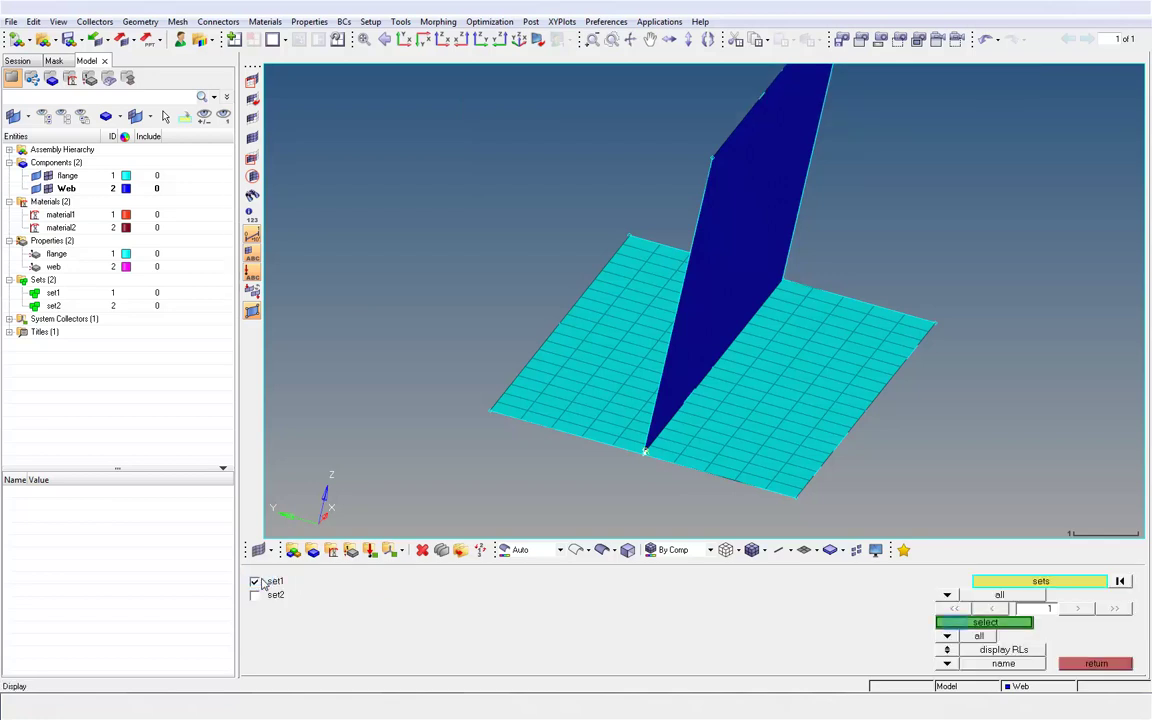
left_click(957, 623)
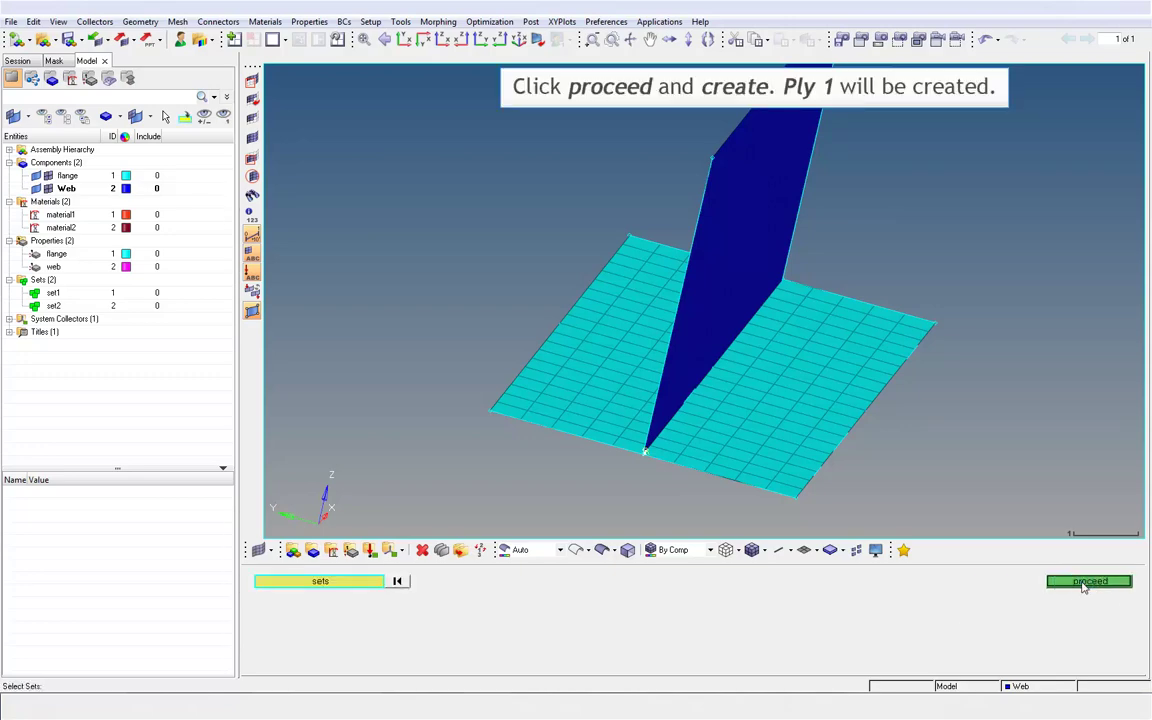
left_click(1083, 584)
left_click(385, 428)
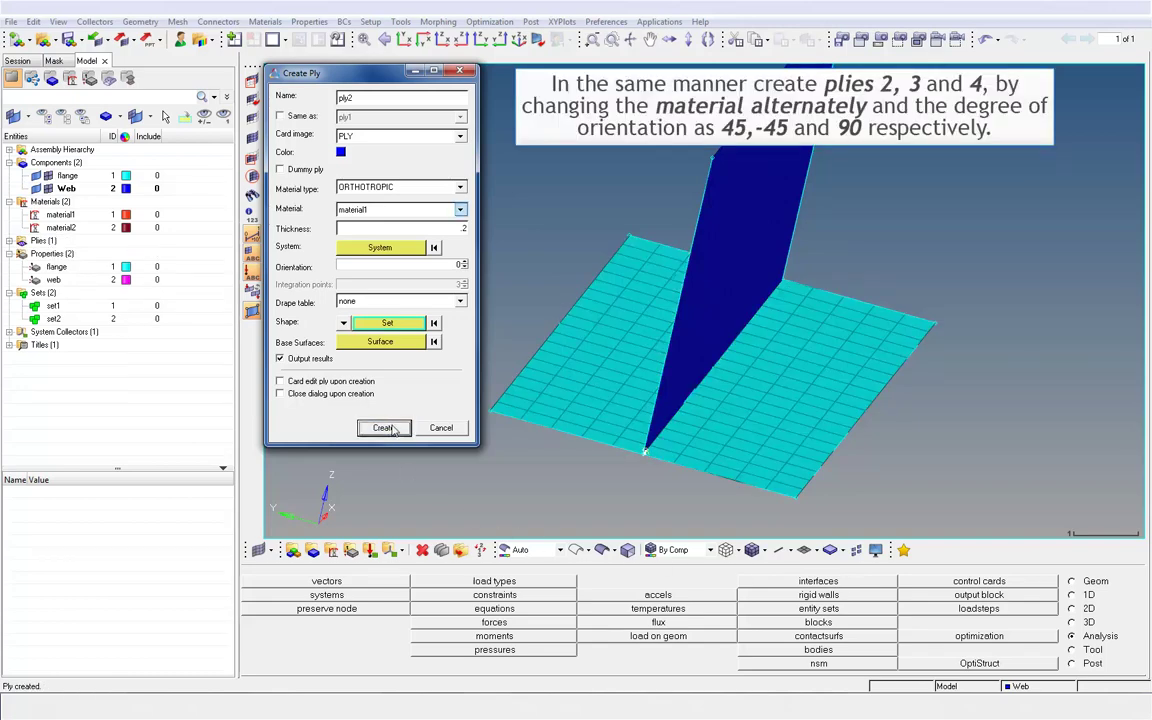
Create ply2 with material2, a 45-degree orientation and set1 as its shape
left_click(460, 209)
left_click(420, 232)
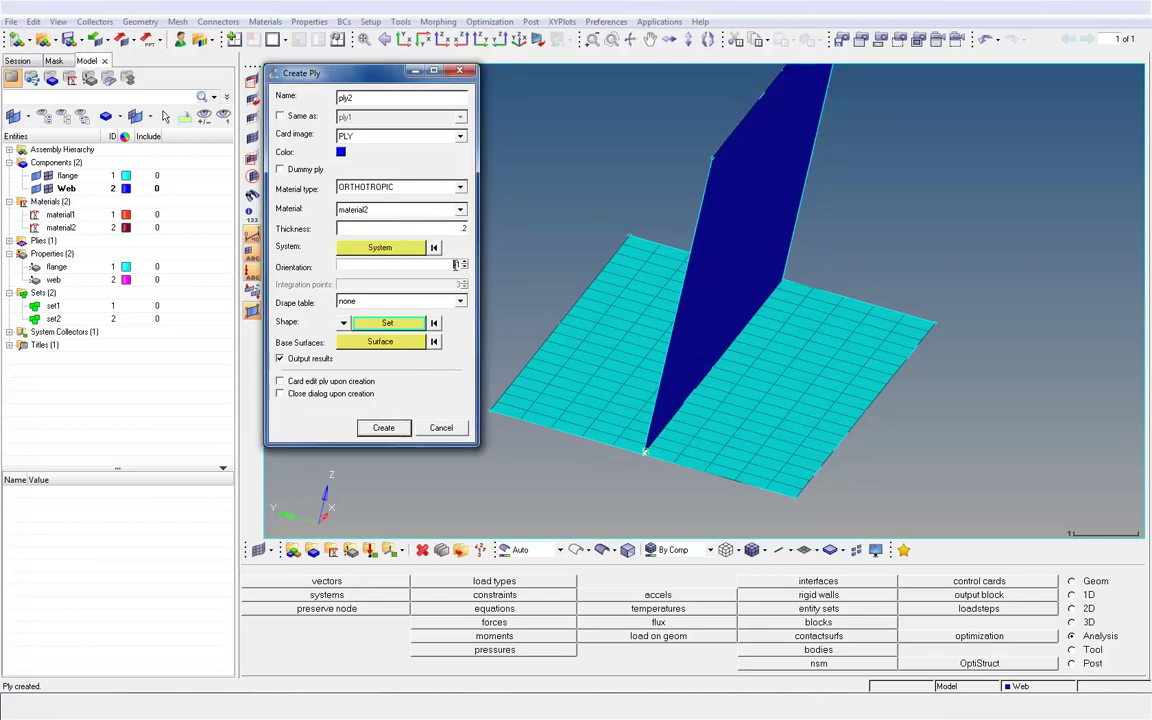
double_click(456, 264)
type("45")
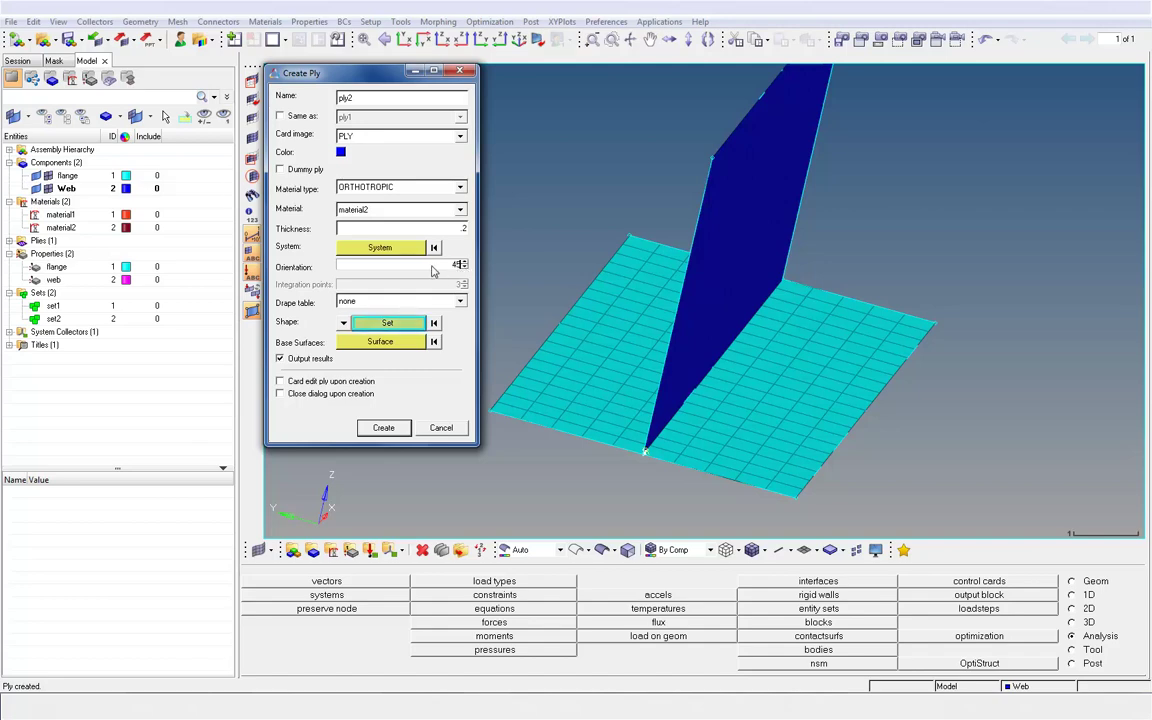
left_click(386, 323)
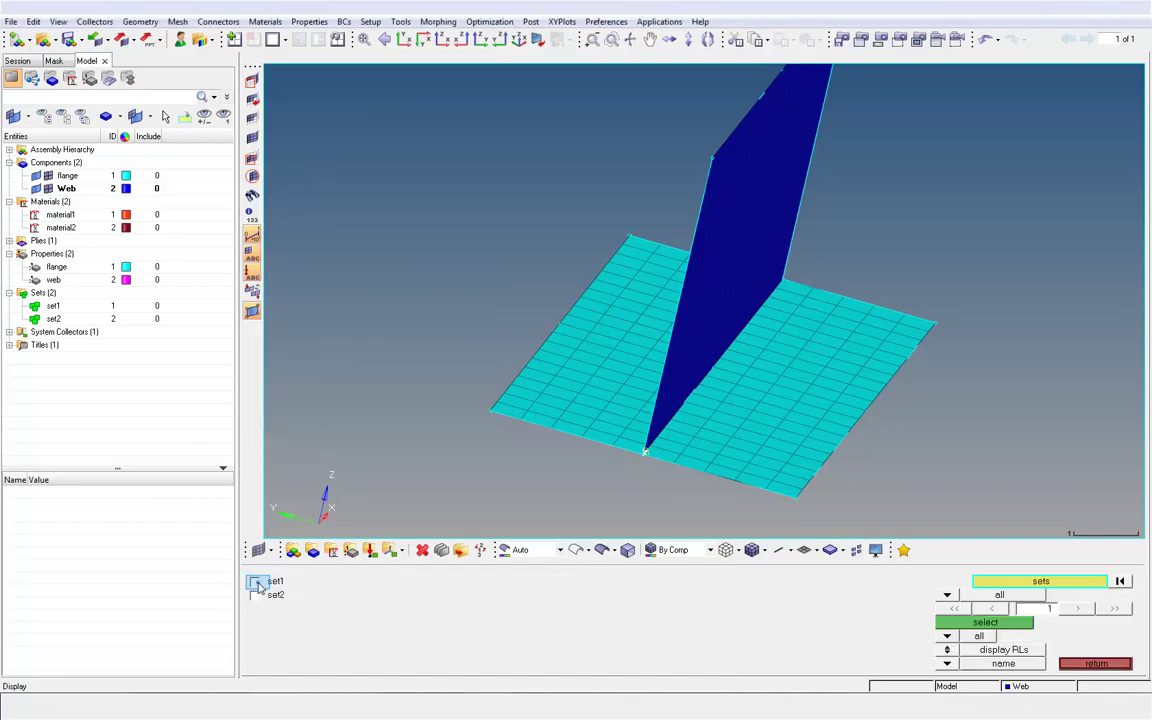
left_click(982, 623)
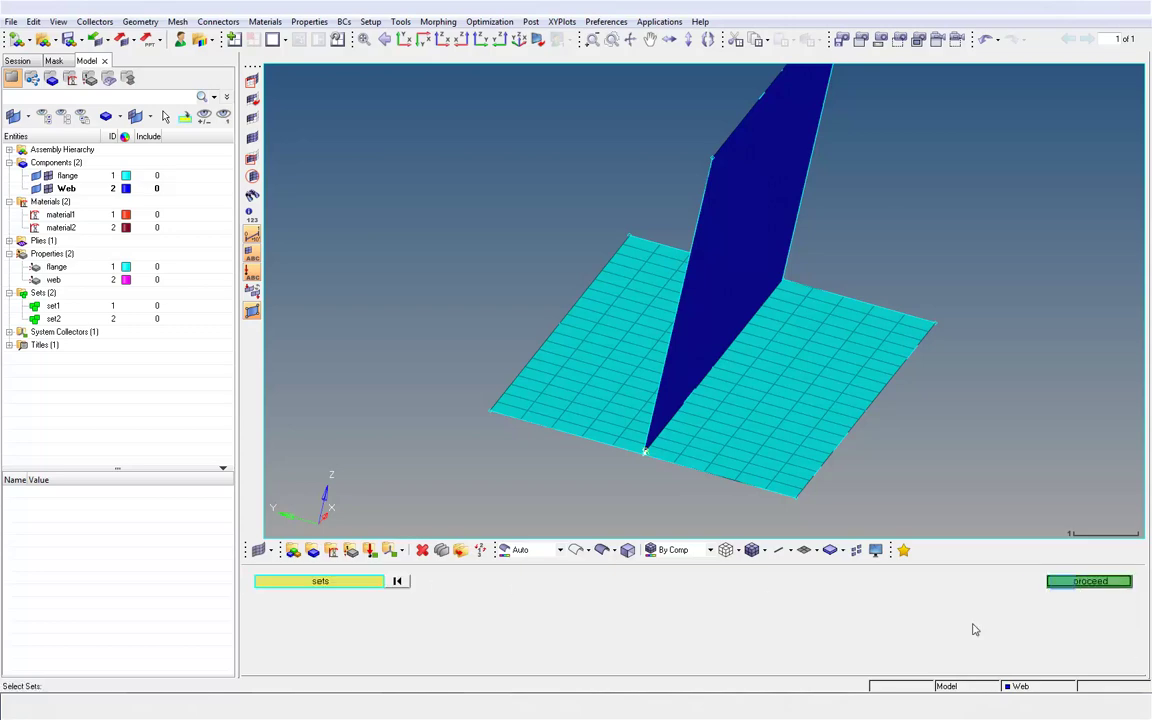
left_click(1088, 582)
left_click(385, 429)
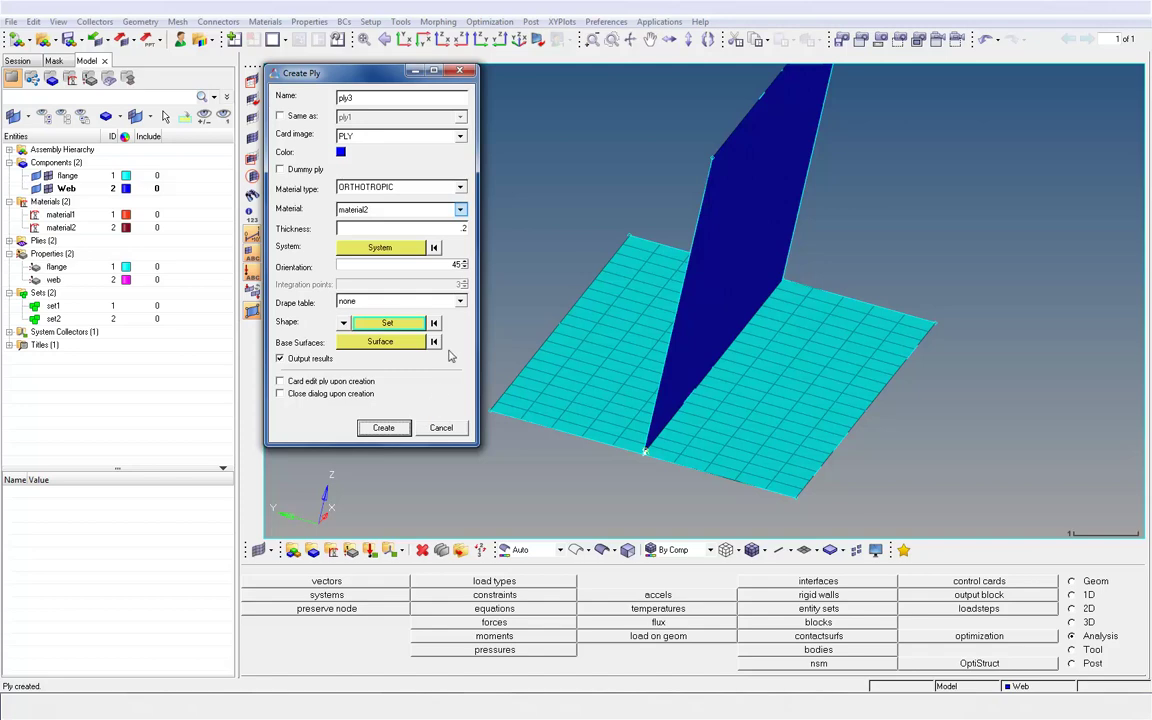
Create ply3 with material1, a -45-degree orientation and set1 as its shape
left_click(461, 211)
left_click(428, 221)
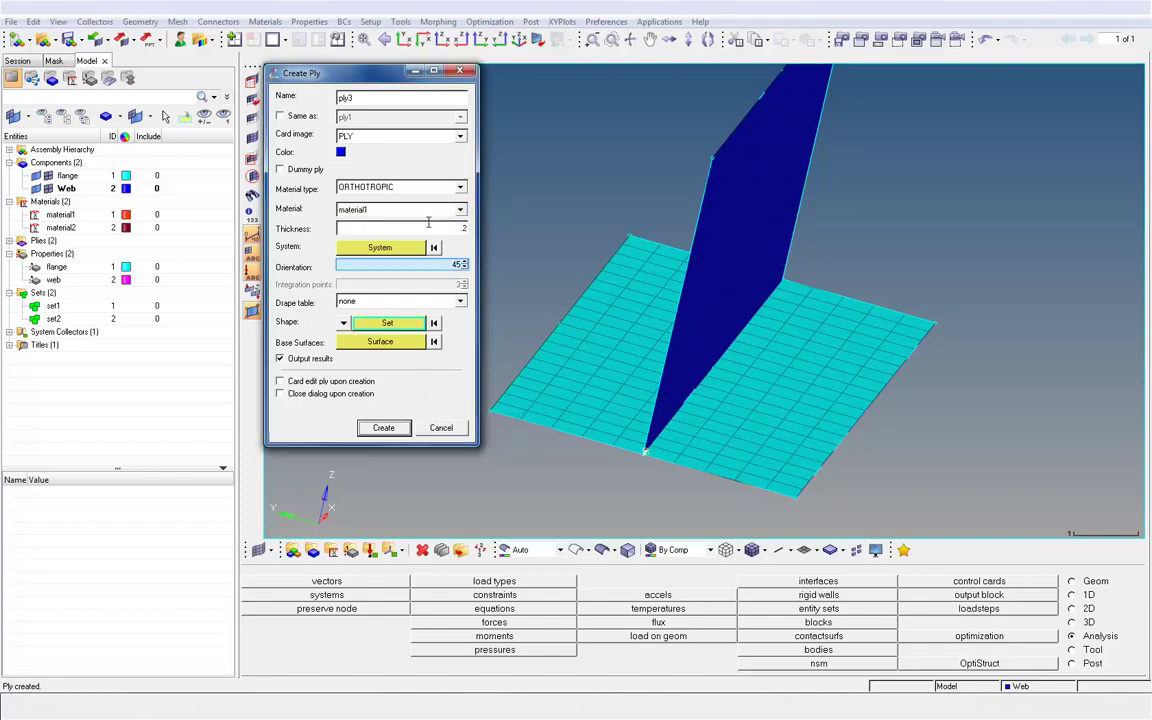
left_click(447, 264)
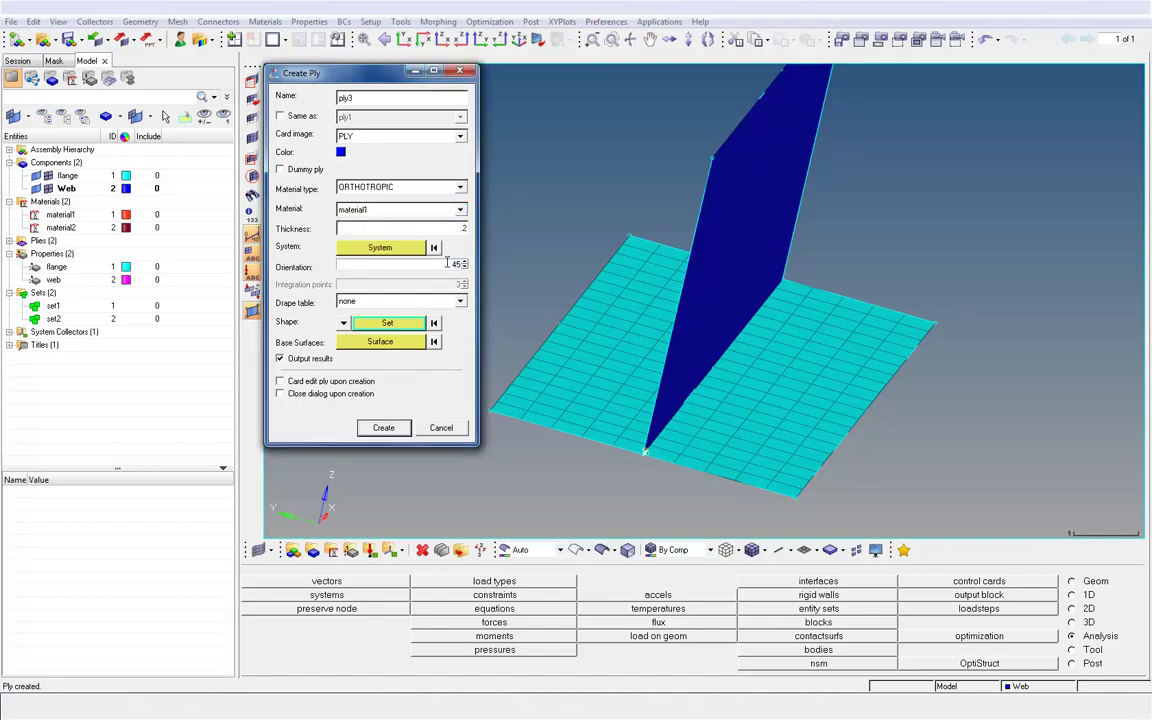
left_click(363, 324)
left_click(322, 583)
left_click(255, 581)
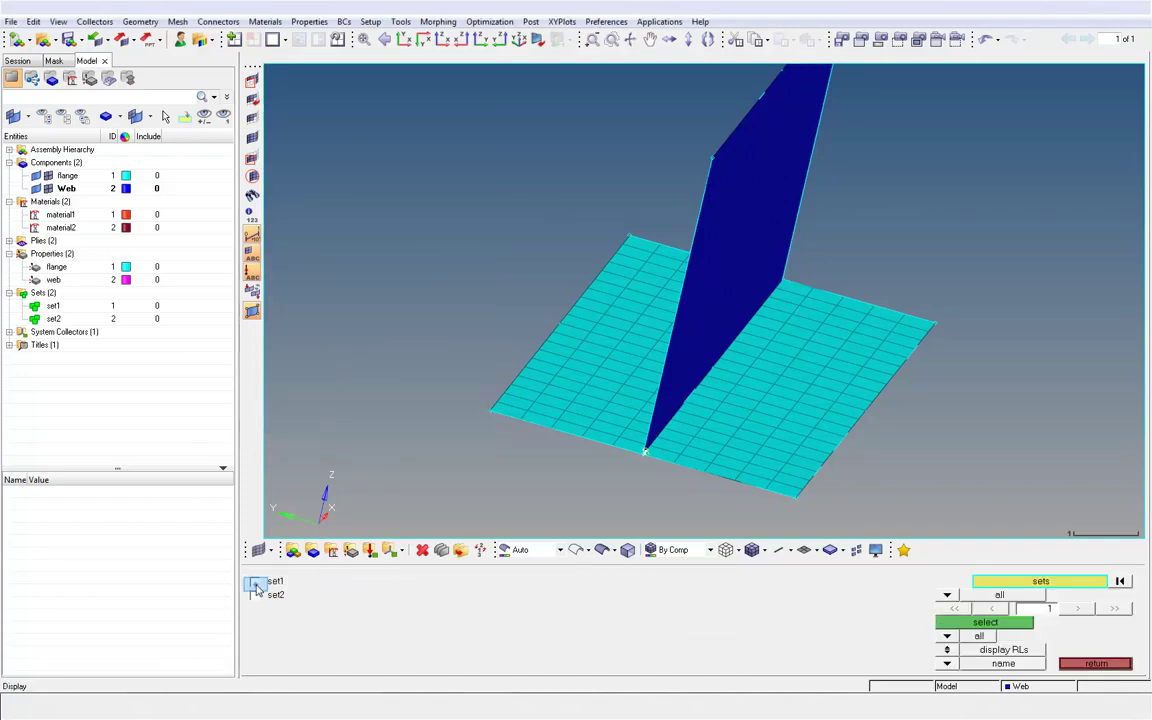
left_click(984, 622)
left_click(1090, 581)
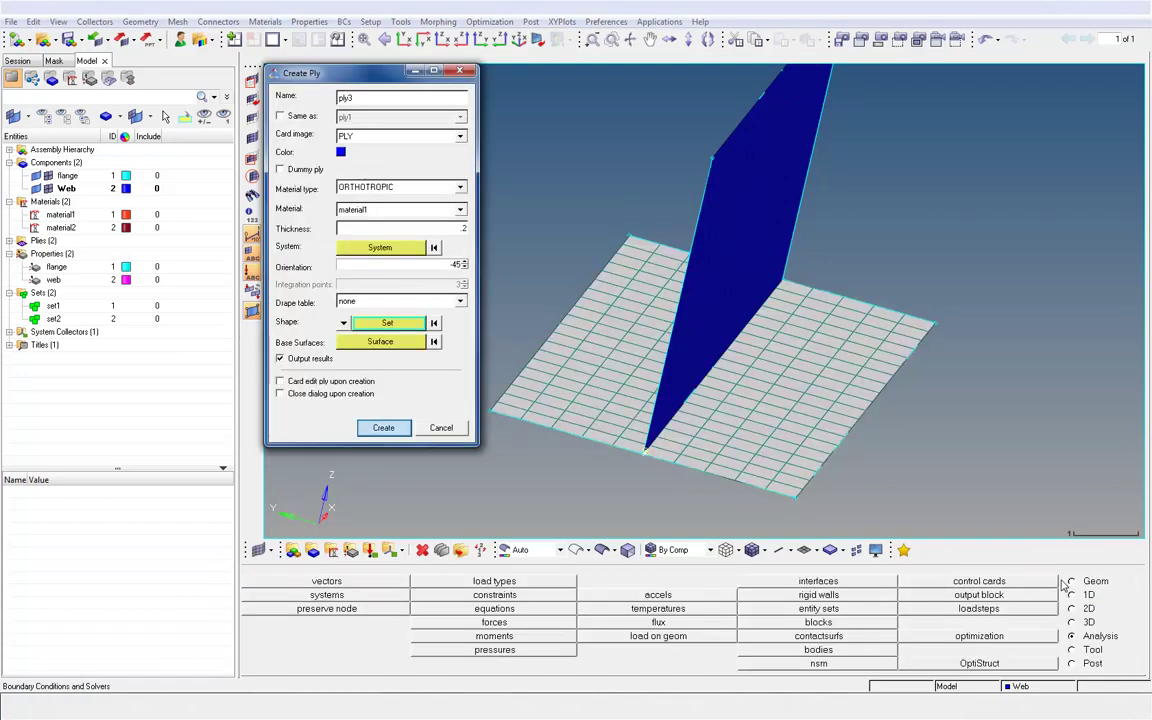
left_click(383, 427)
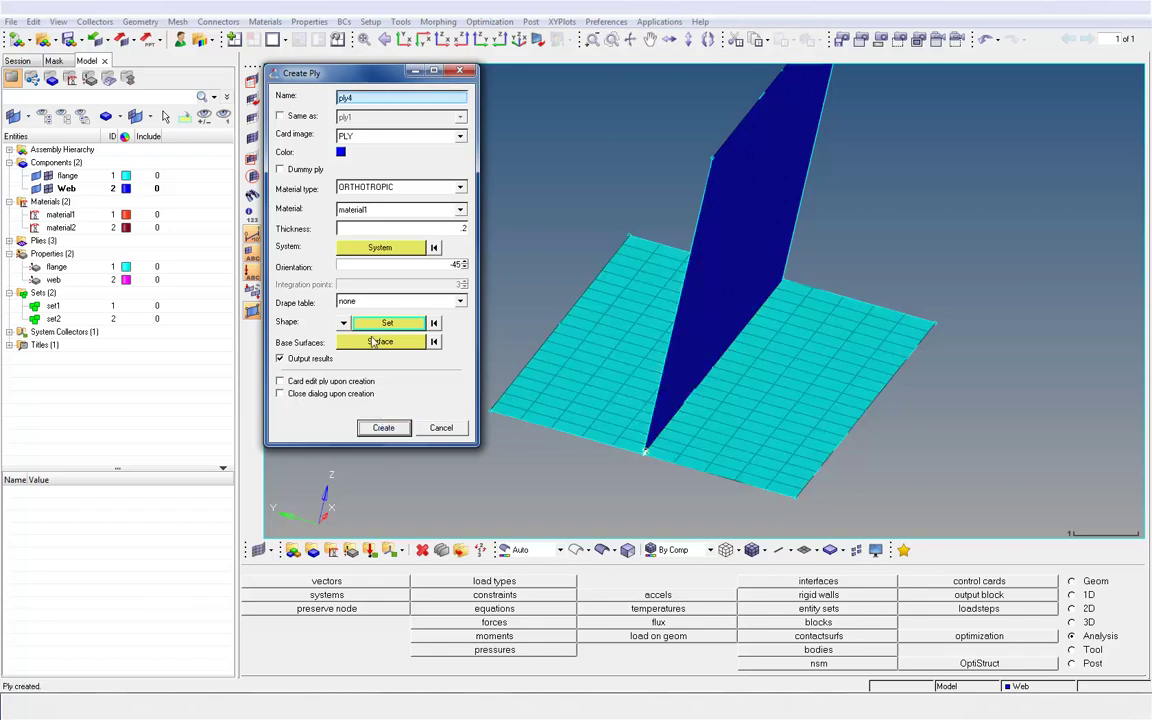
Create ply4 with material2, a 90-degree orientation and set1 as its shape
left_click(346, 97)
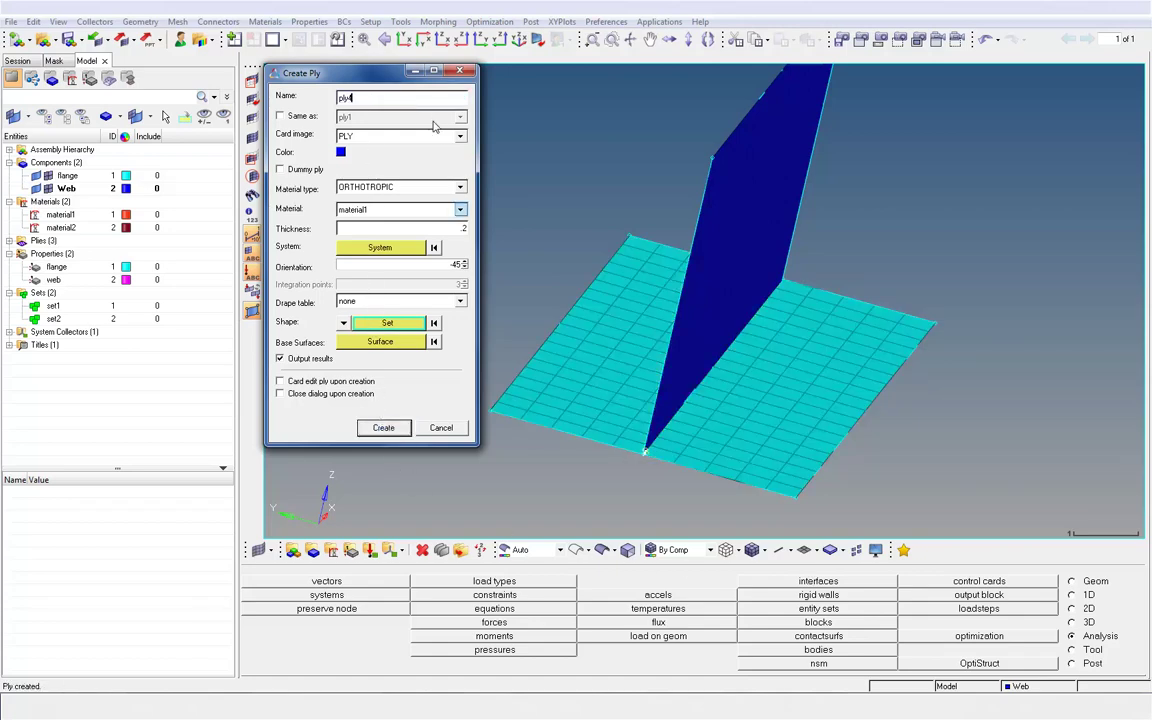
left_click(418, 209)
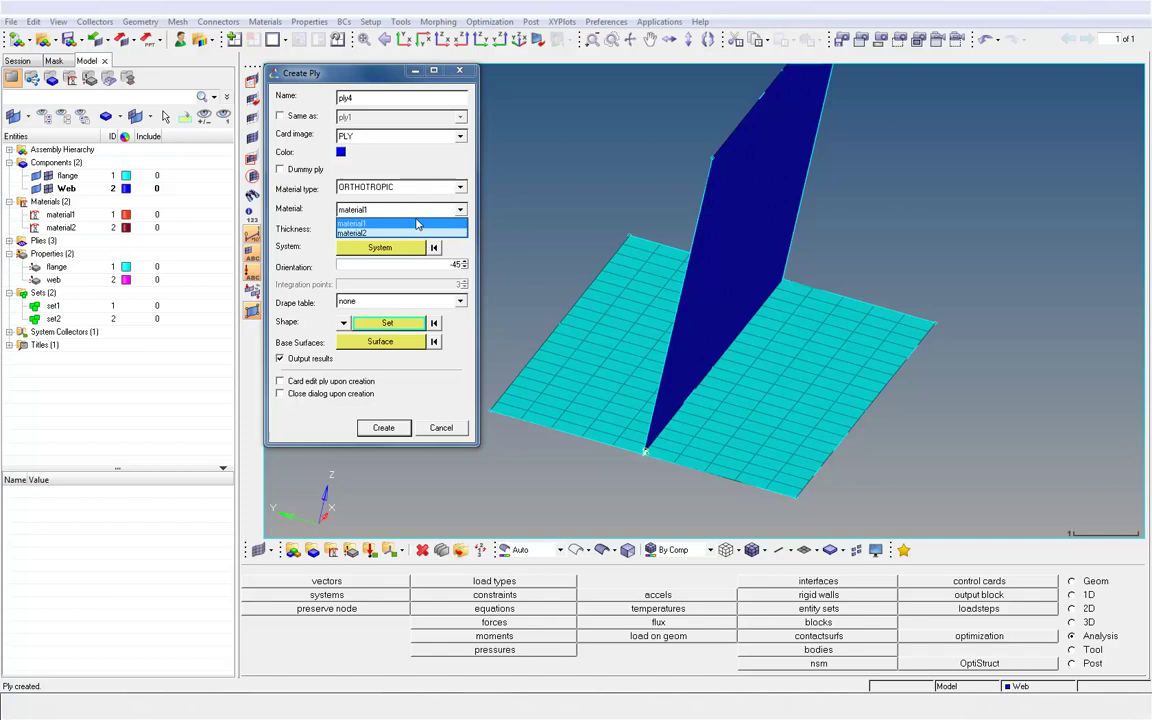
left_click(417, 229)
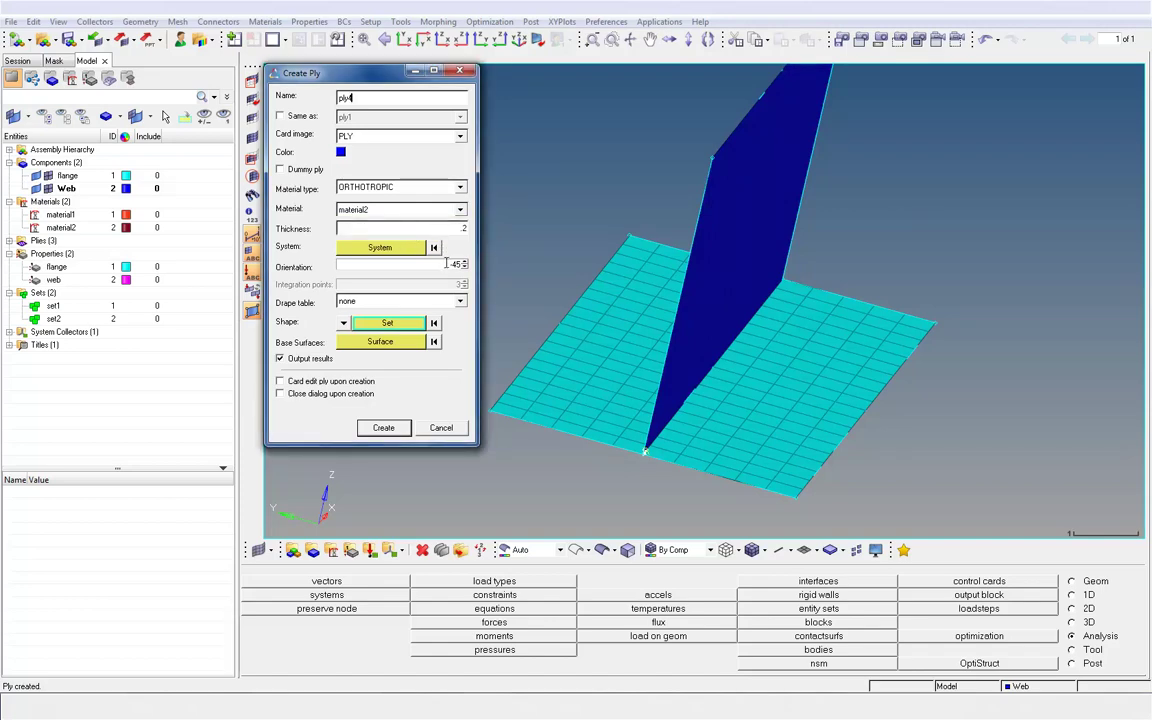
double_click(447, 263)
type("90")
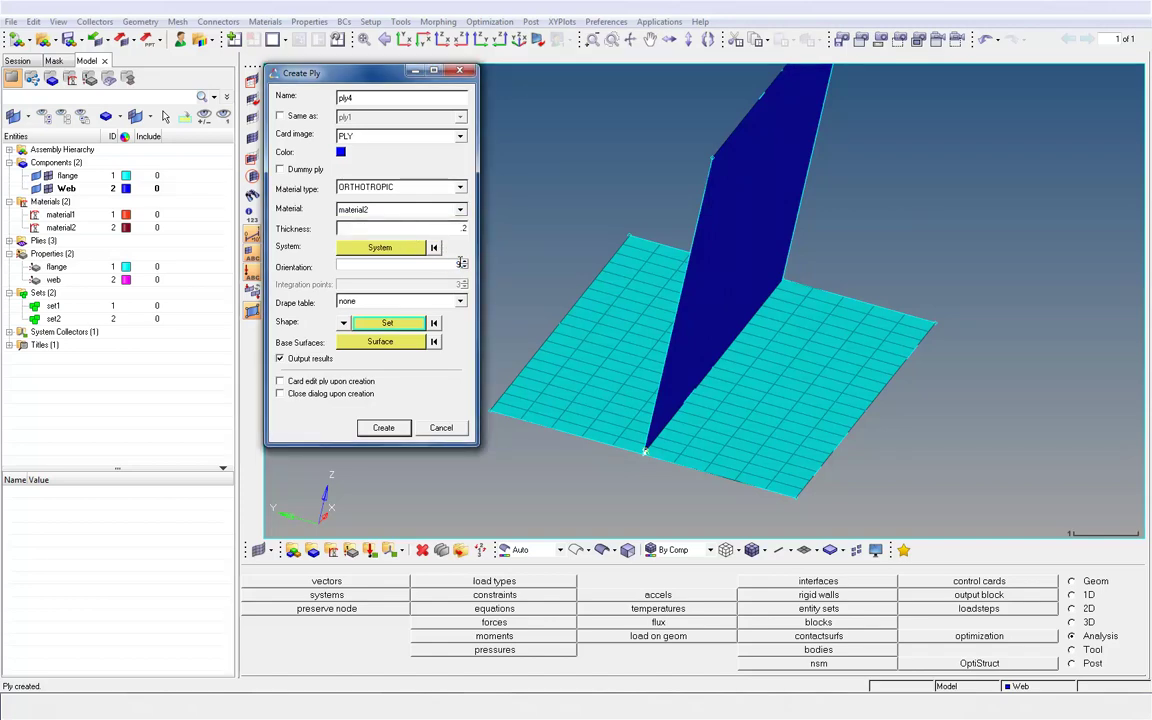
left_click(381, 325)
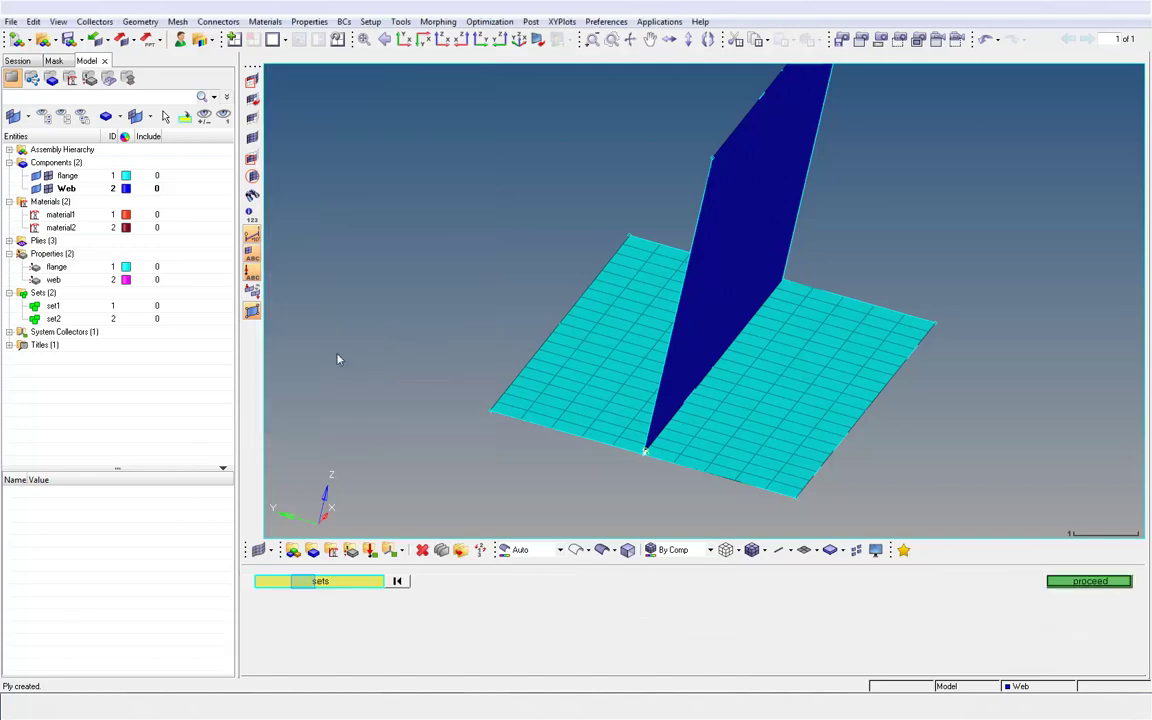
left_click(301, 581)
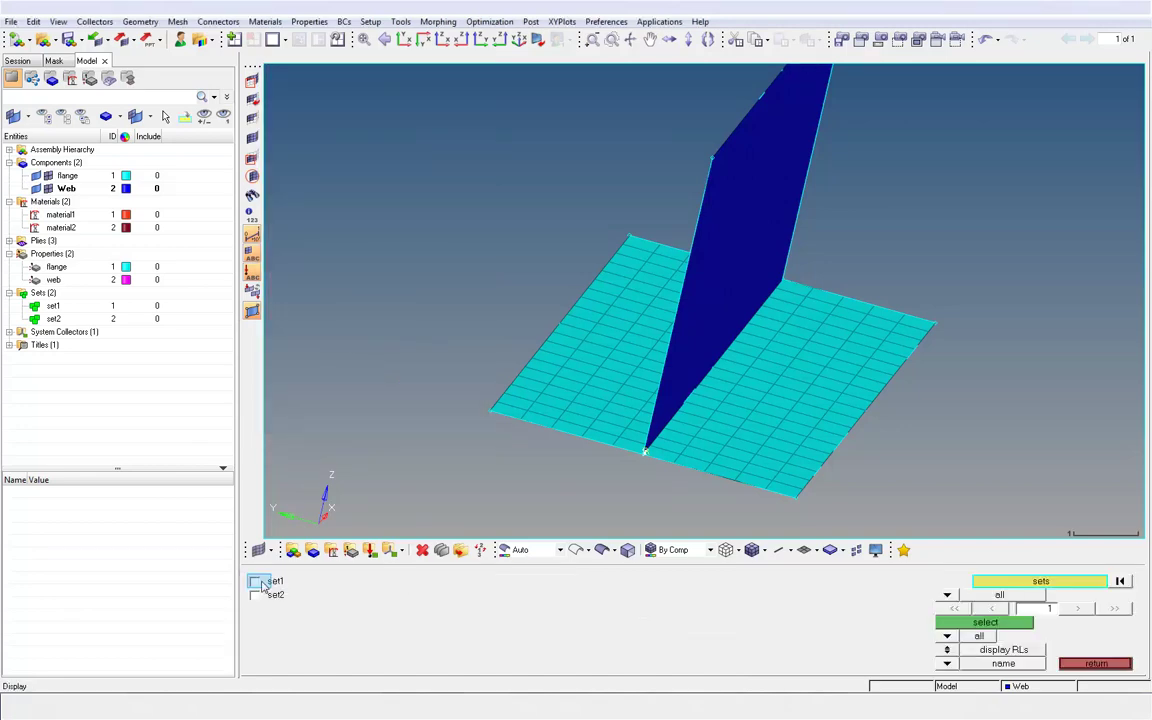
left_click(980, 622)
left_click(1054, 581)
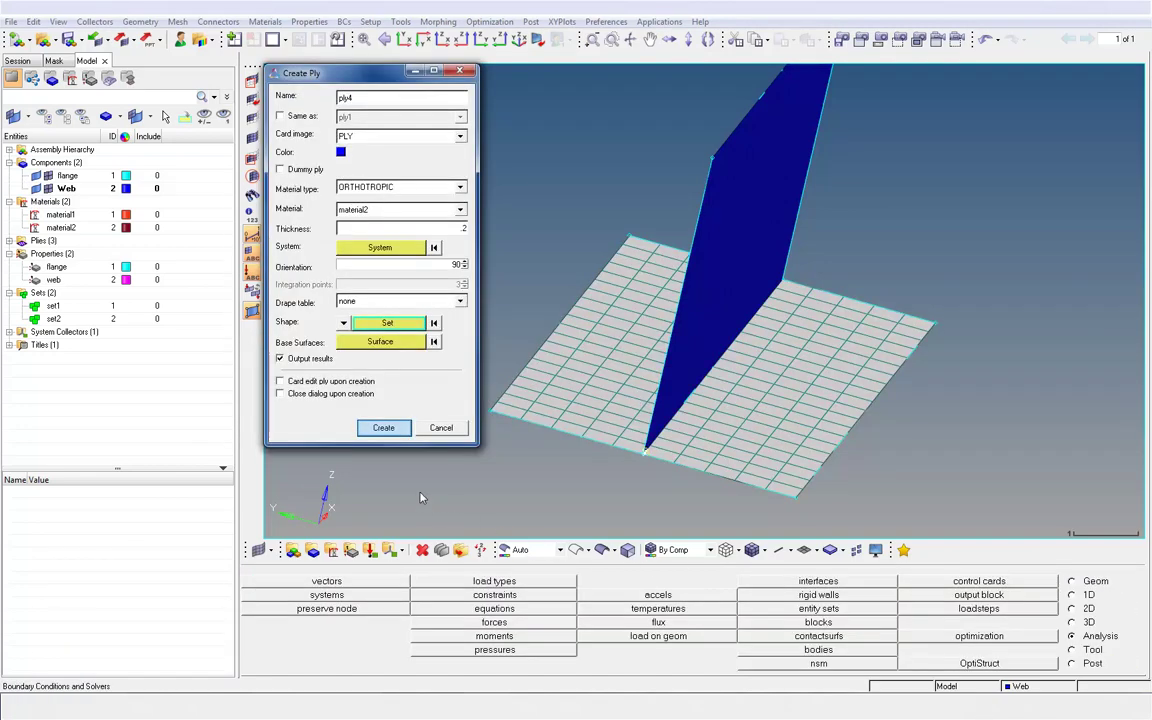
left_click(383, 428)
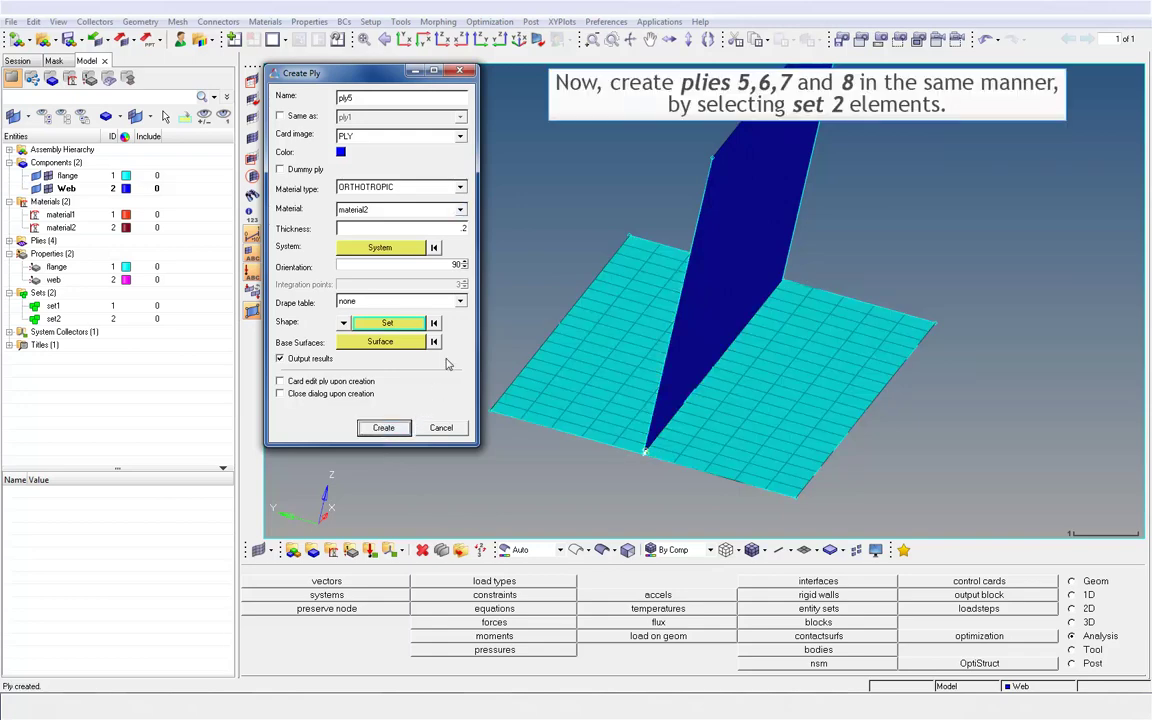
Create ply5 with material1, a 0-degree orientation and set2 as its shape
left_click(462, 211)
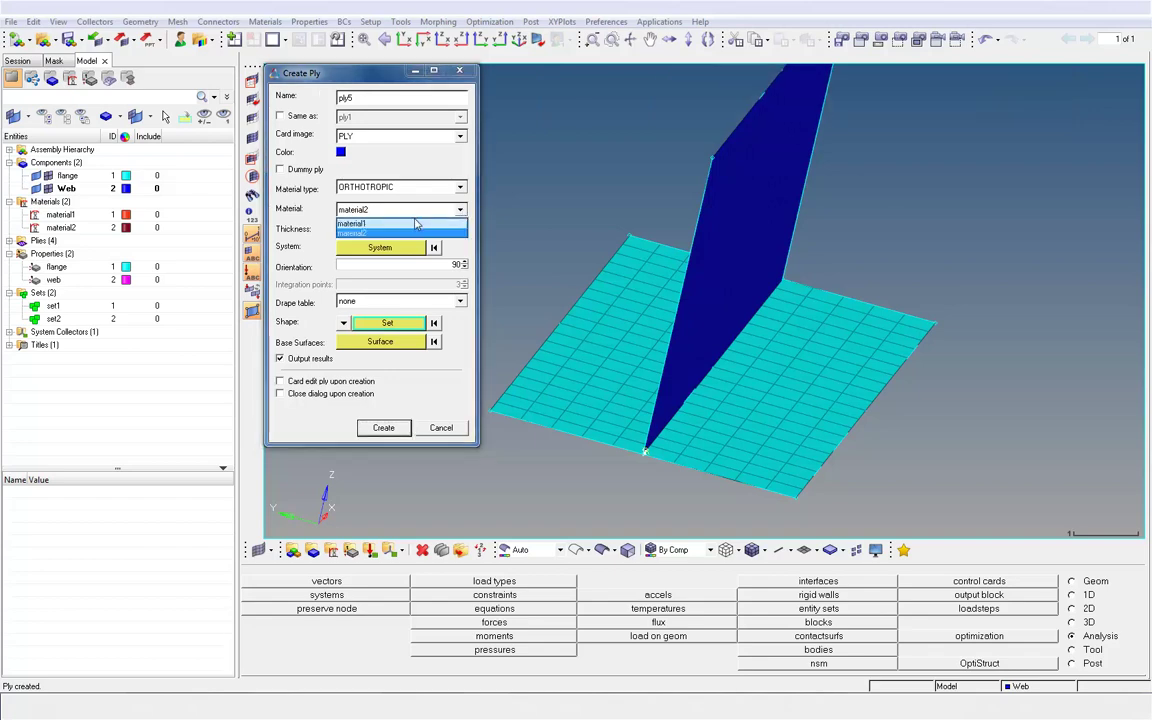
left_click(415, 224)
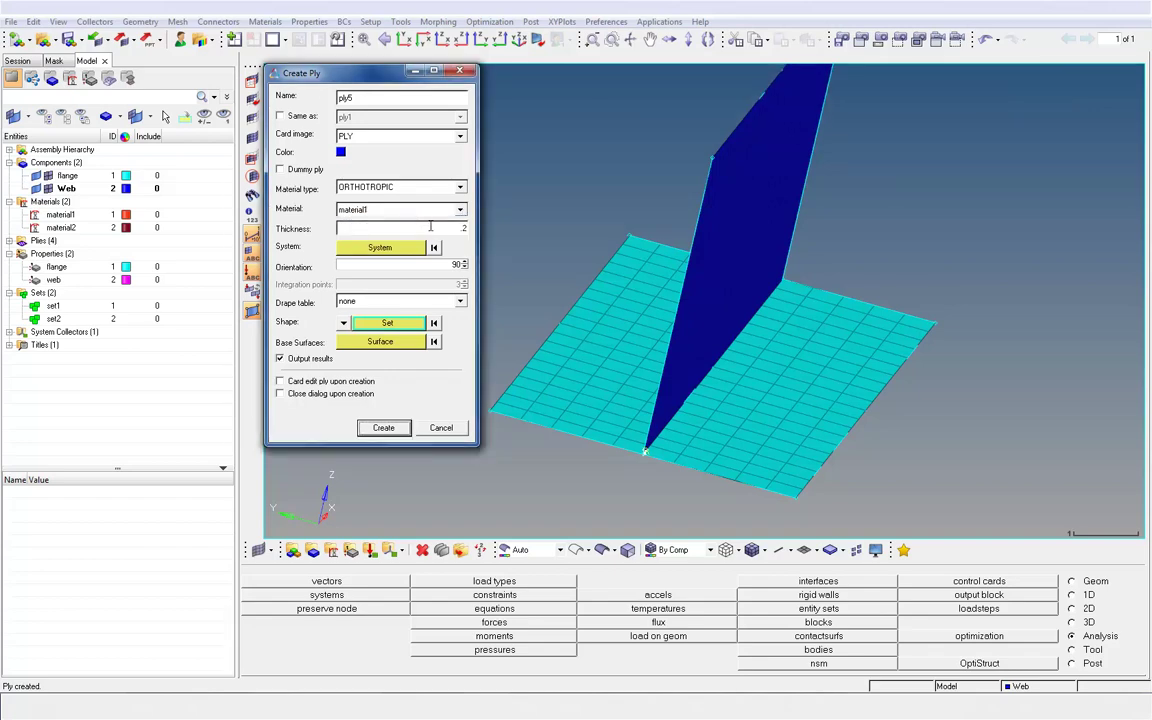
double_click(455, 264)
type("0")
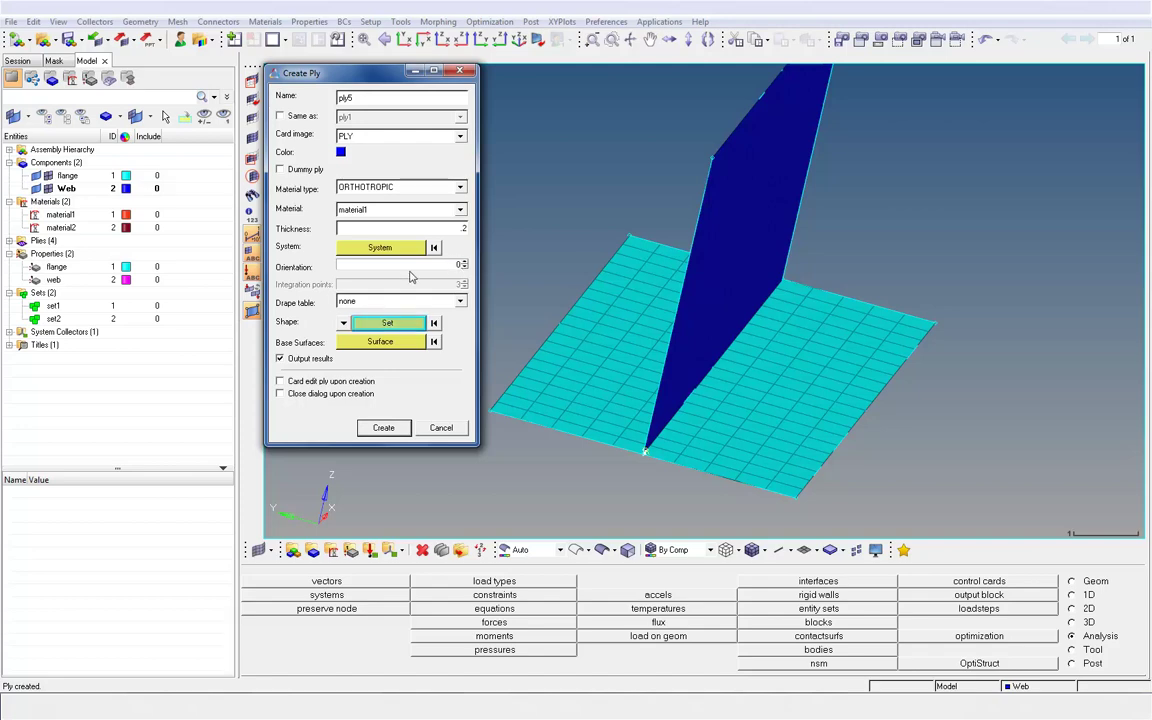
left_click(373, 324)
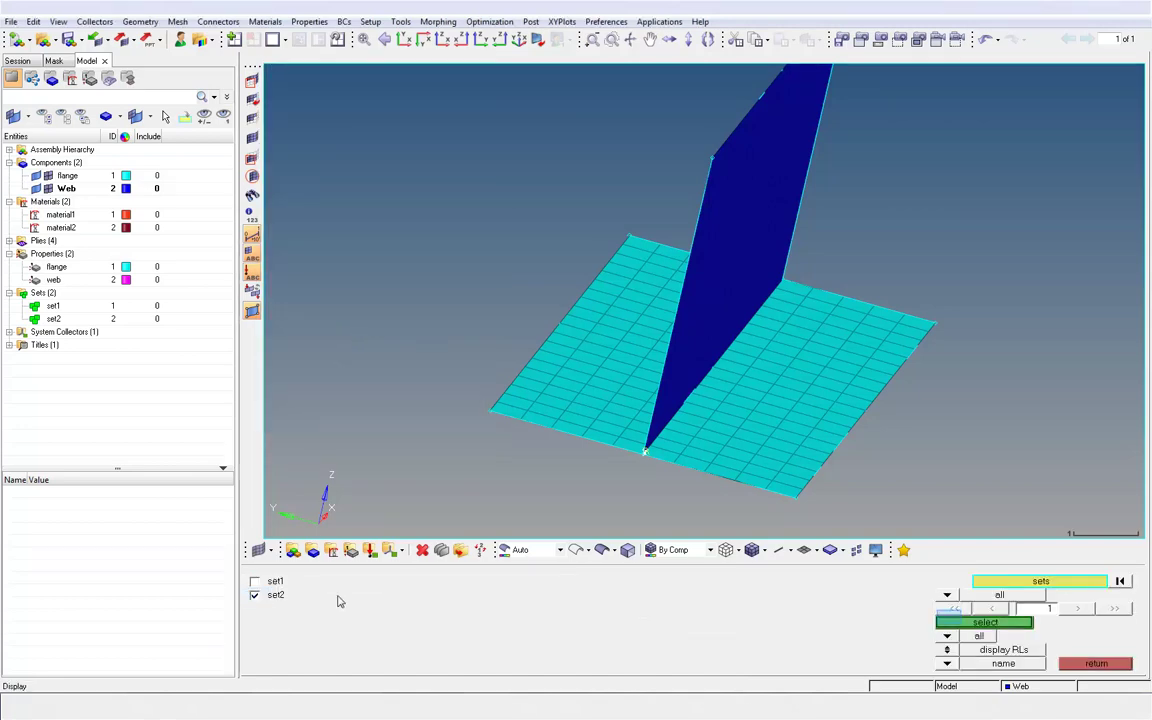
left_click(950, 621)
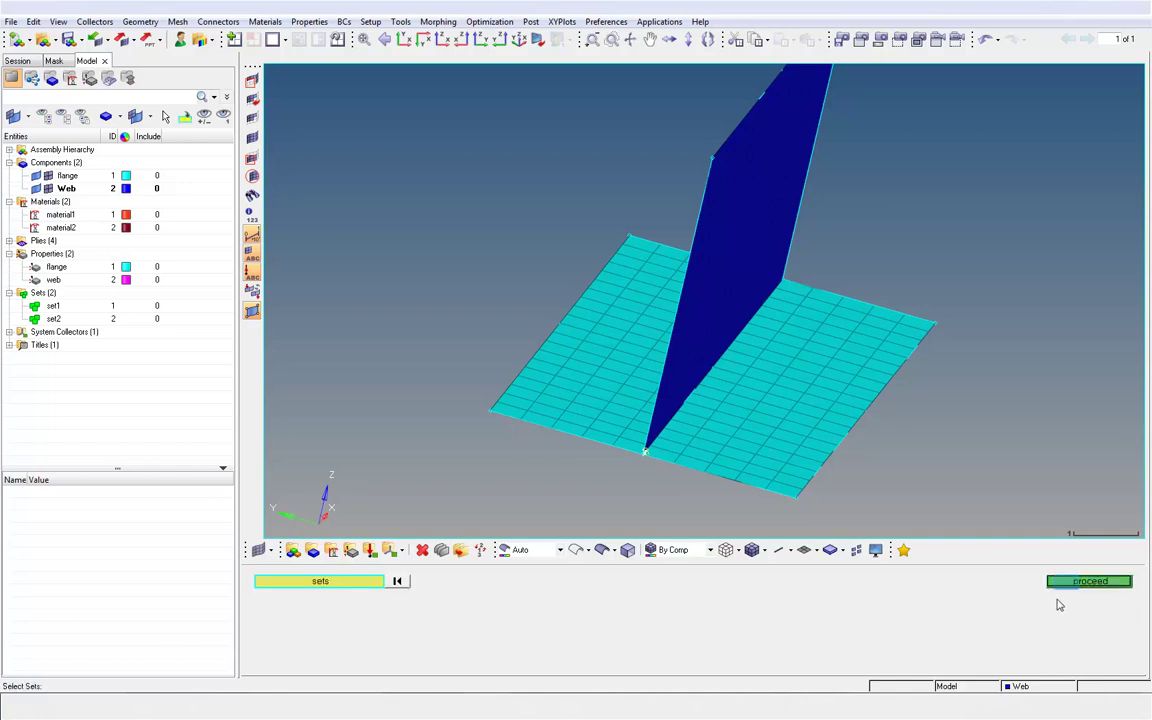
left_click(1088, 581)
left_click(384, 428)
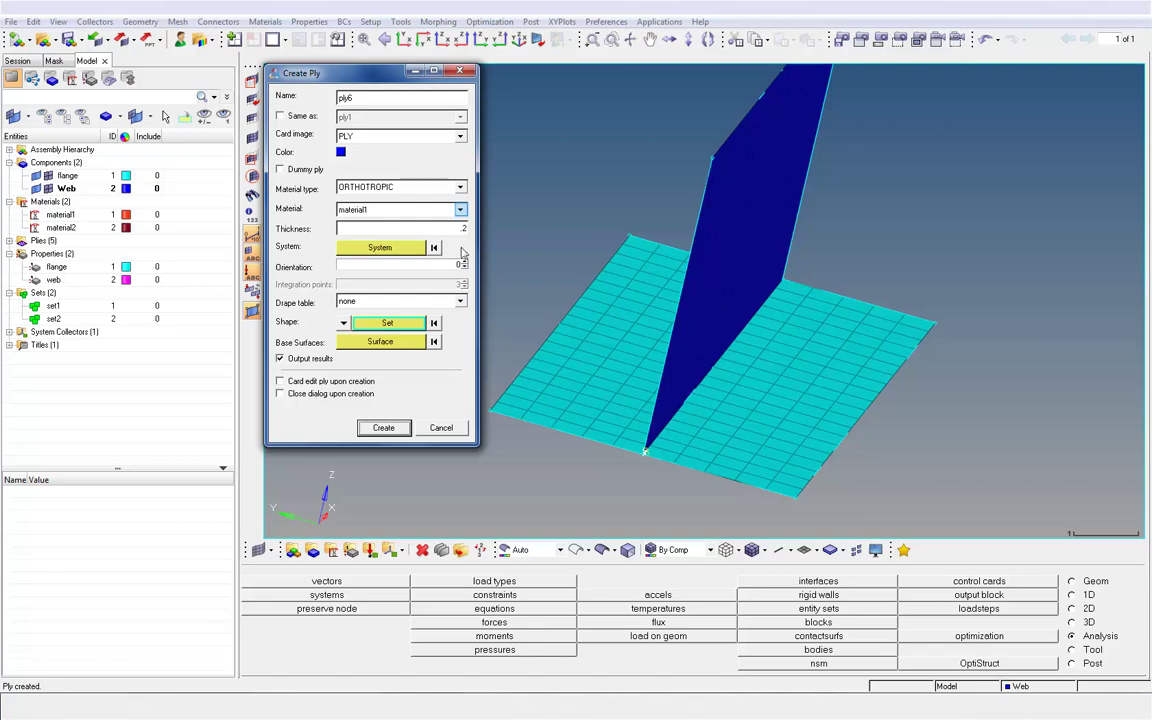
Create ply6 with material2, a 45-degree orientation and set2 as its shape
left_click(460, 211)
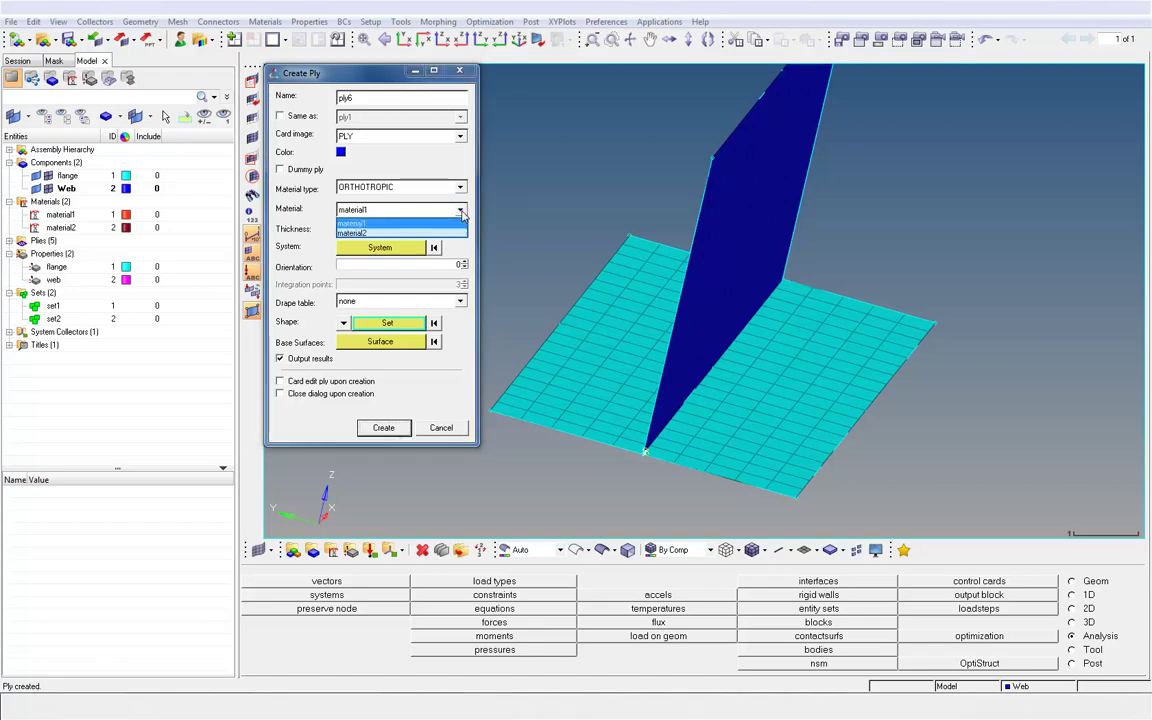
left_click(397, 233)
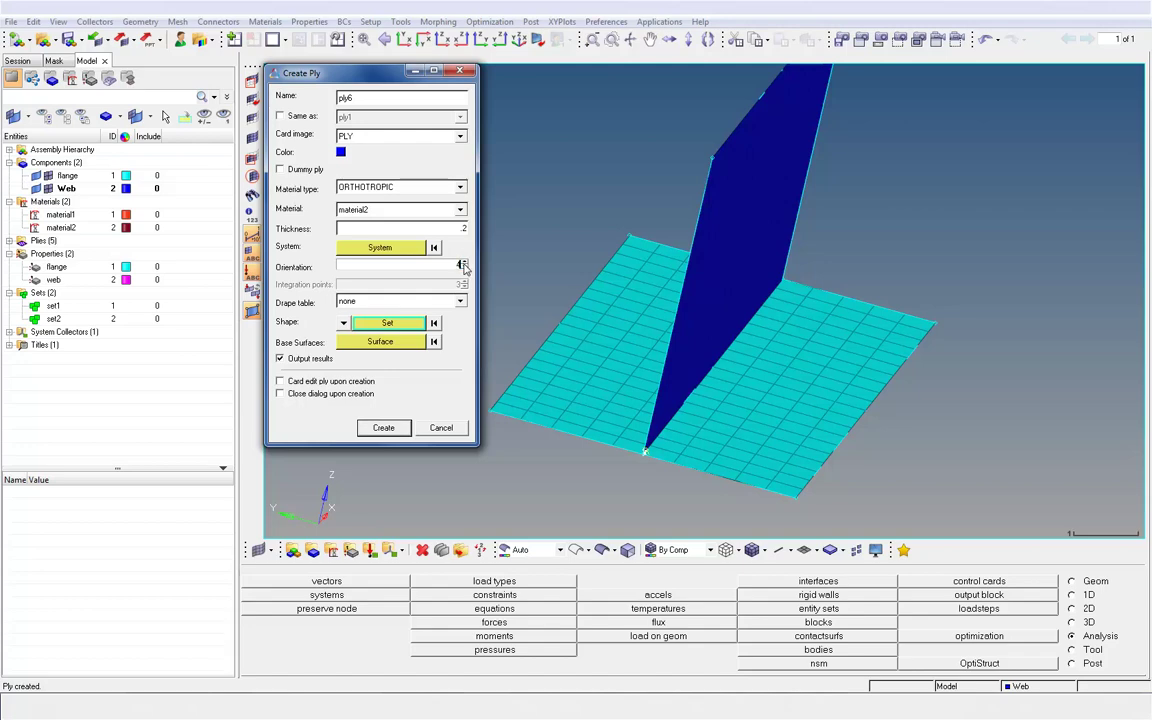
left_click(379, 324)
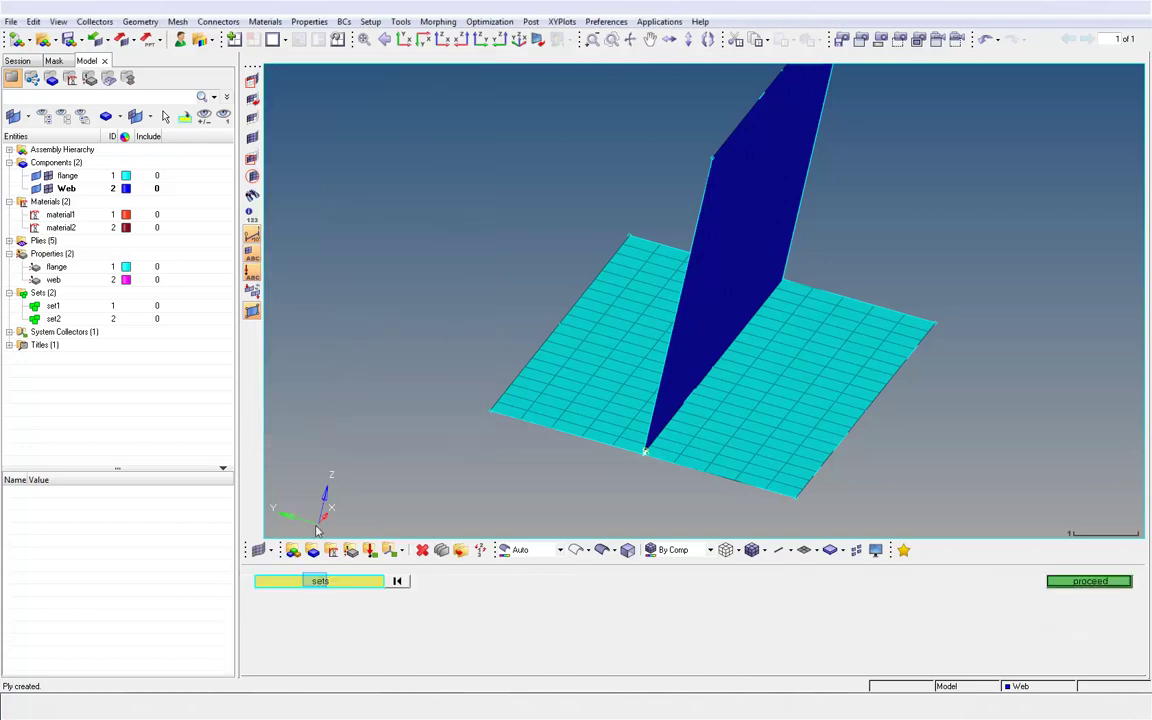
left_click(318, 581)
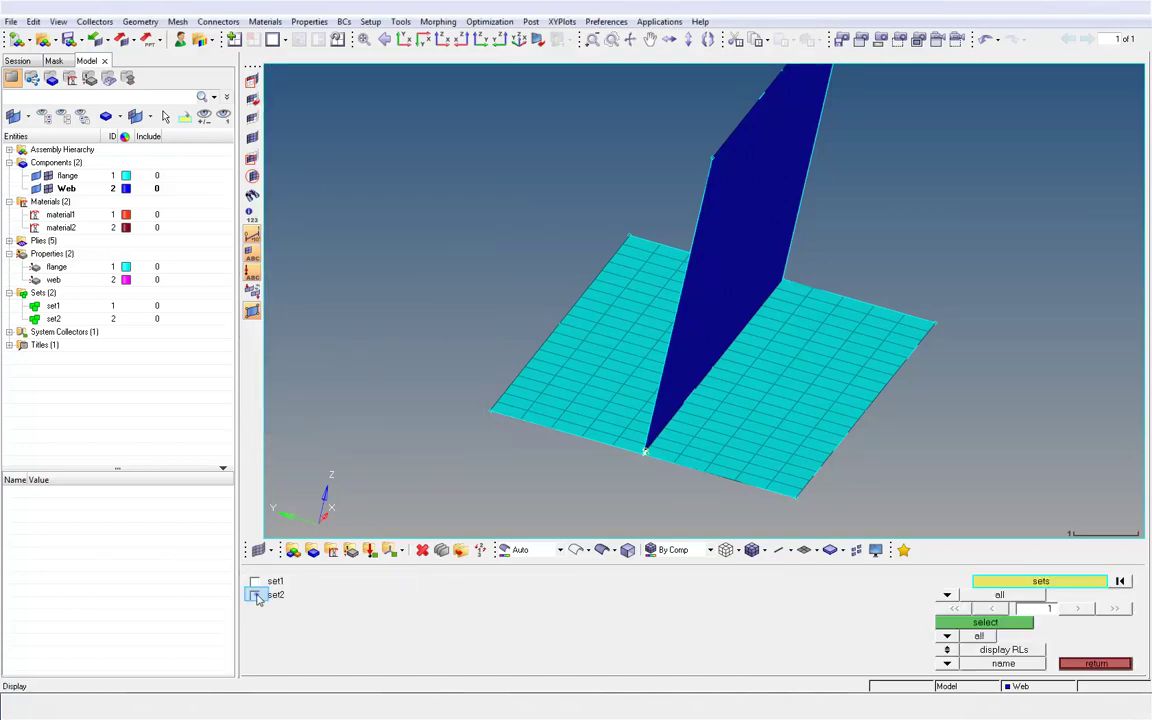
left_click(985, 623)
left_click(1087, 581)
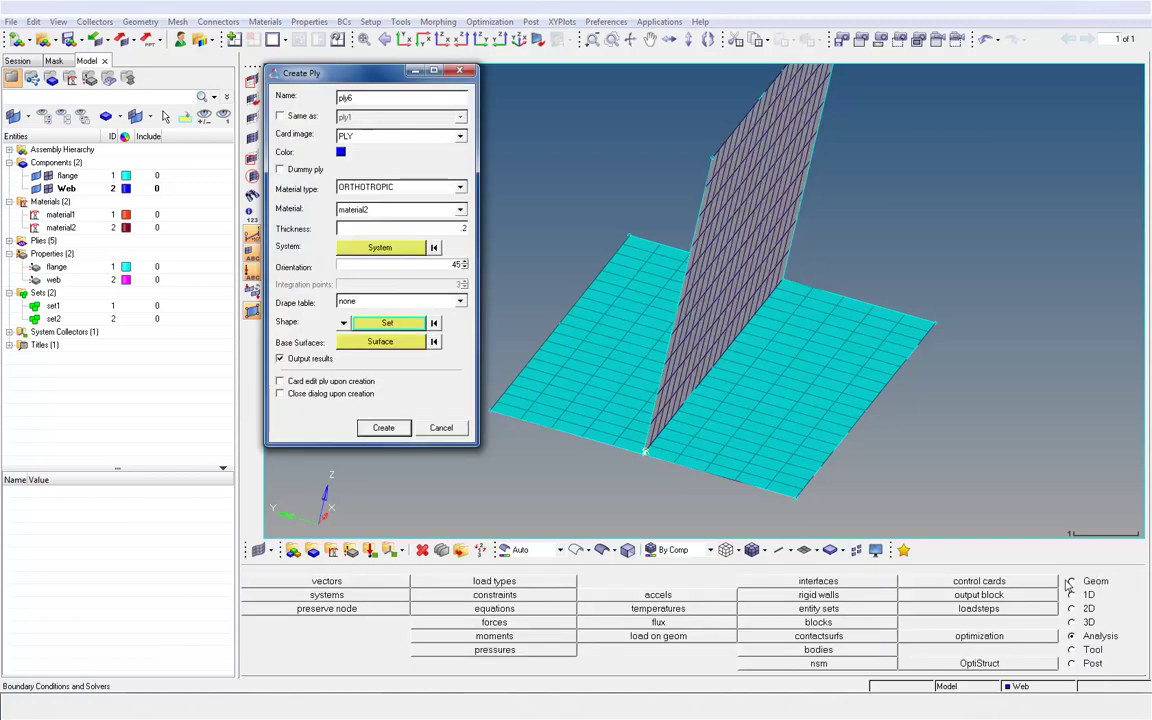
left_click(383, 429)
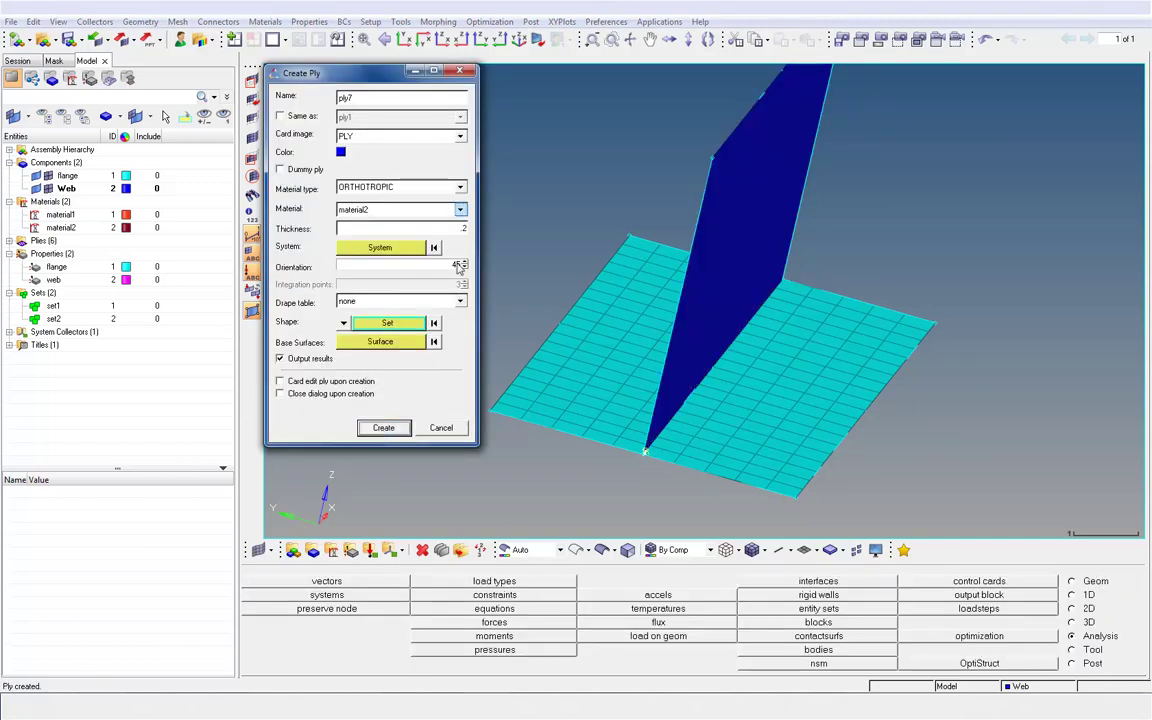
Create ply7 with material1, a -45-degree orientation and set2 as its shape
left_click(460, 209)
left_click(398, 221)
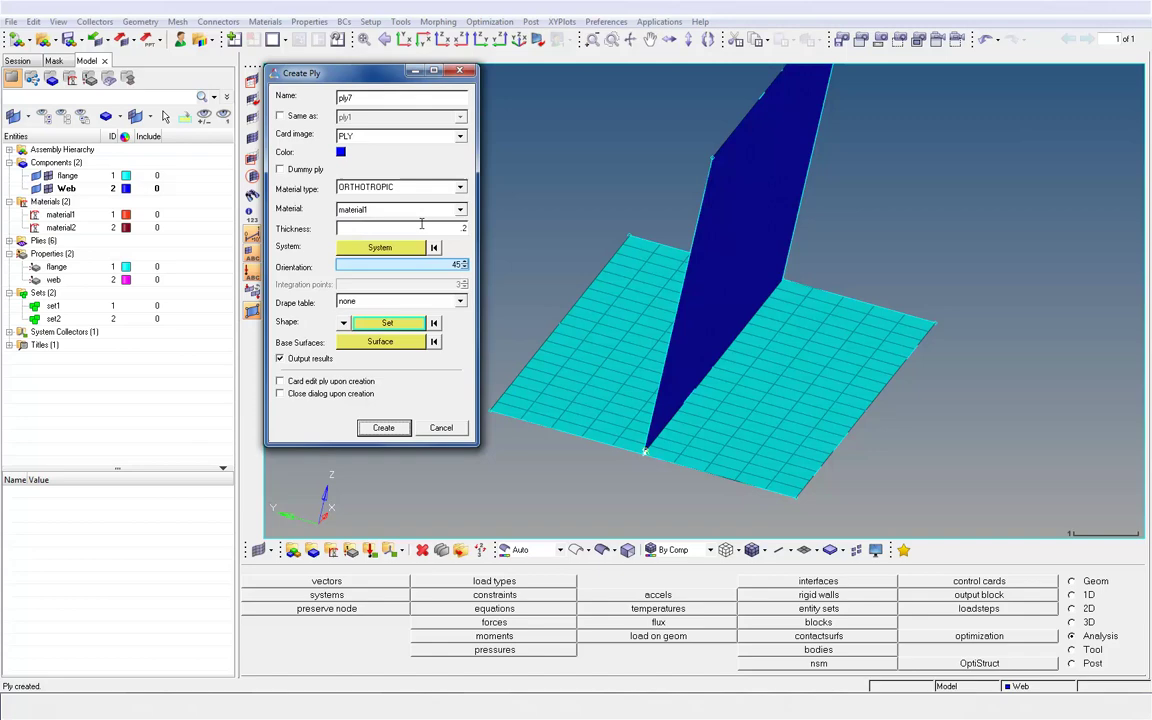
left_click(453, 264)
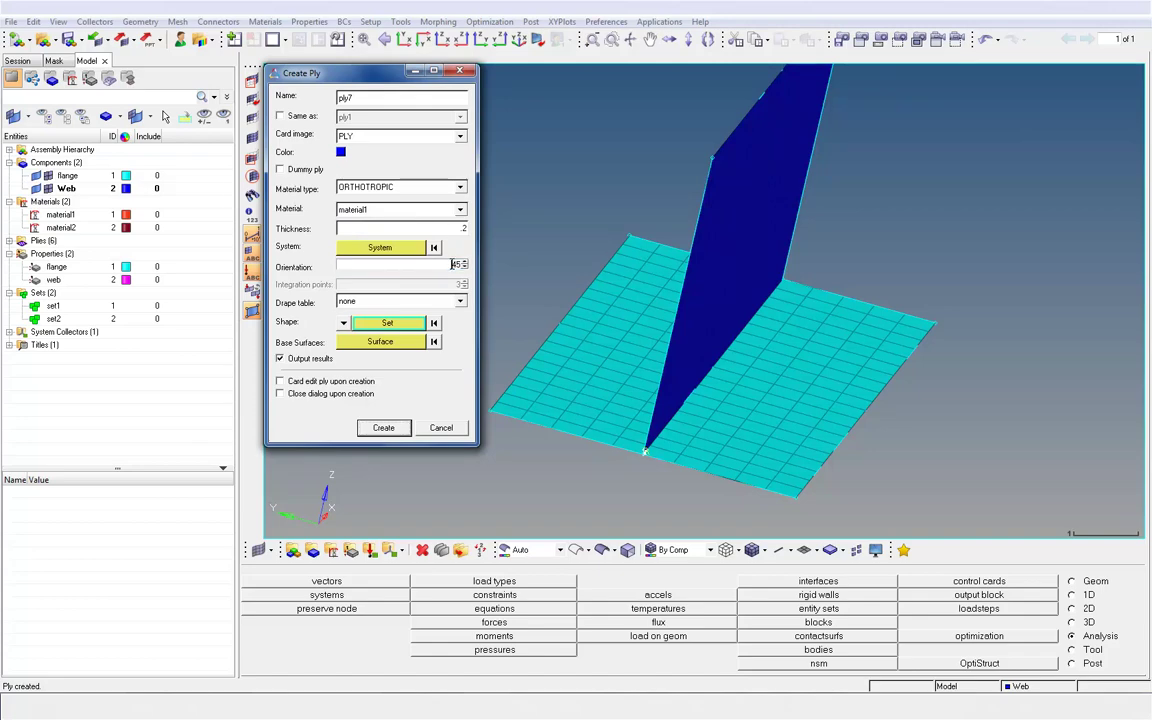
left_click(387, 322)
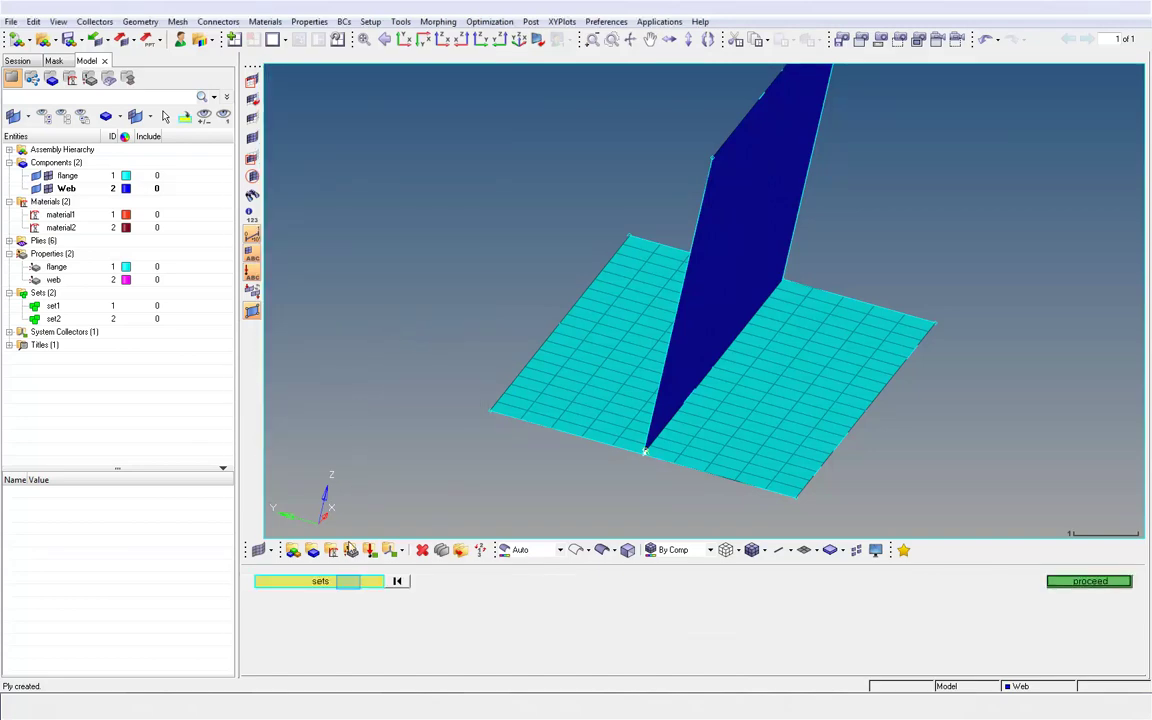
left_click(347, 581)
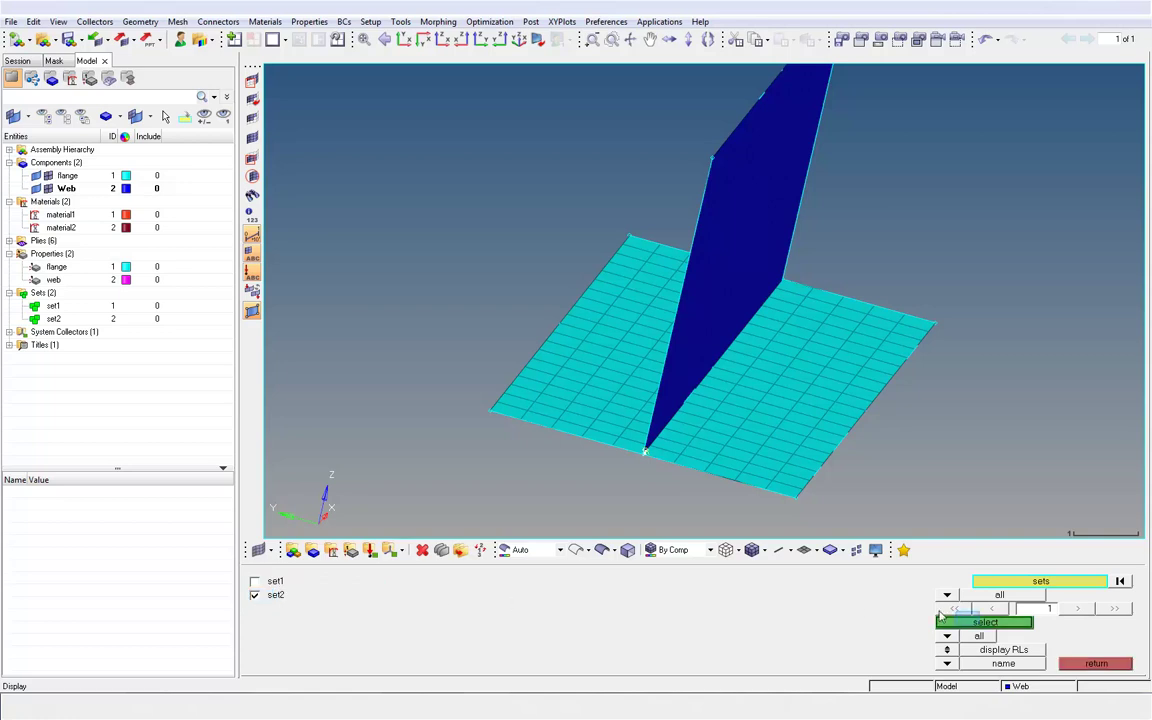
middle_click(941, 554)
middle_click(963, 527)
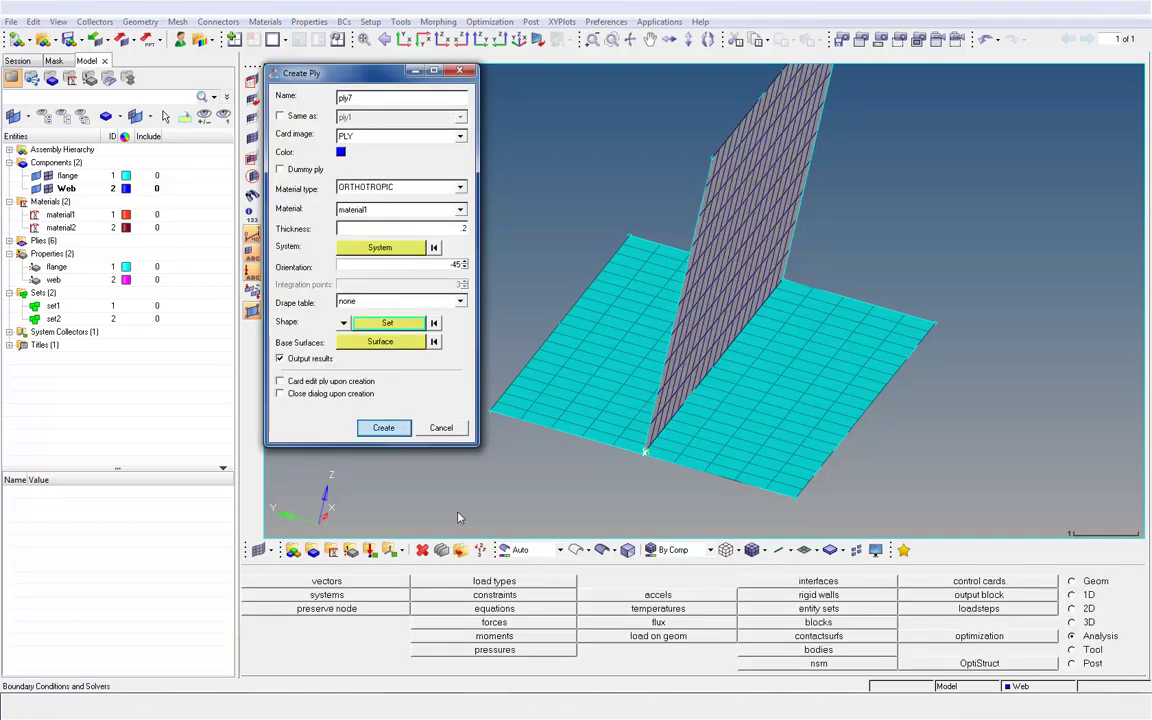
left_click(383, 428)
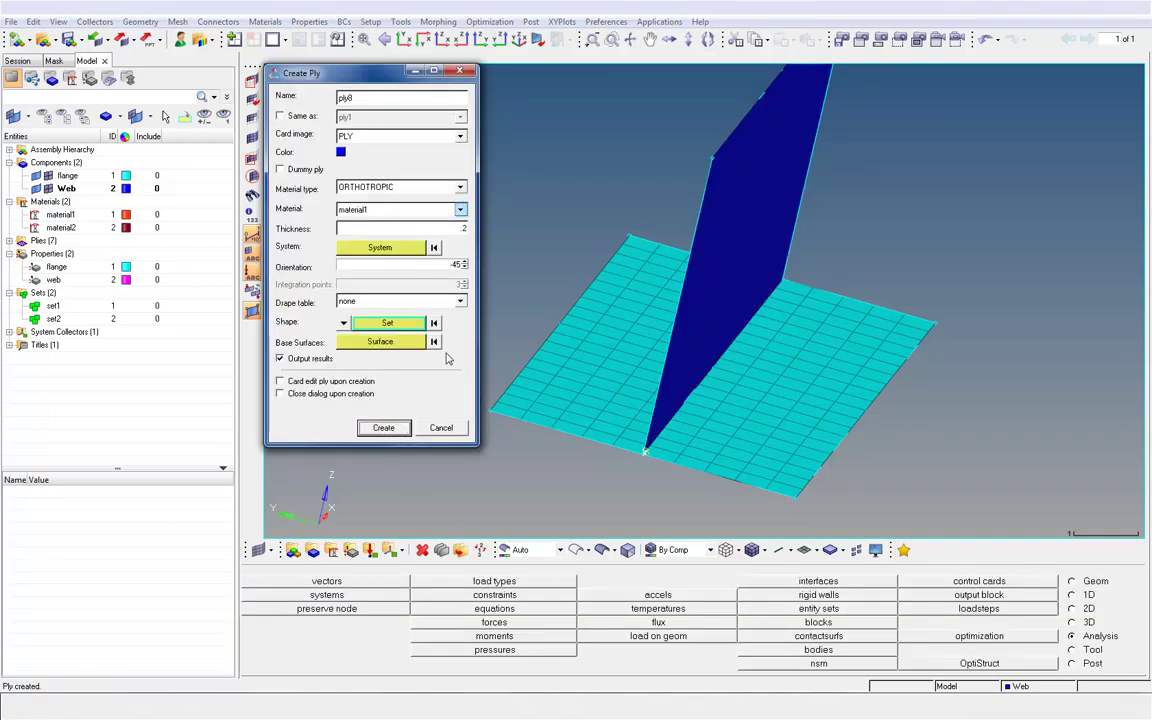
Create ply8 with material2, a 90-degree orientation and set2 as its shape, and close the ply creation dialog
left_click(460, 209)
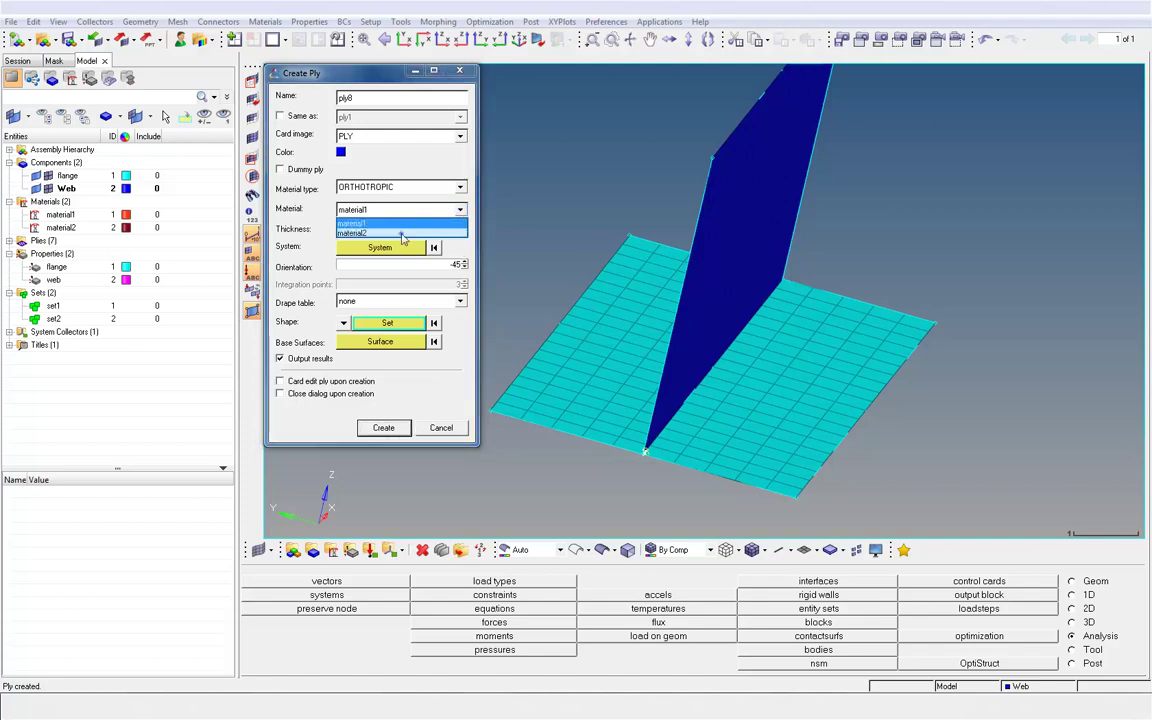
left_click(400, 230)
left_click_drag(450, 265, 464, 268)
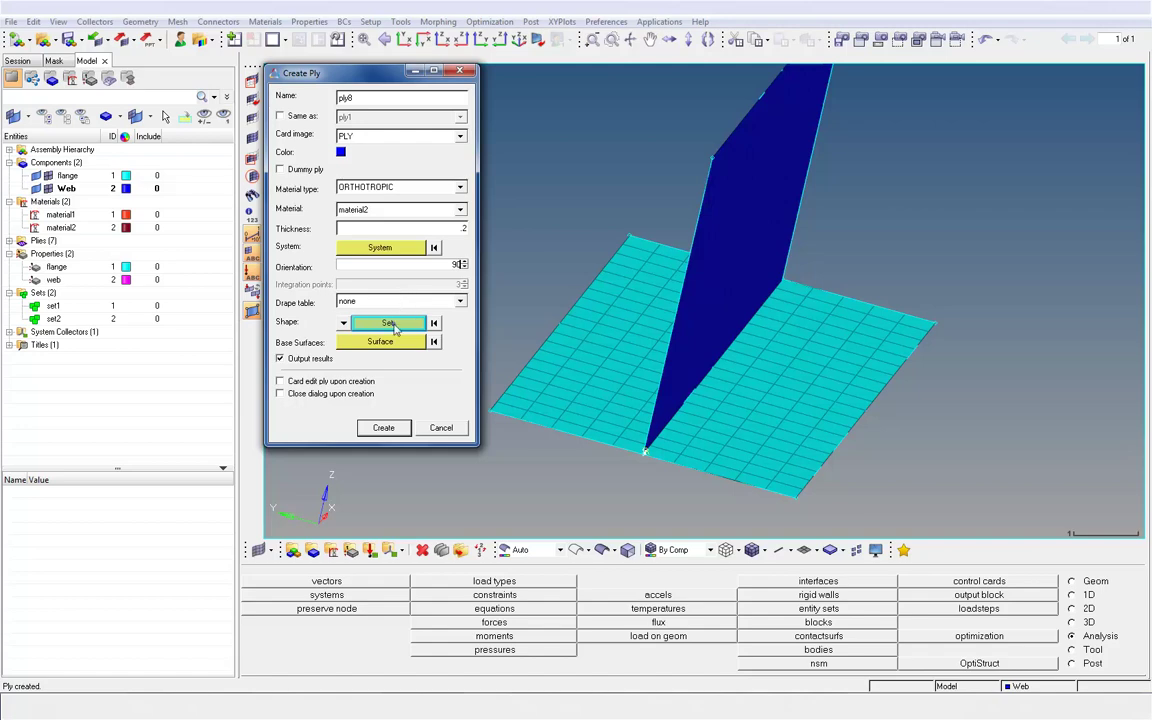
left_click(362, 322)
left_click(332, 582)
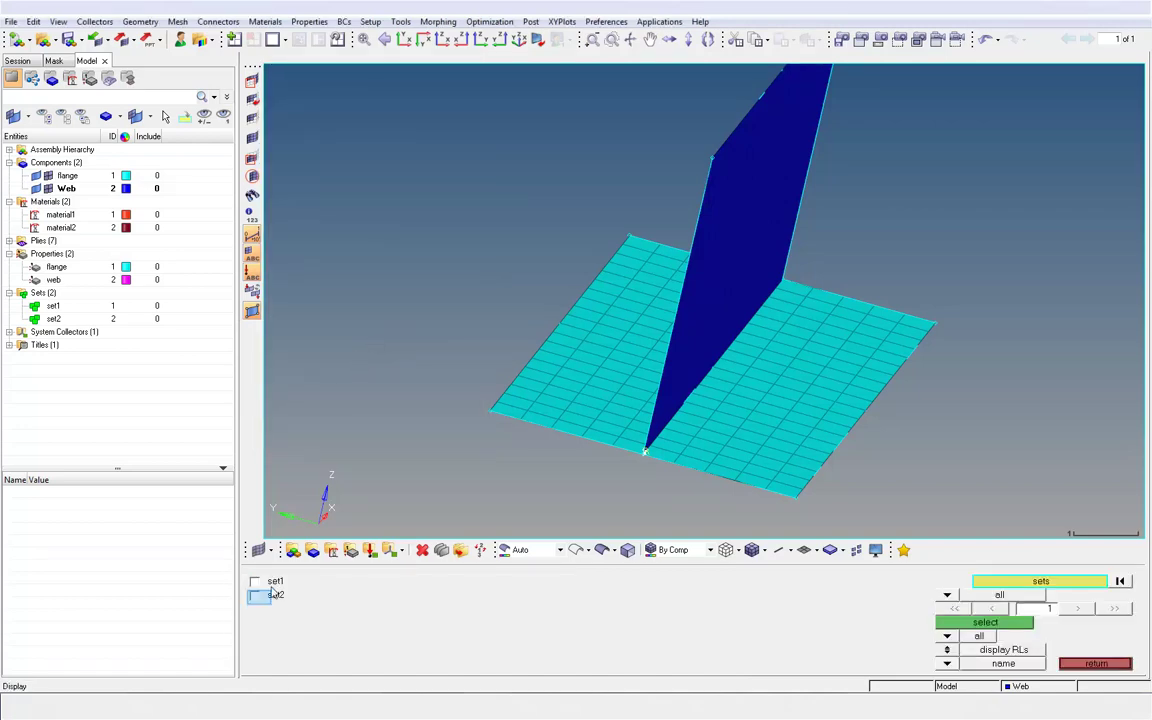
left_click(985, 621)
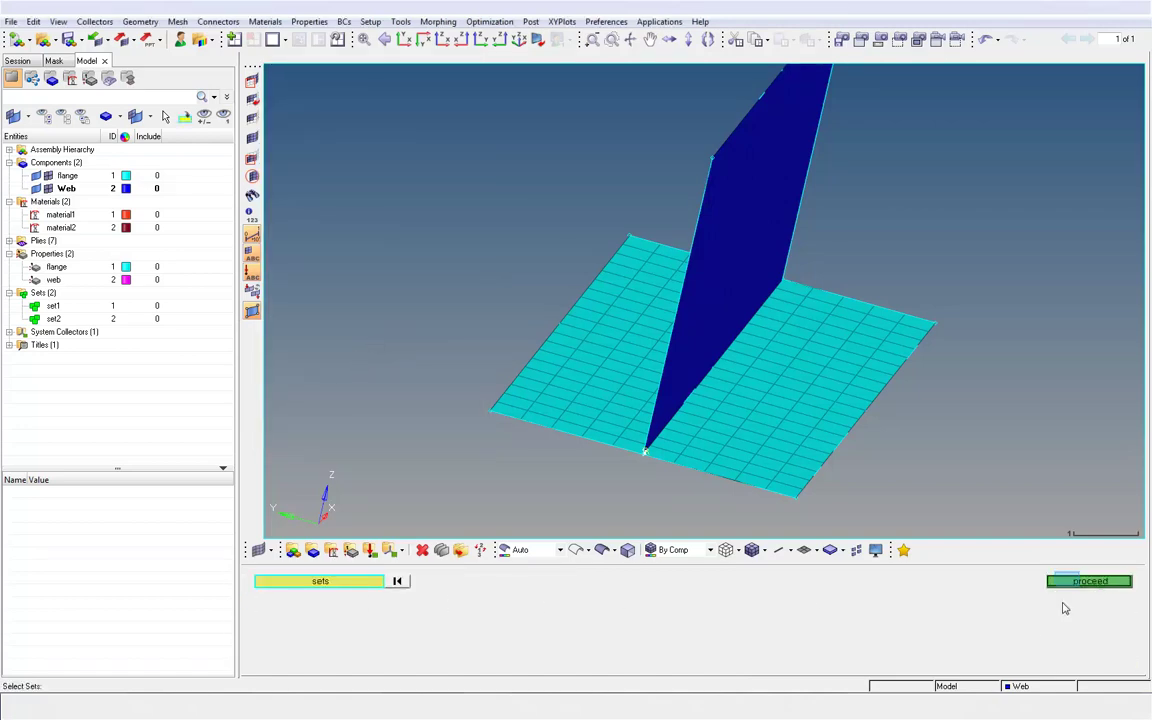
left_click(1068, 585)
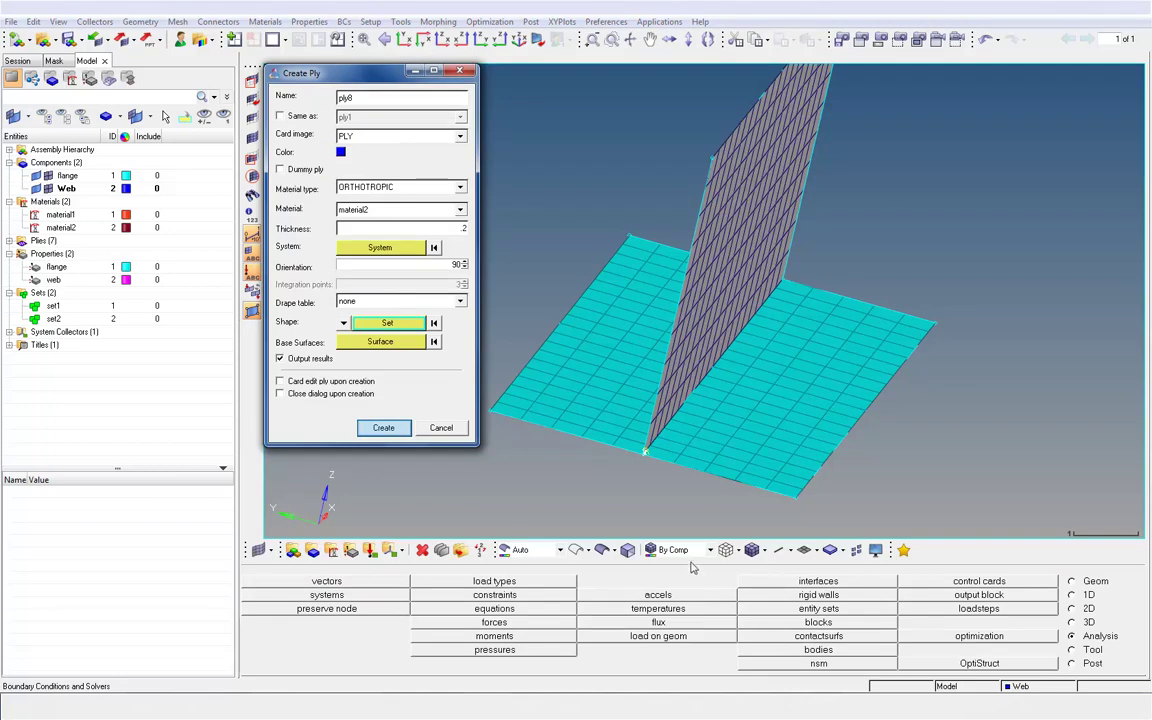
left_click(384, 428)
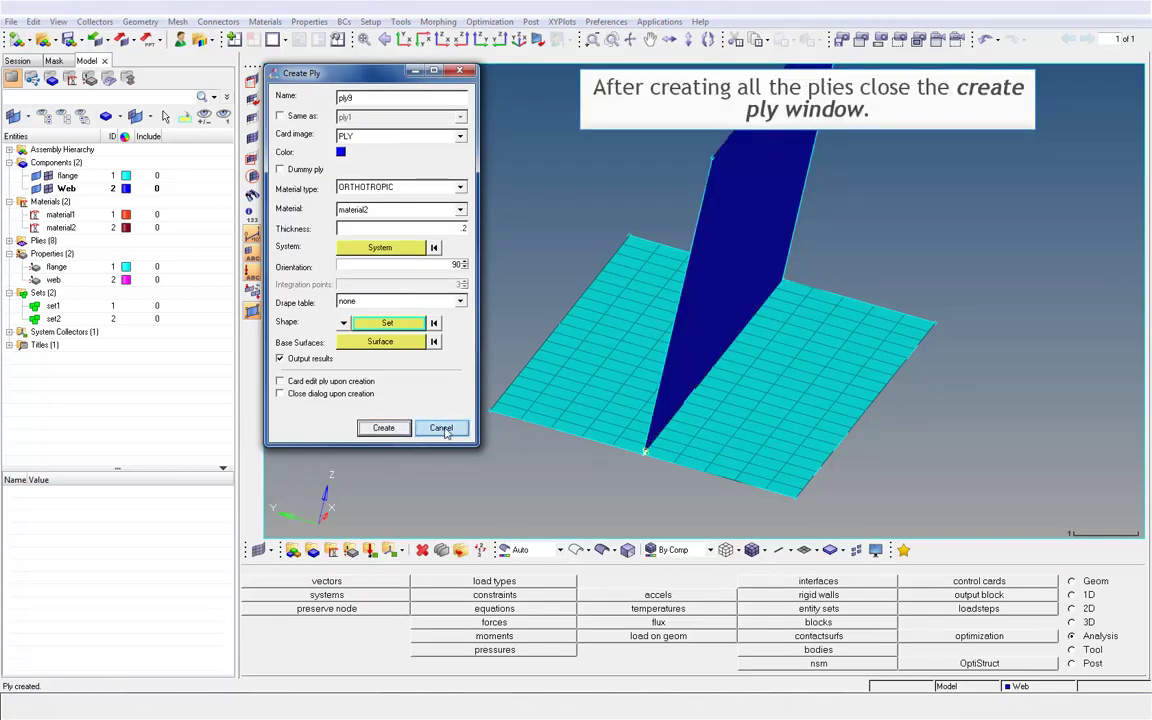
left_click(441, 428)
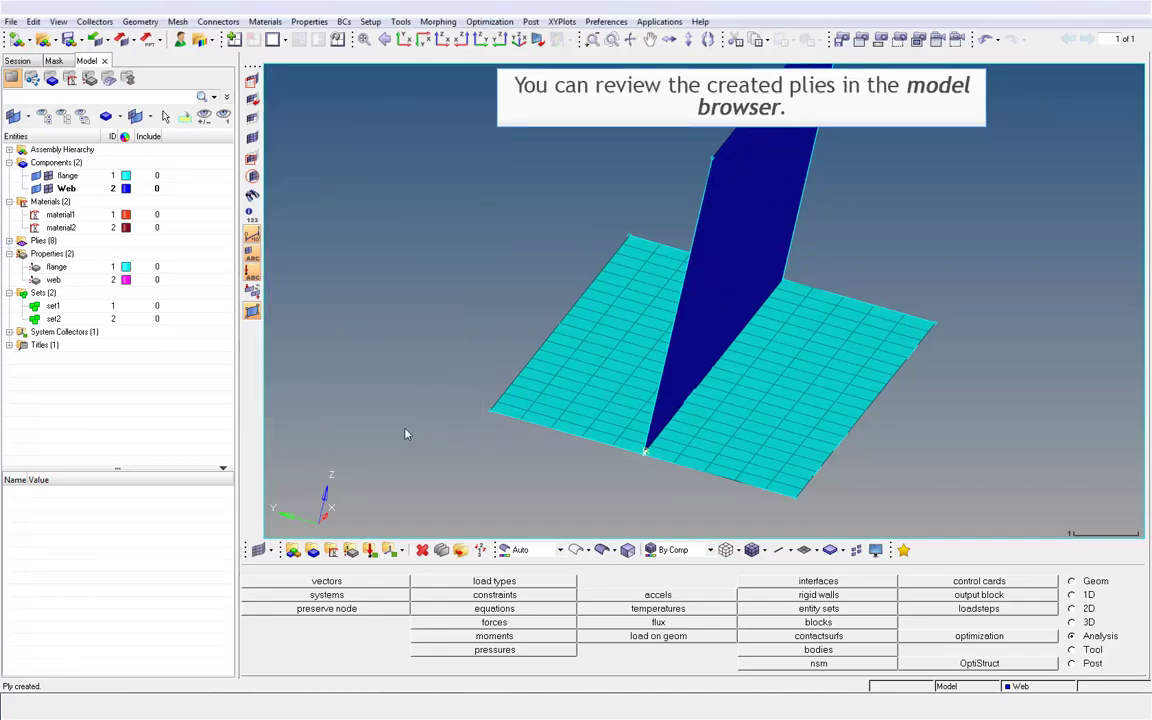
Select ply1 through ply8 in the model browser and assign a different color to each ply
left_click(10, 241)
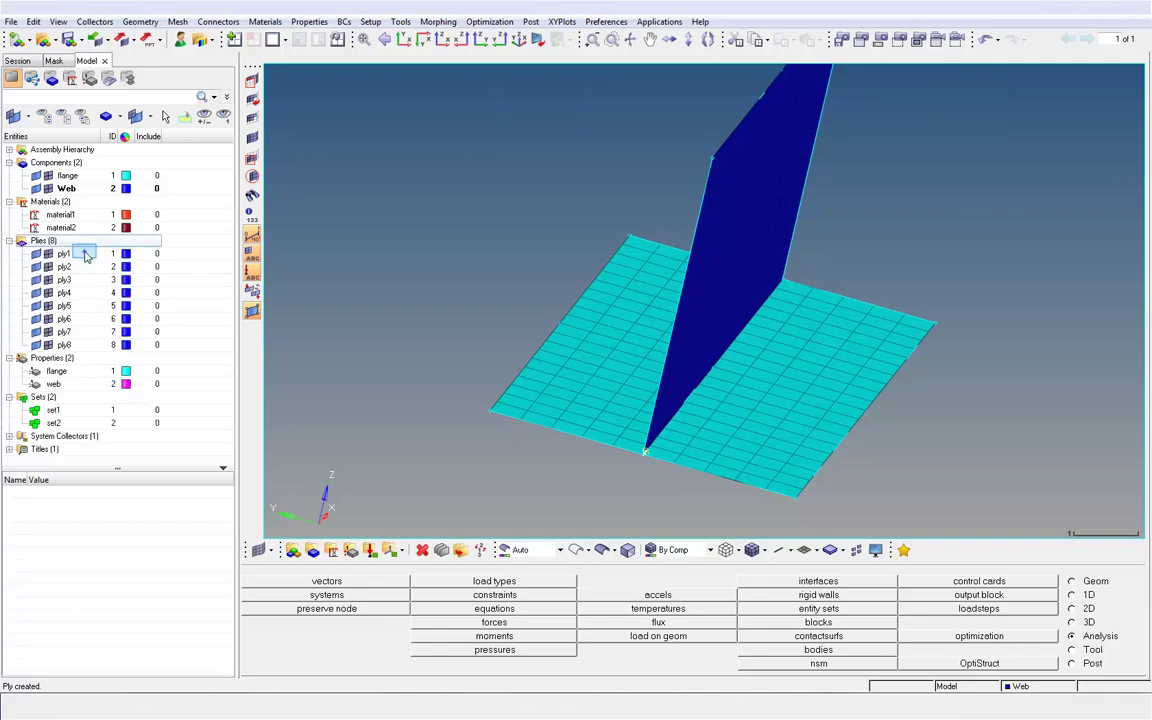
left_click(64, 254)
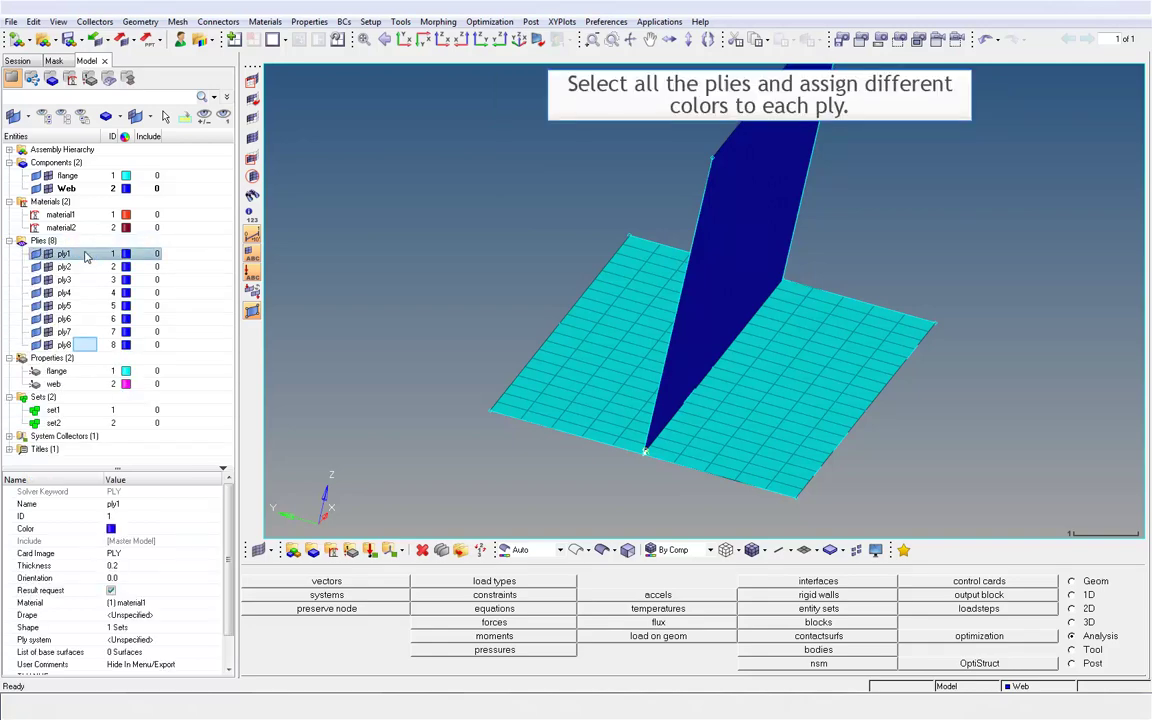
left_click_drag(85, 256, 110, 348)
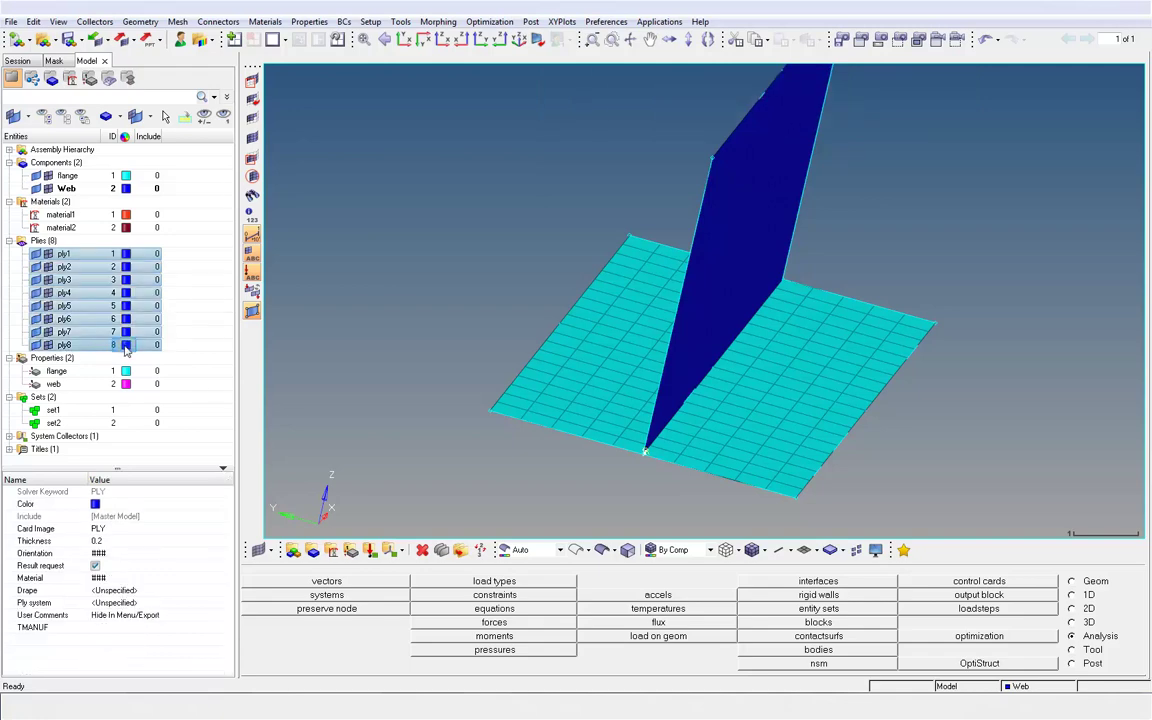
left_click(125, 344)
left_click(124, 352)
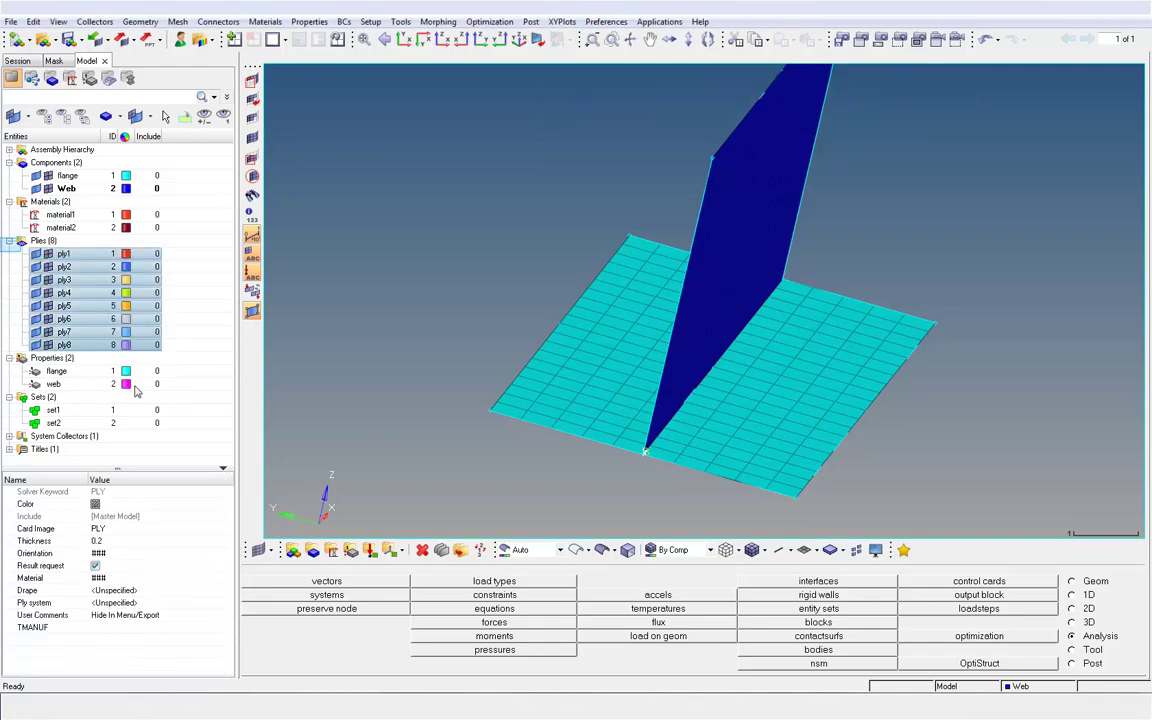
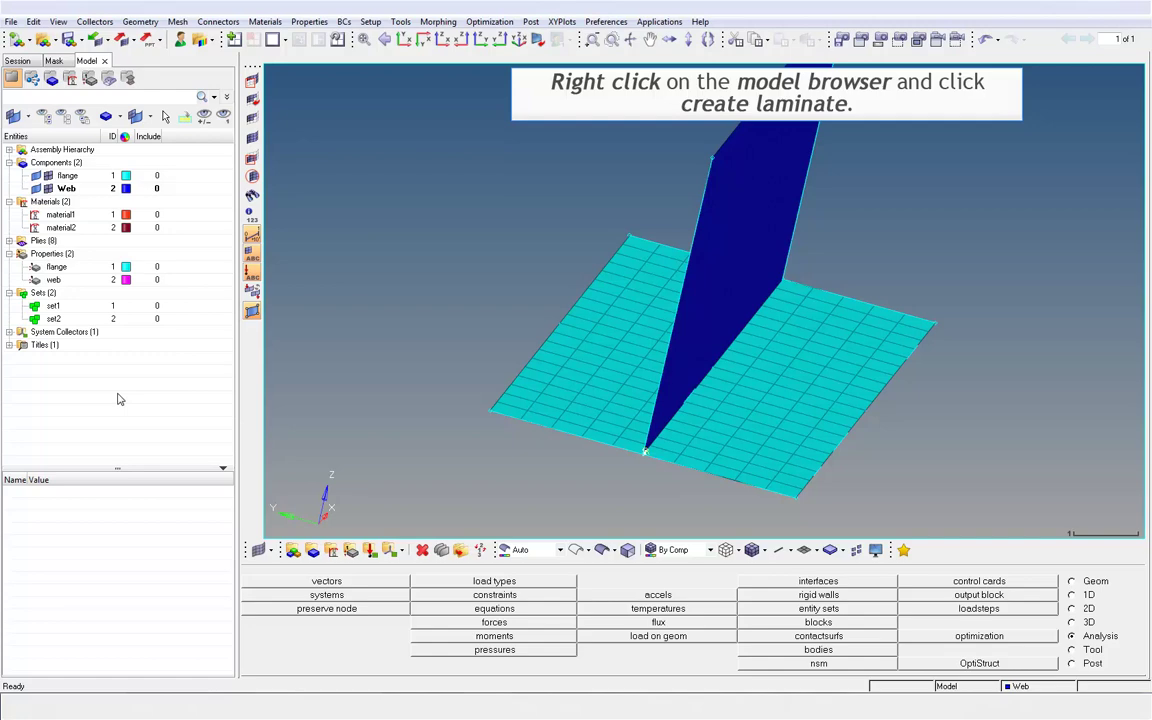
Start a new laminate of type Ply laminate named flange, with card image STACK and laminate option Total
right_click(118, 399)
mouse_move(146, 401)
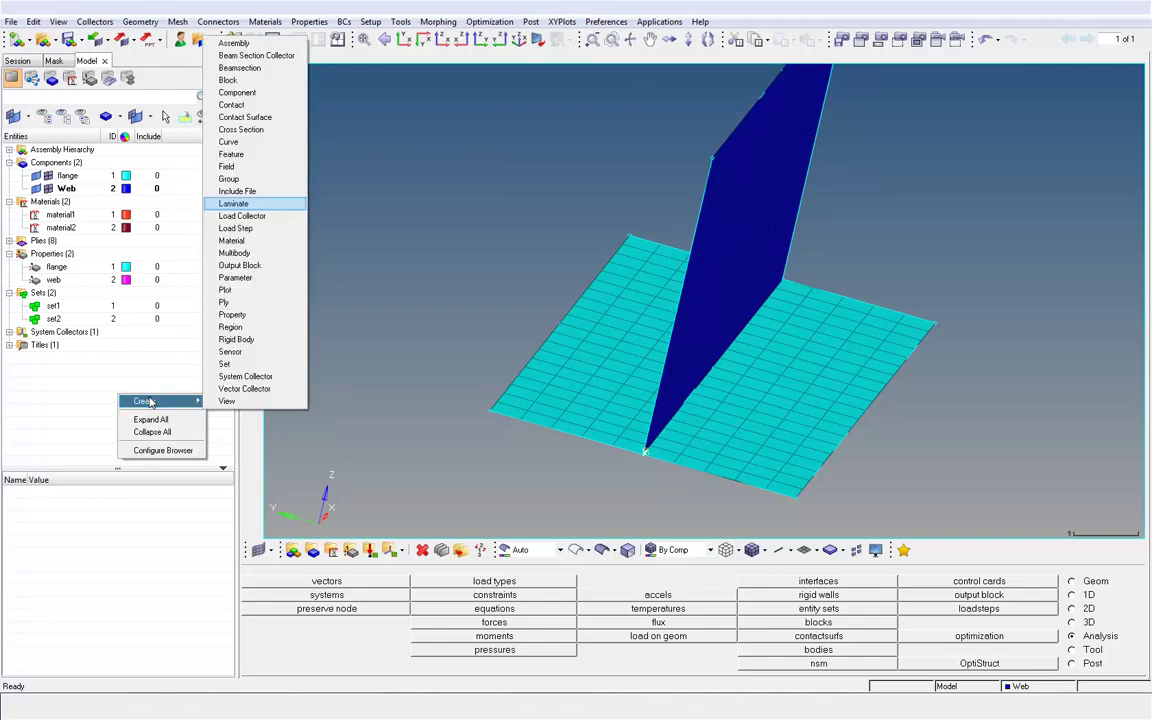
left_click(240, 204)
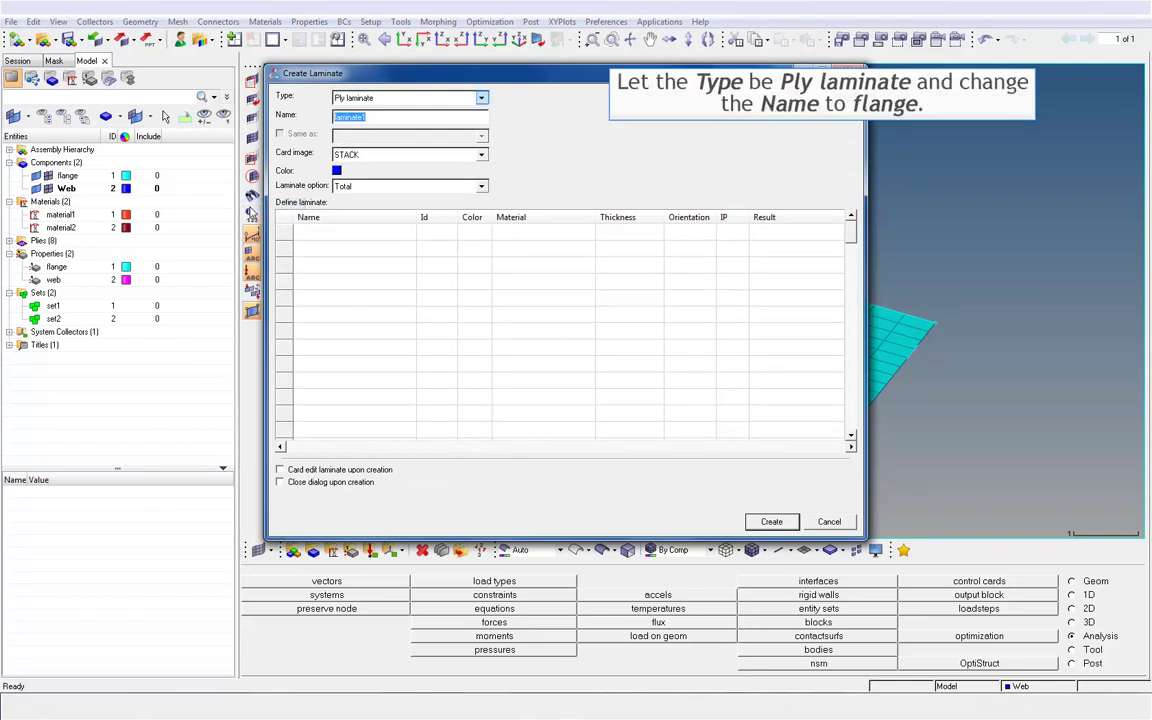
left_click(481, 98)
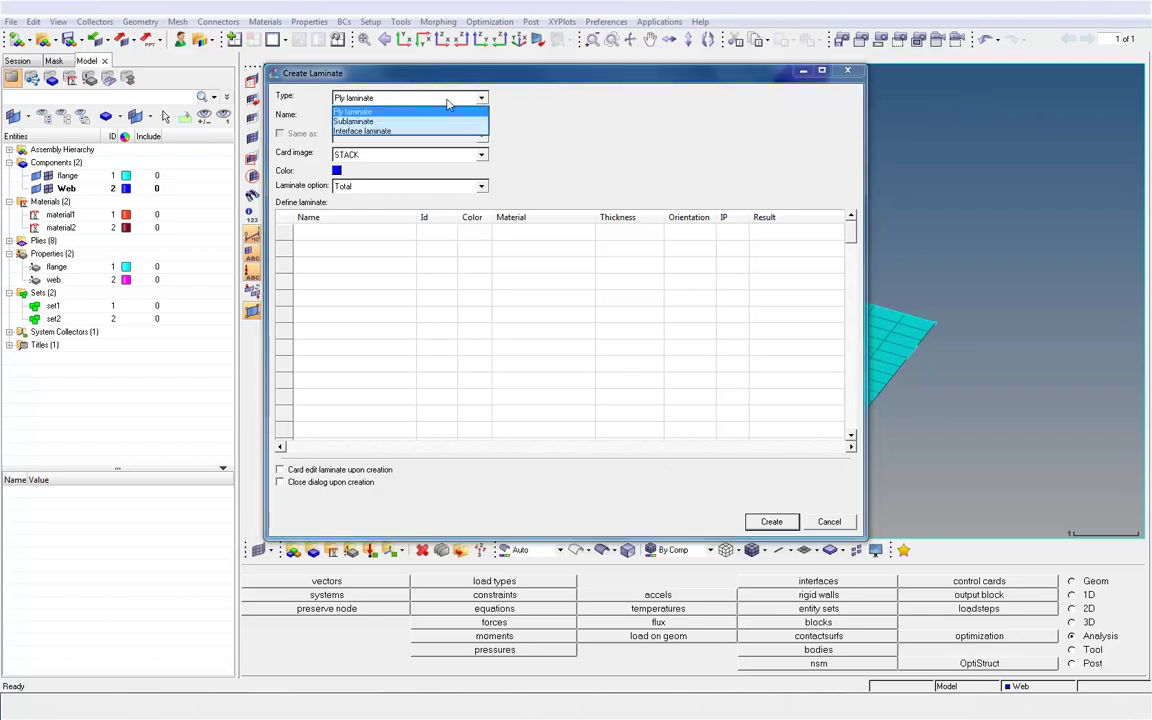
left_click(378, 116)
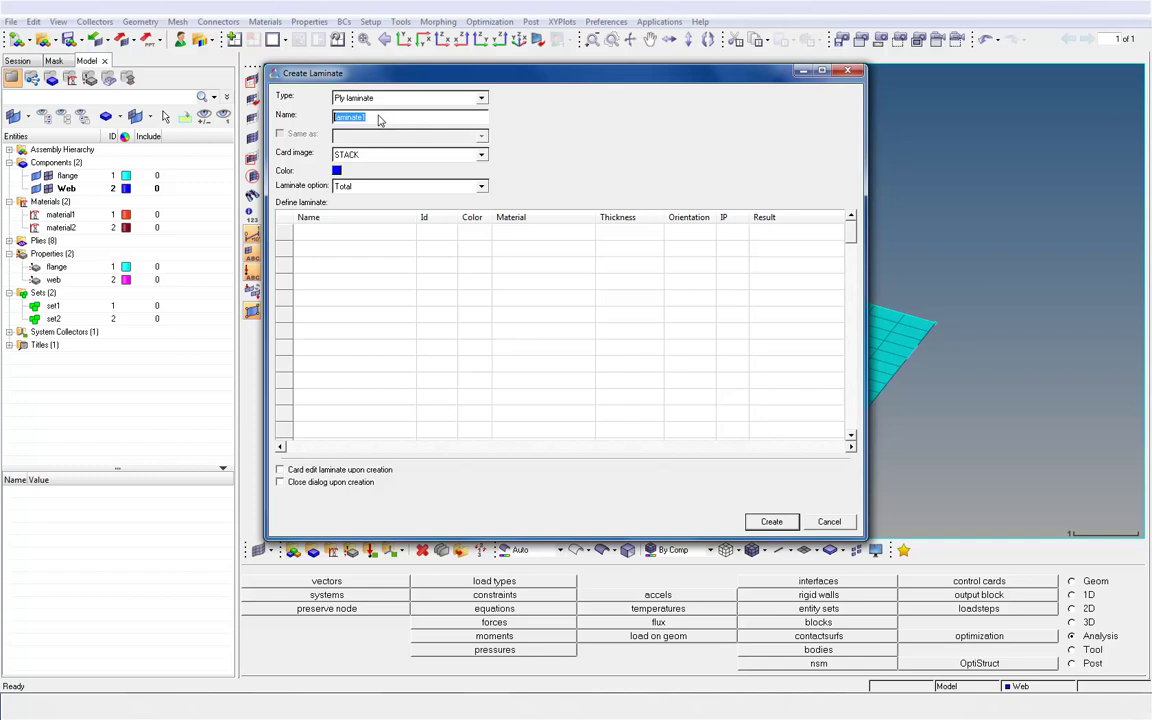
key("BackSpace")
type("flange")
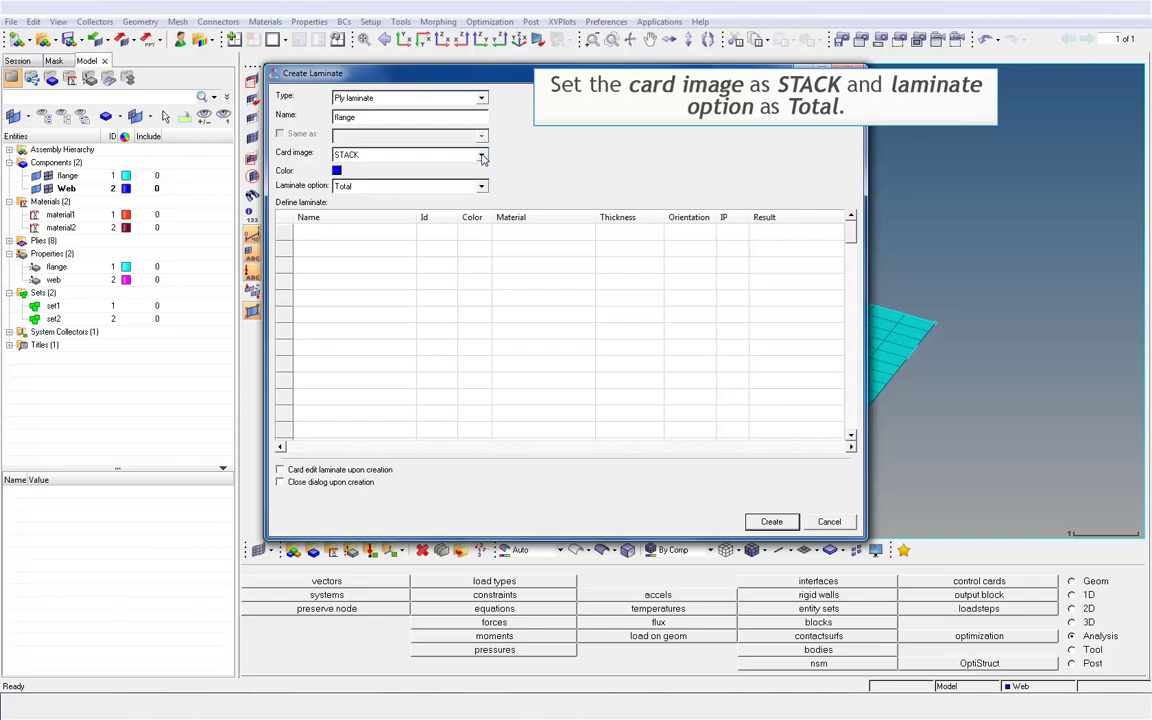
left_click(482, 158)
left_click(442, 168)
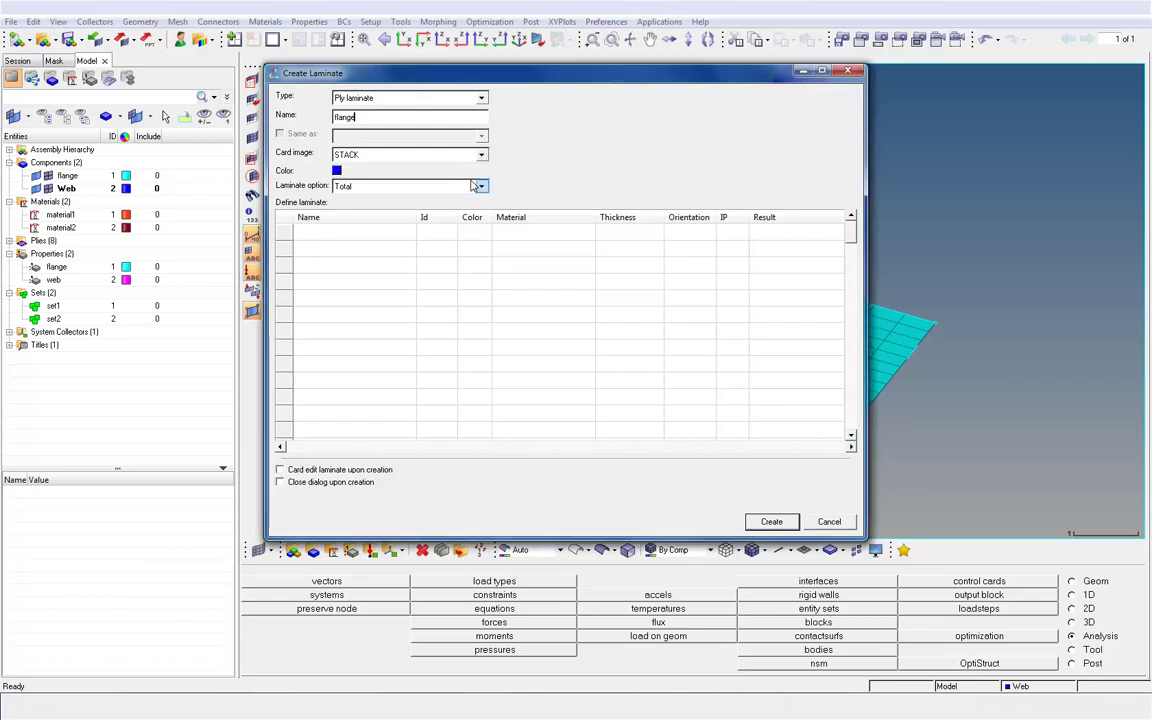
left_click(476, 186)
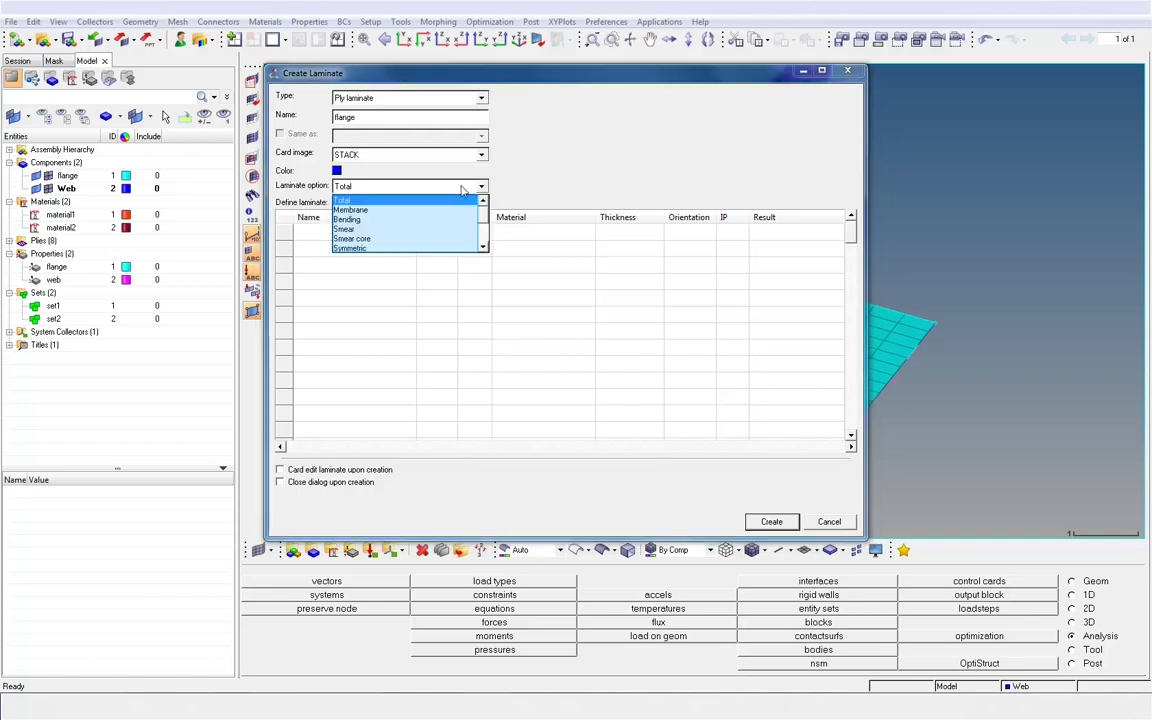
left_click(378, 201)
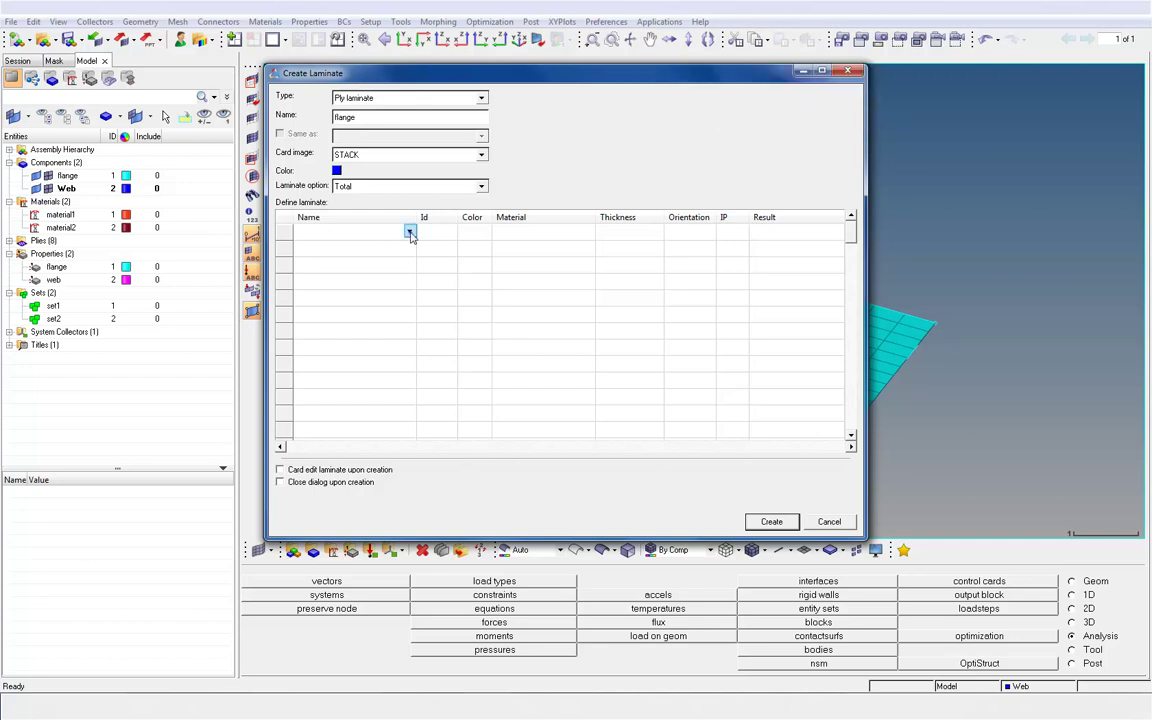
Stack ply1, ply2, ply3 and ply4 in that order in the flange laminate and create it
left_click(400, 232)
left_click(360, 246)
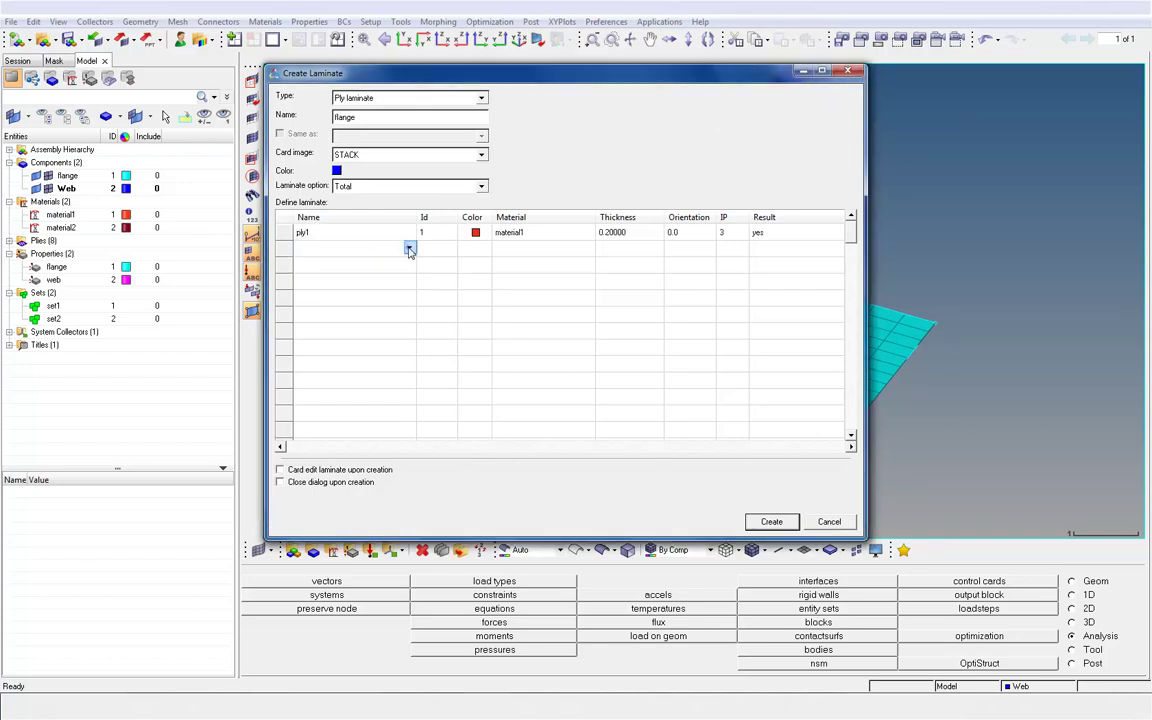
left_click(390, 252)
left_click(350, 265)
left_click(410, 265)
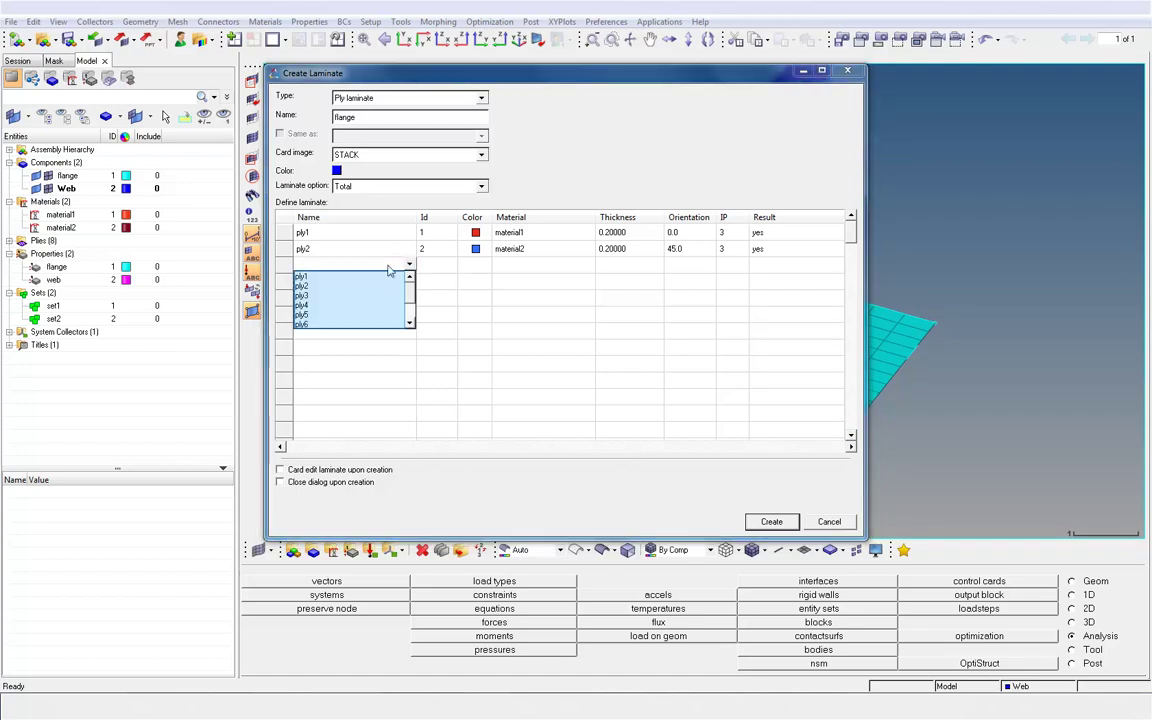
left_click(327, 296)
left_click(409, 283)
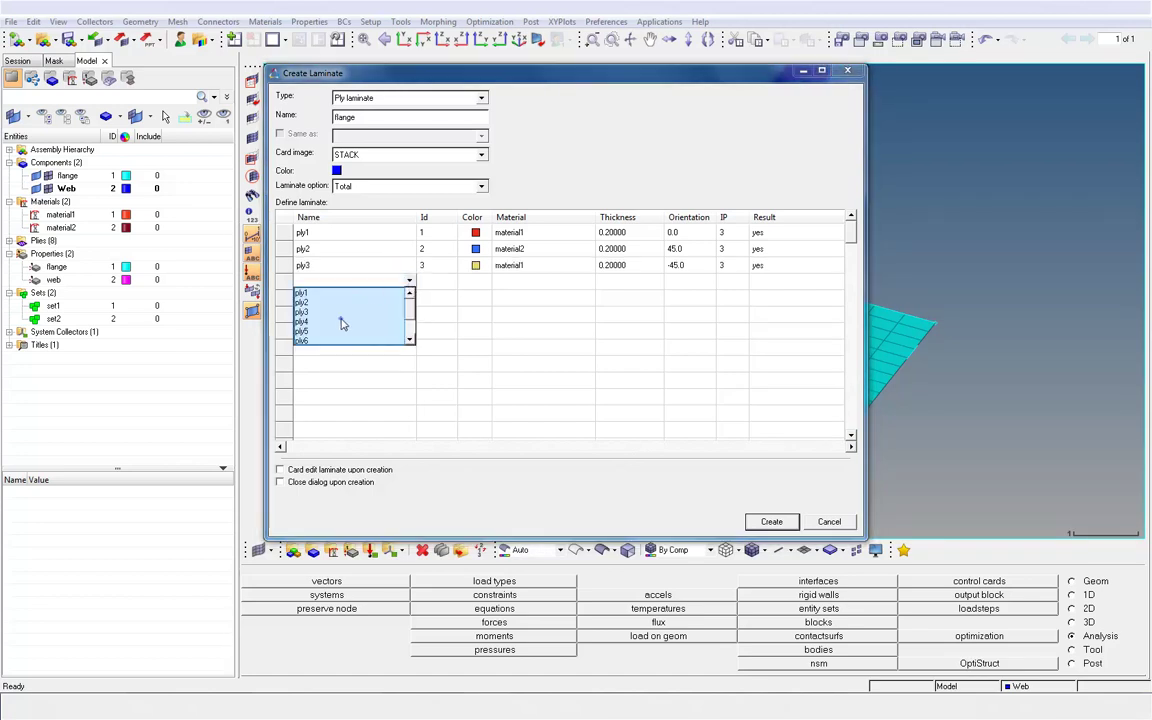
left_click(340, 322)
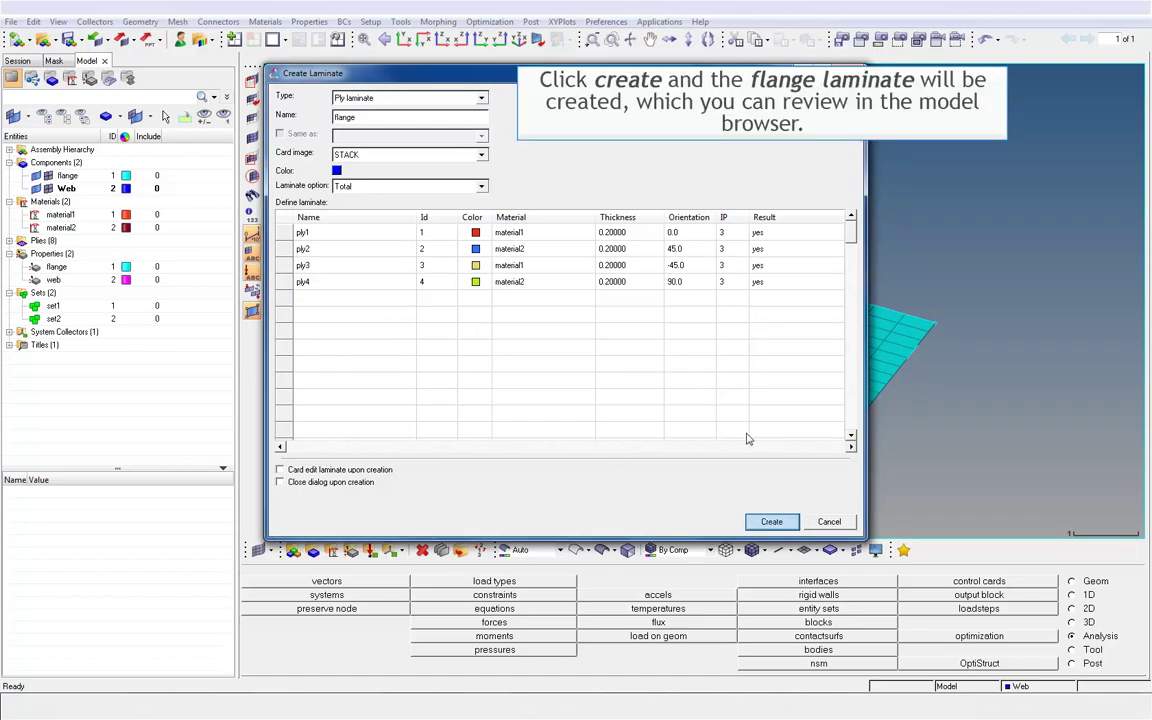
left_click(772, 522)
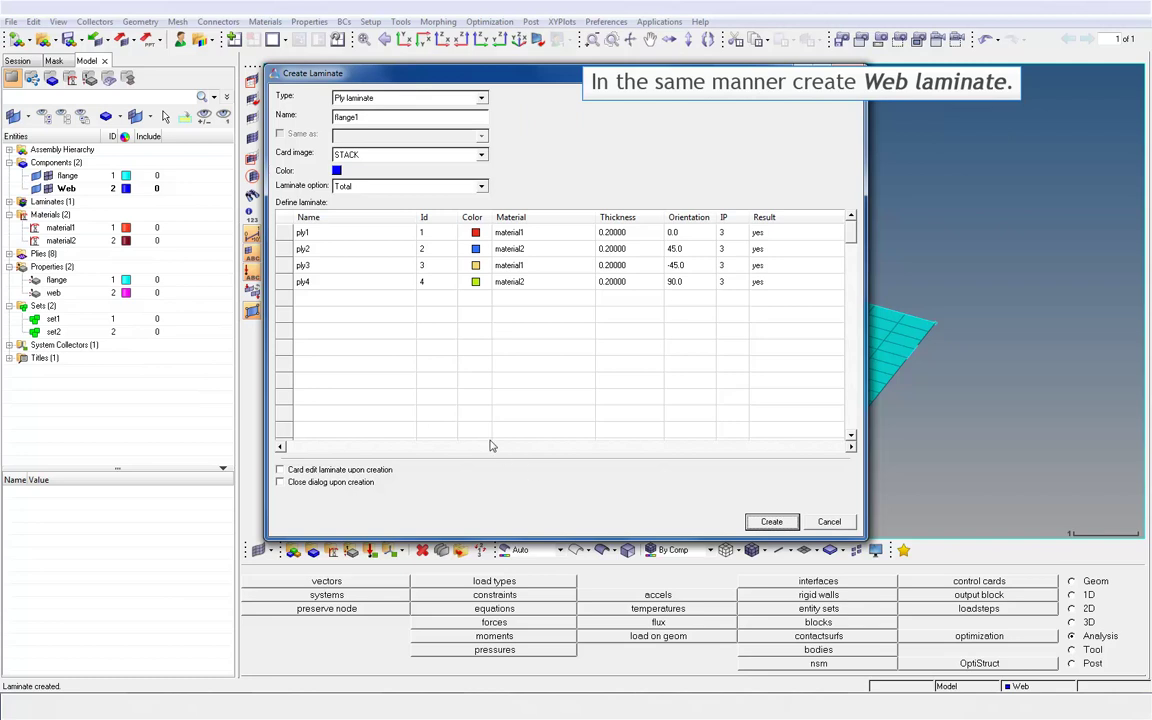
Create a second STACK laminate named web with ply5, ply6, ply7 and ply8 stacked in that order, and close the laminate dialog
double_click(369, 119)
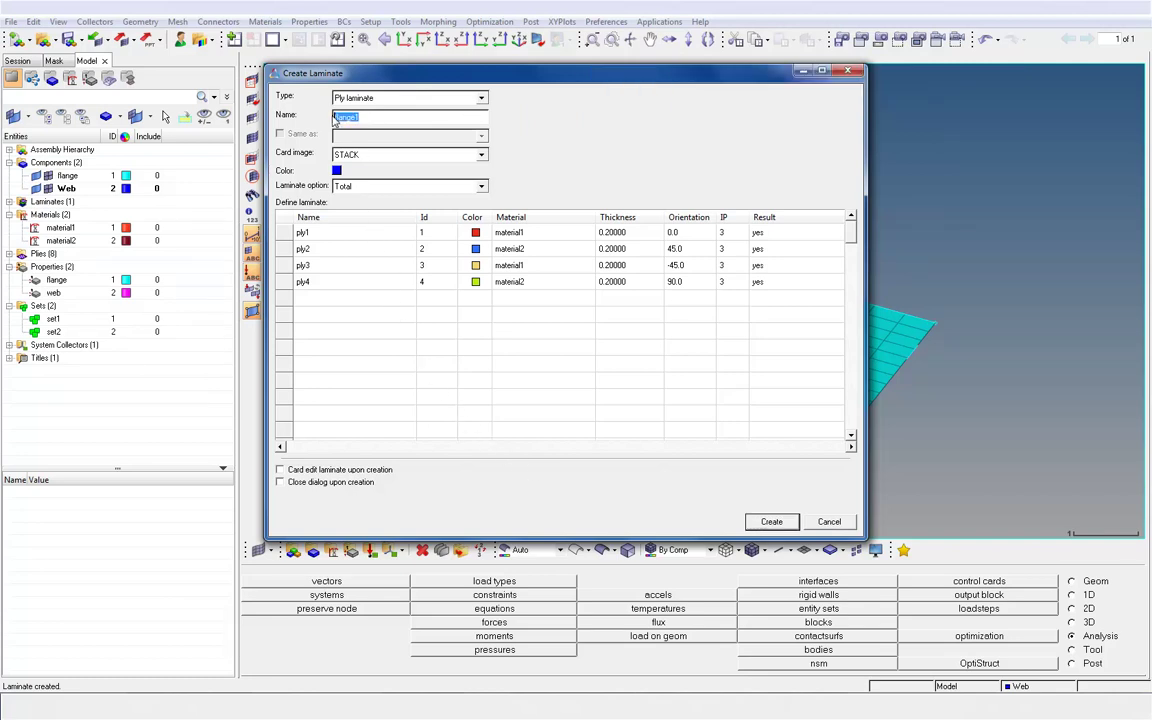
type("web")
left_click(407, 232)
left_click(329, 281)
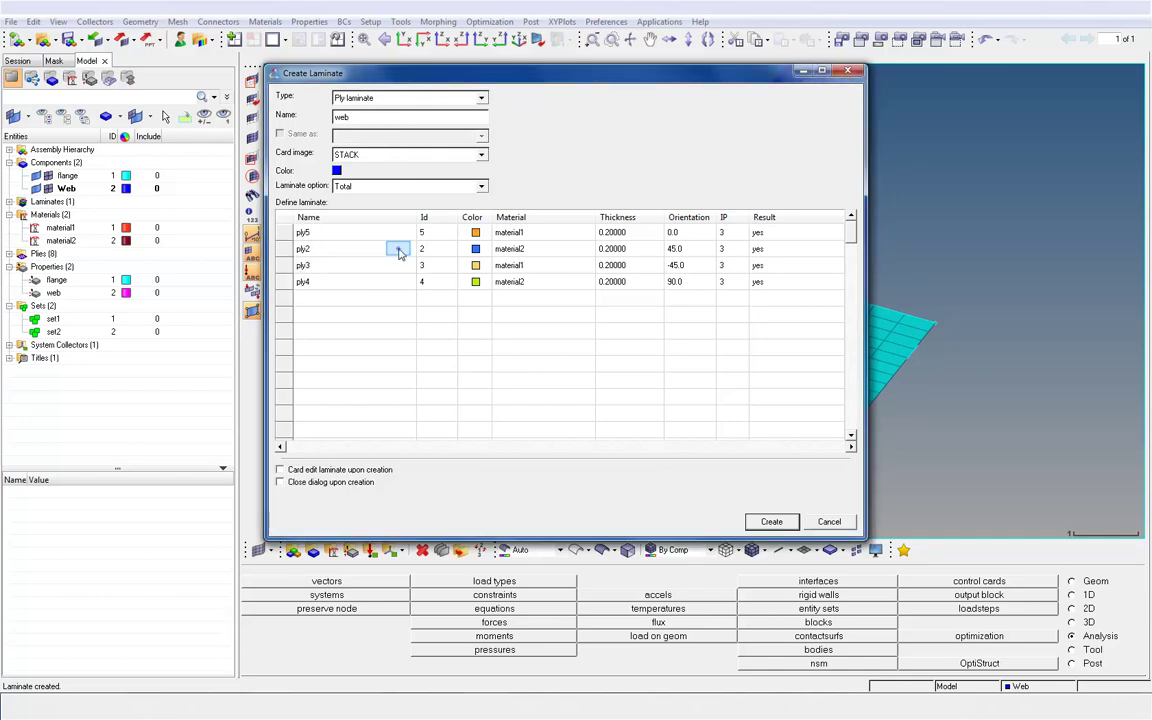
left_click(409, 250)
left_click(334, 306)
left_click(409, 265)
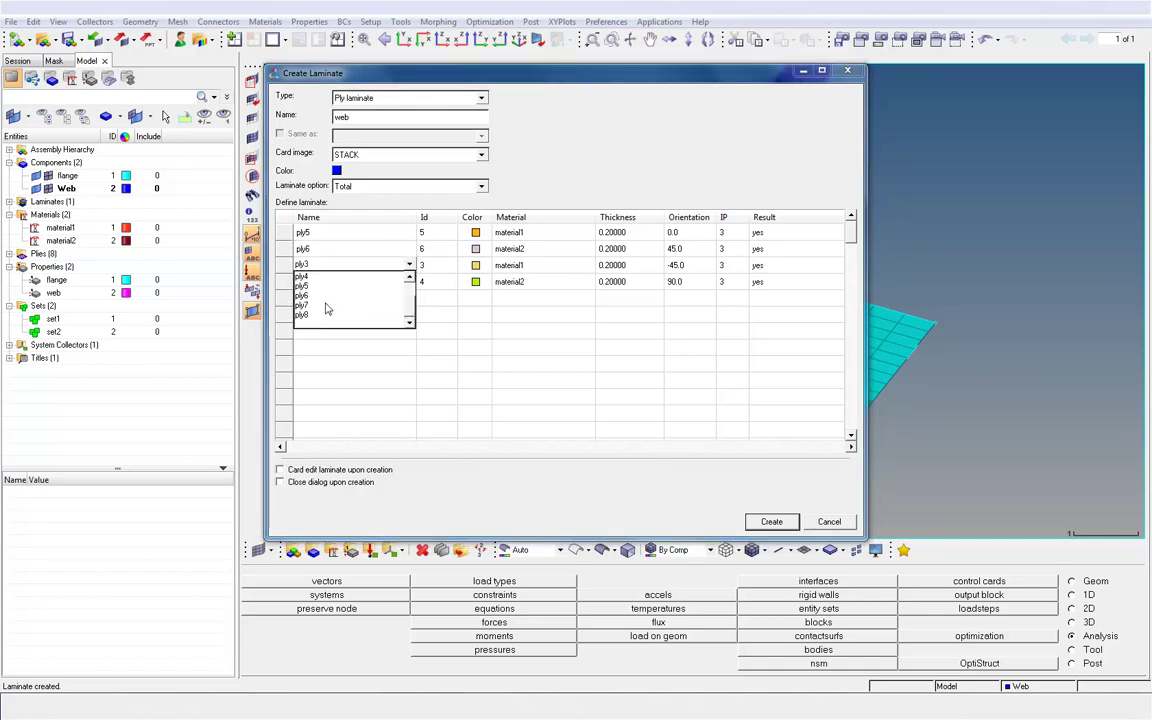
left_click(298, 278)
left_click(409, 283)
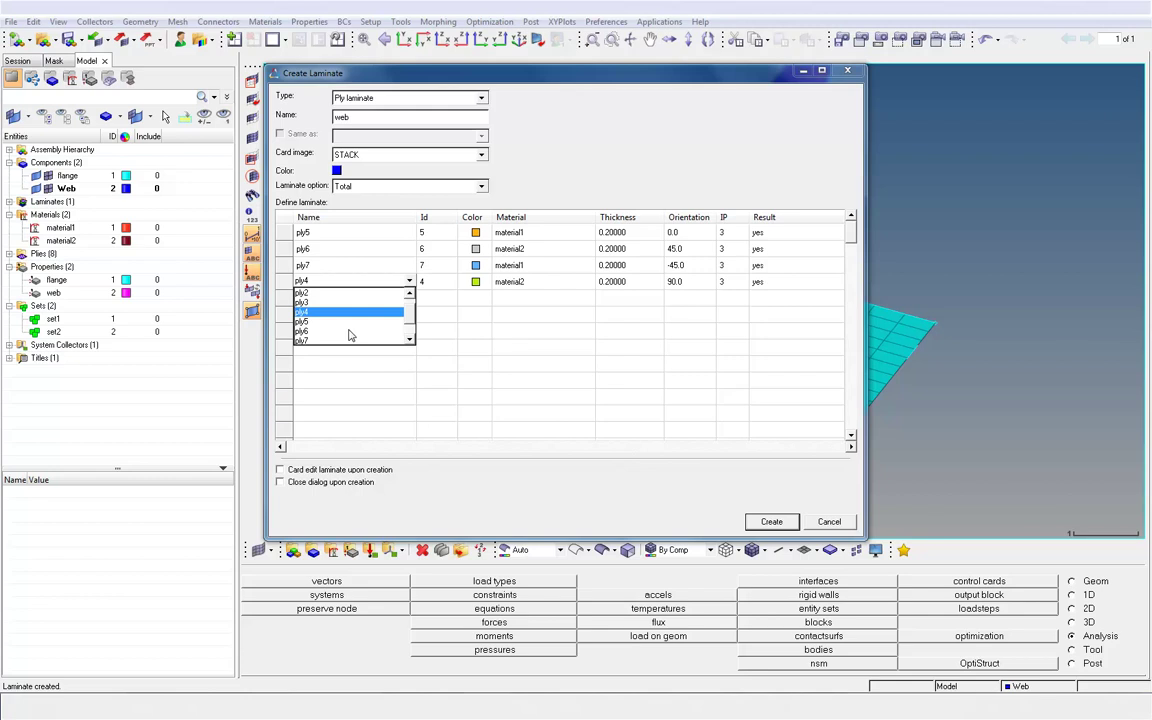
left_click(331, 331)
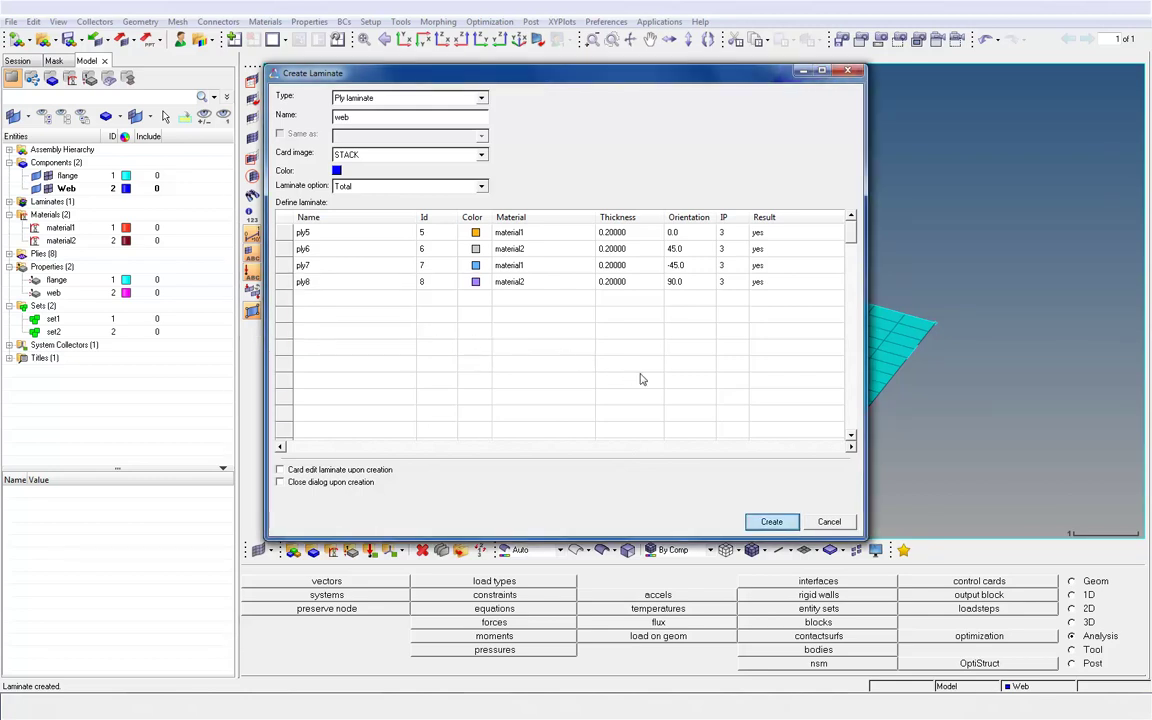
left_click(766, 521)
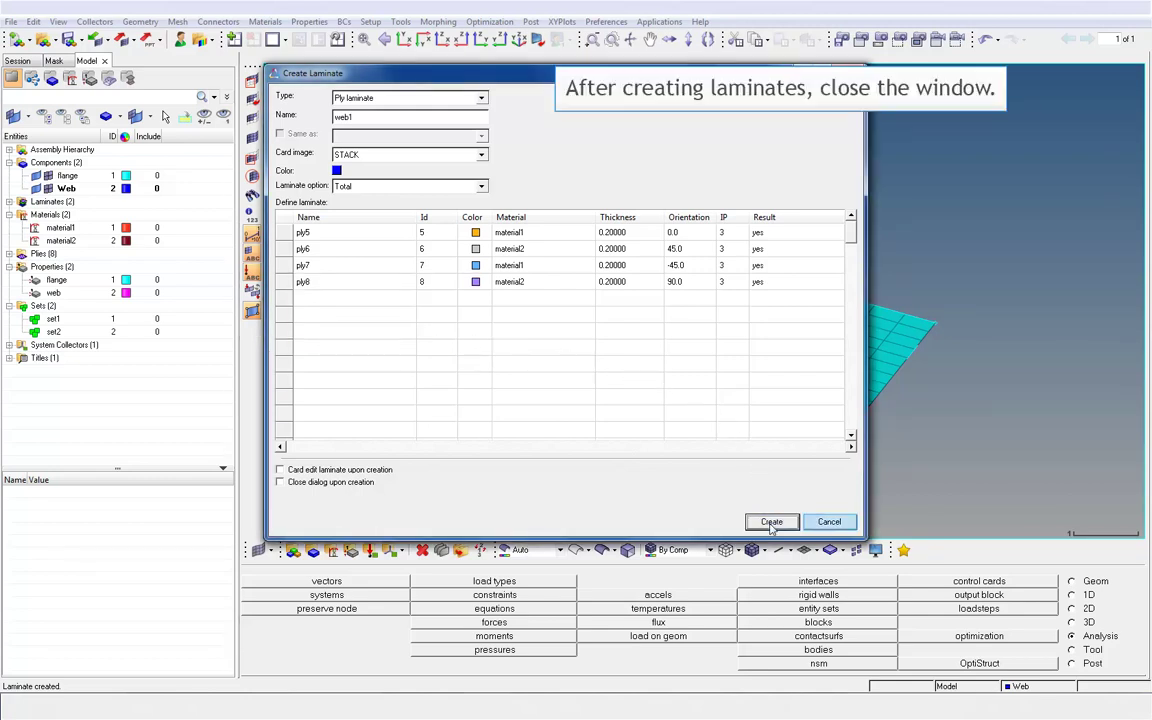
left_click(829, 522)
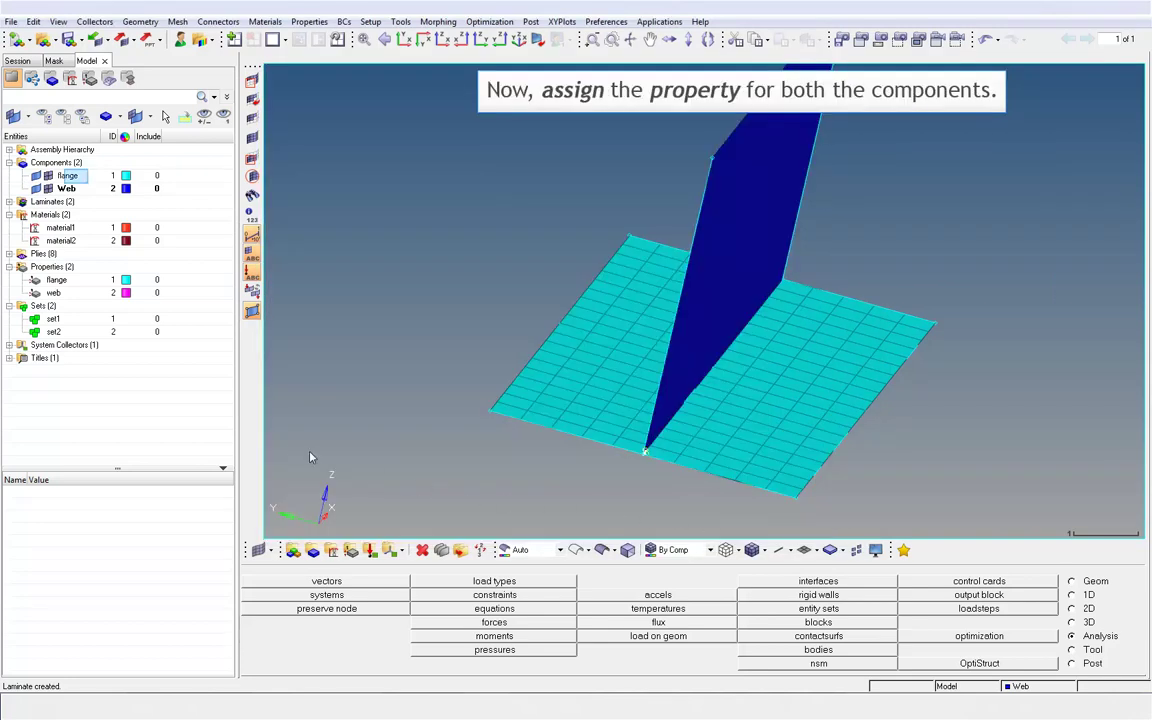
Assign the flange property to the flange component
left_click(70, 176)
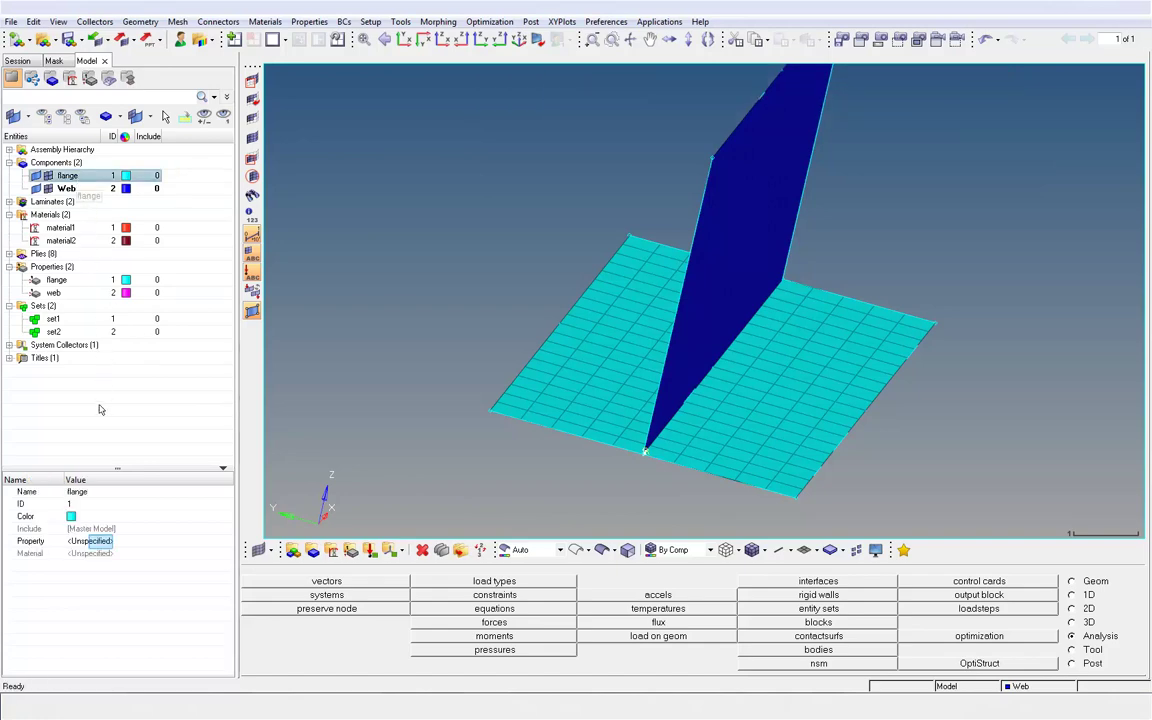
left_click(101, 541)
left_click(101, 541)
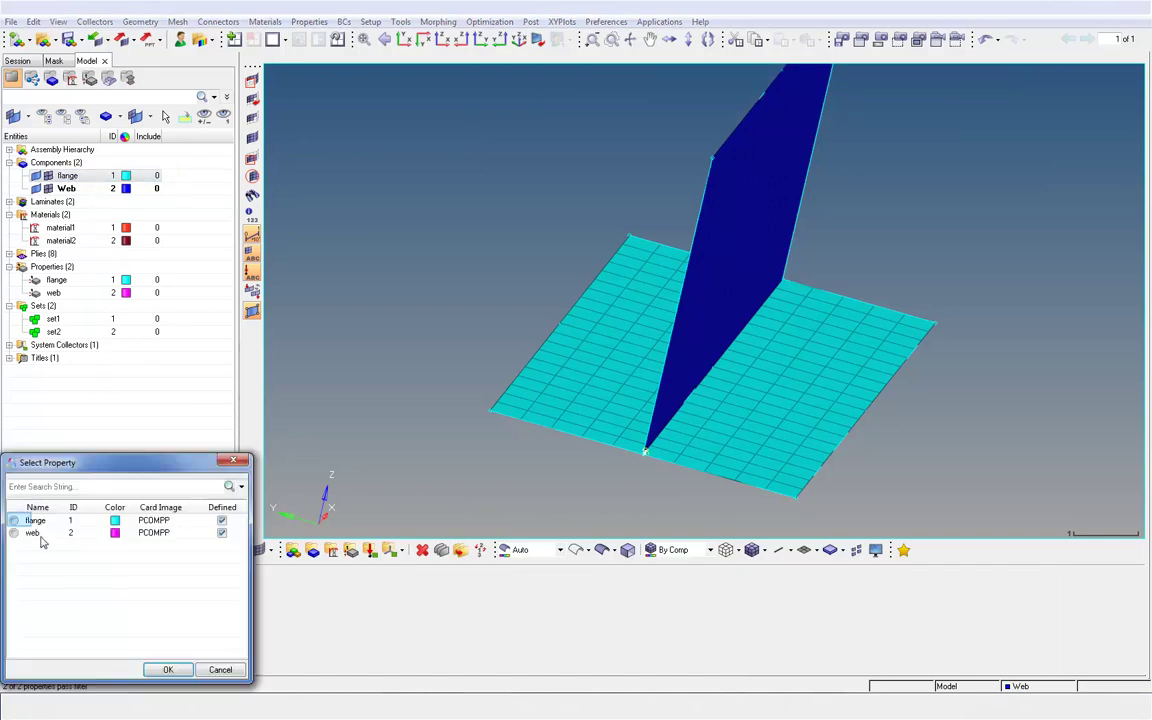
left_click(14, 521)
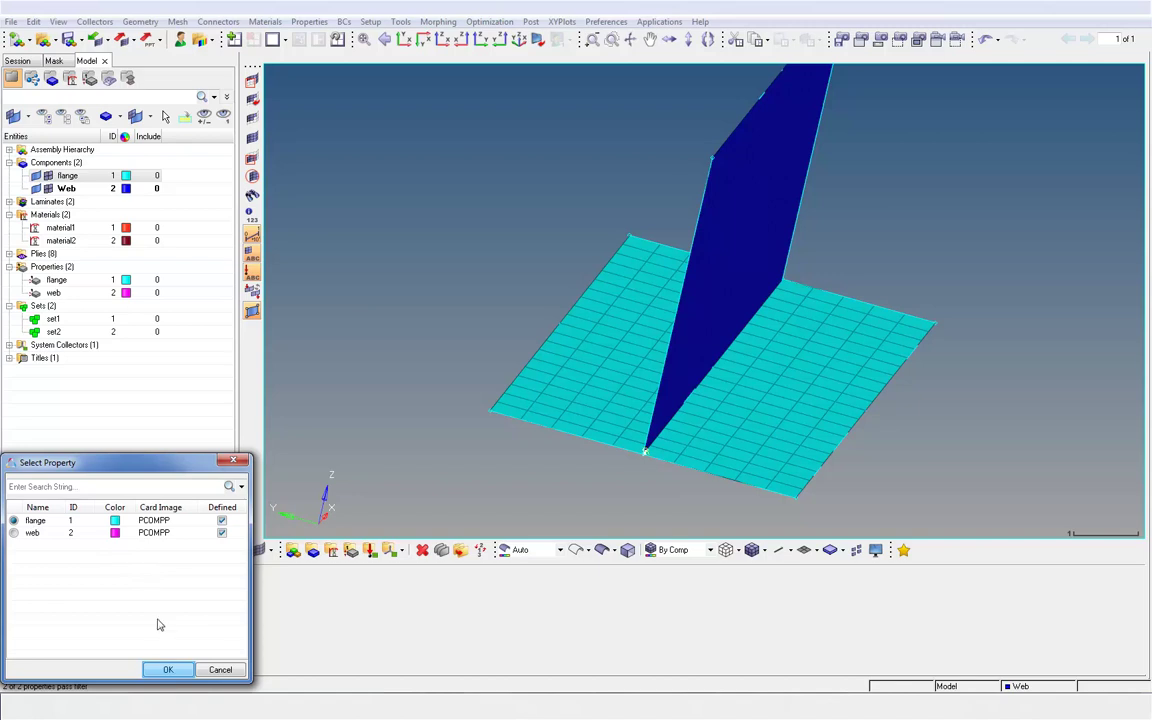
left_click(167, 669)
Assign the web property to the Web component and clear the selection
left_click(65, 186)
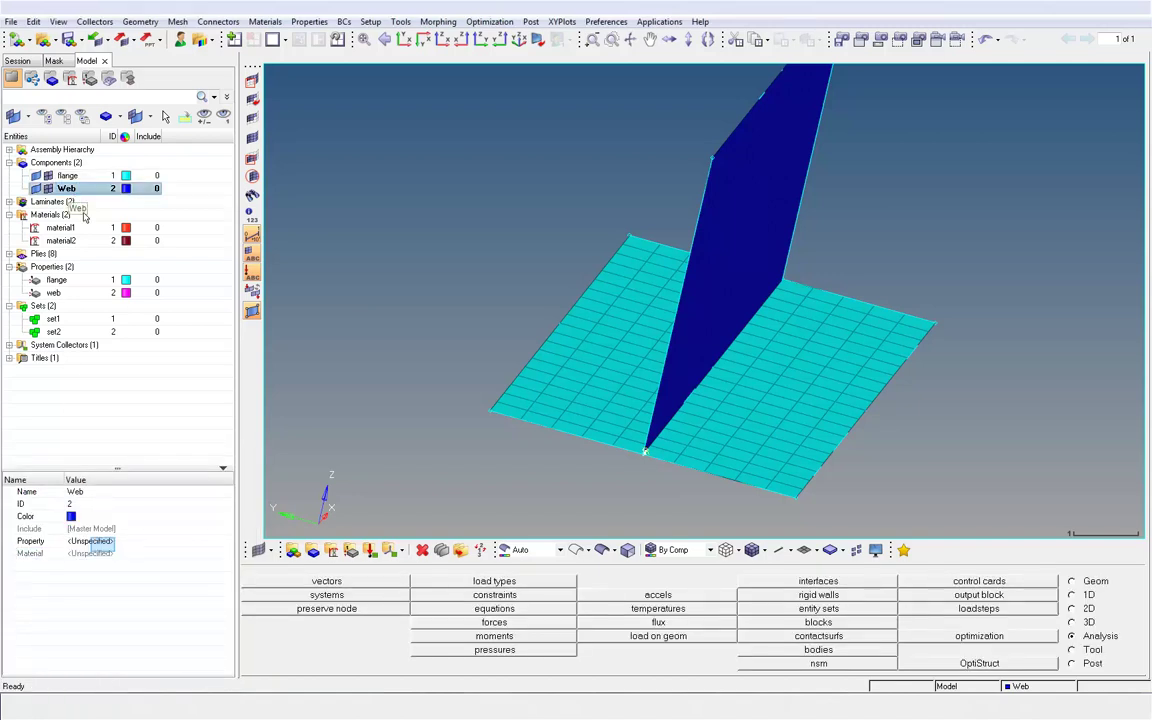
left_click(104, 543)
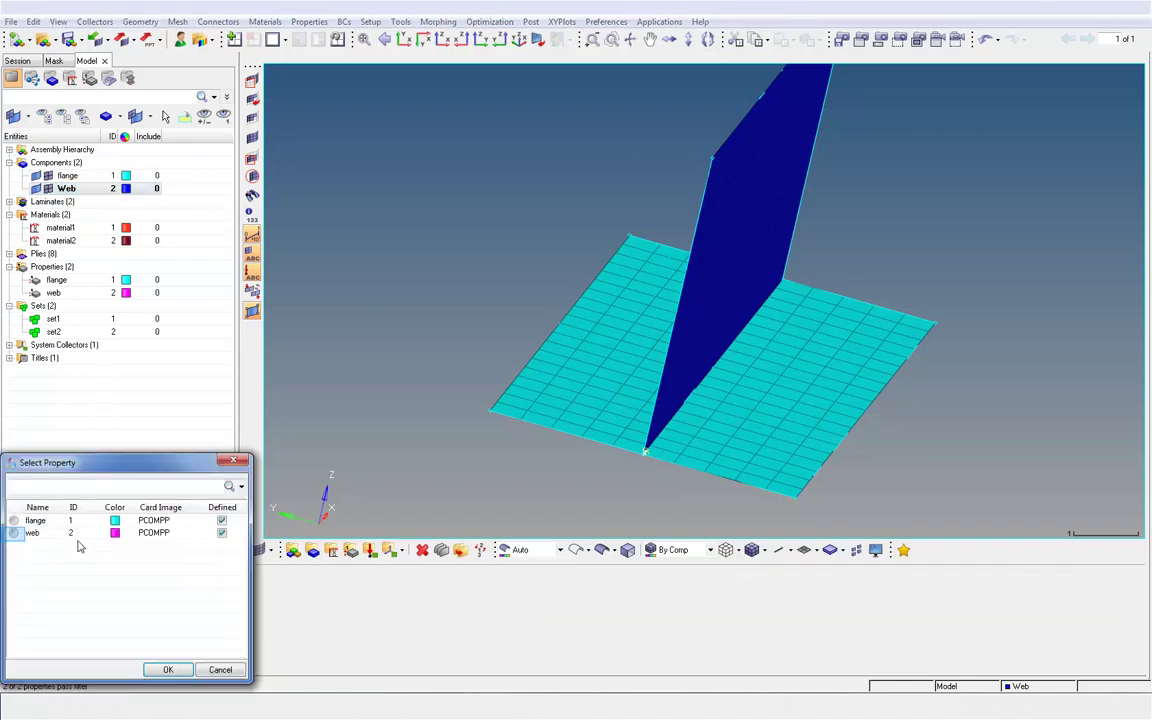
left_click(14, 533)
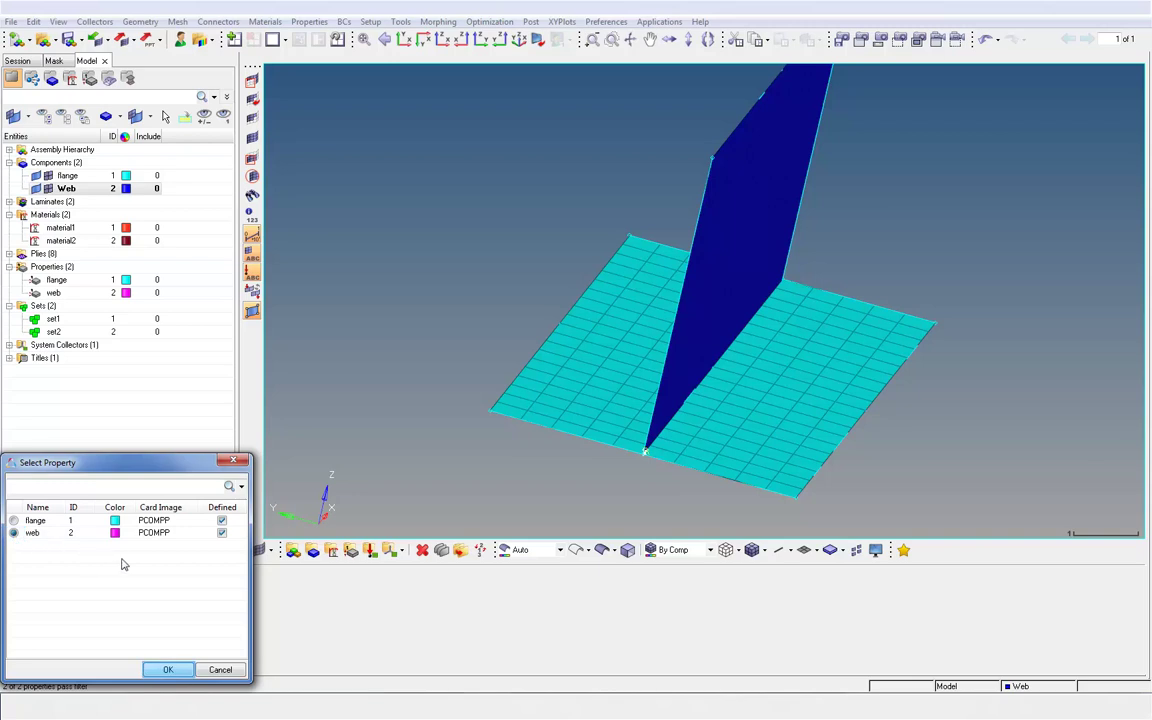
left_click(167, 669)
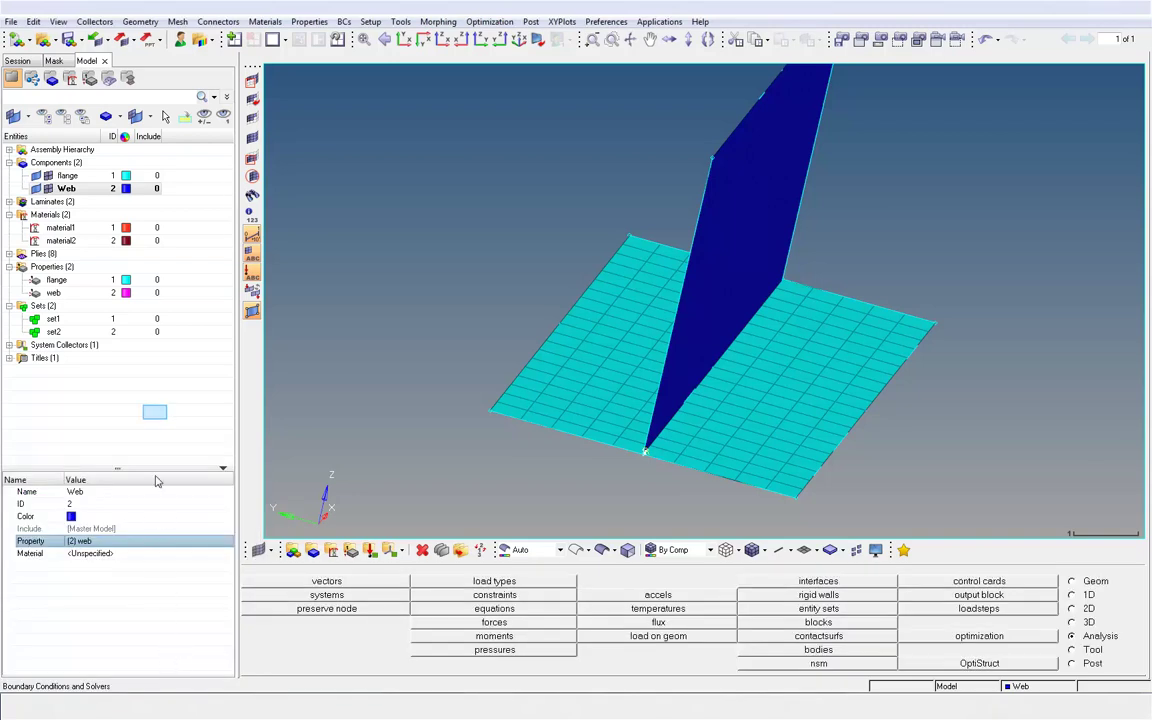
left_click(155, 416)
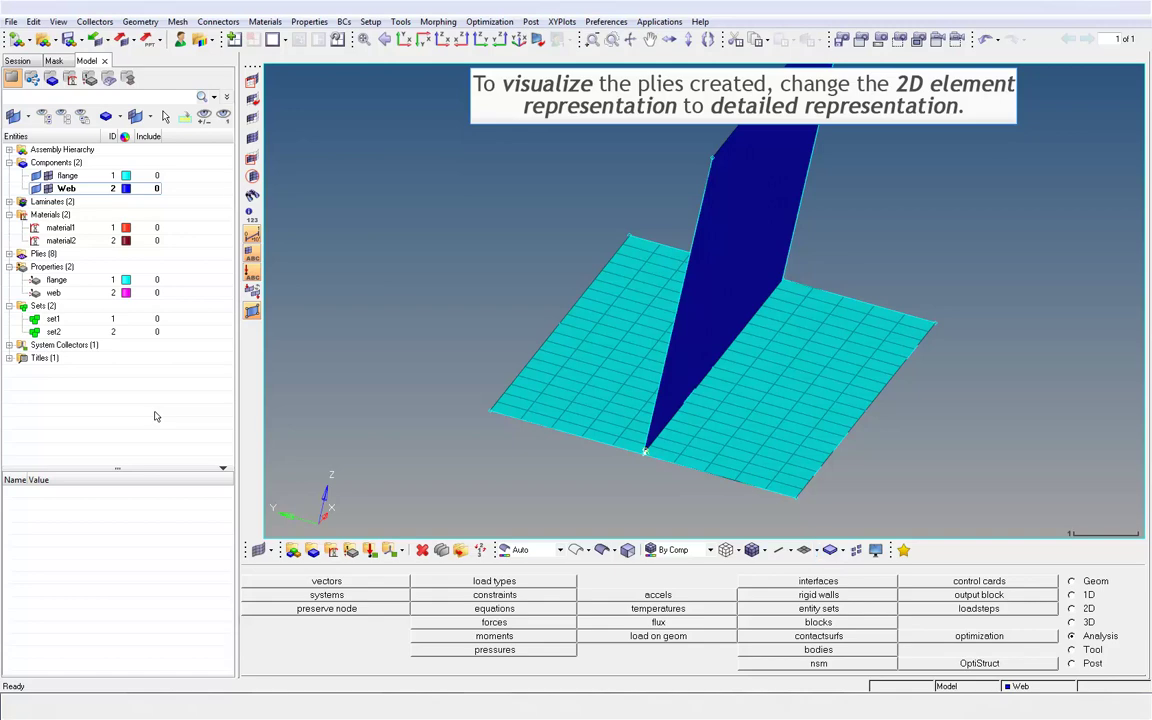
Switch the 2D elements to detailed representation and turn on composite layers
left_click(820, 550)
left_click(830, 581)
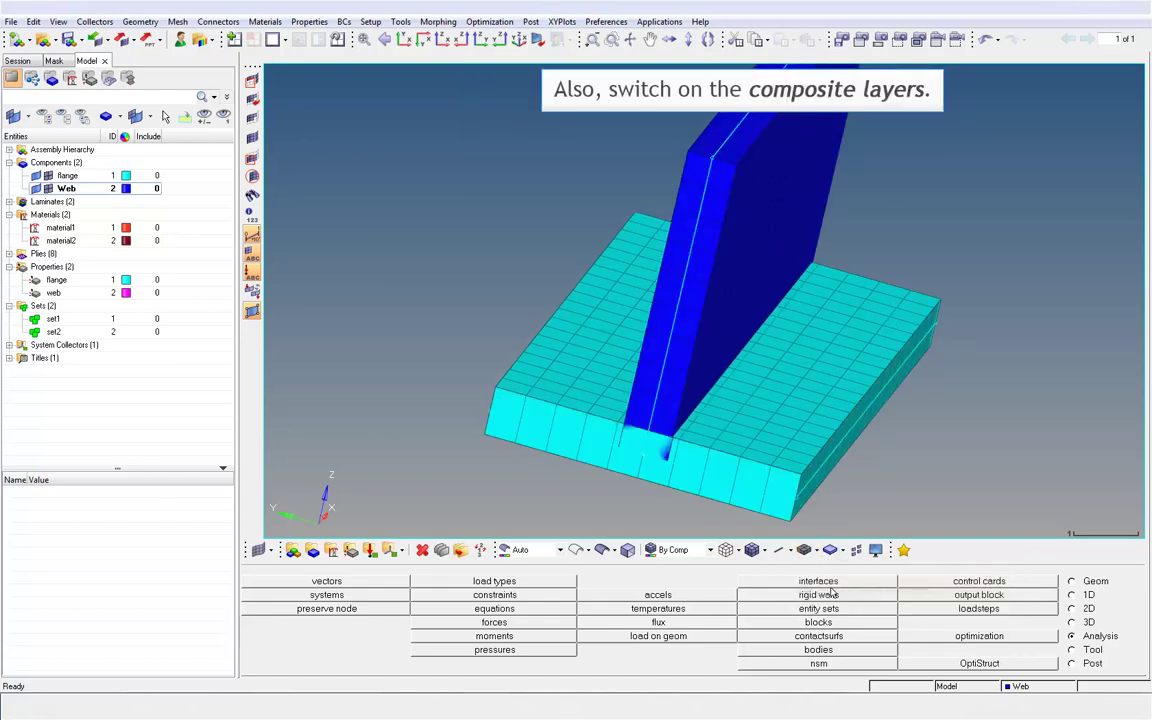
left_click(832, 550)
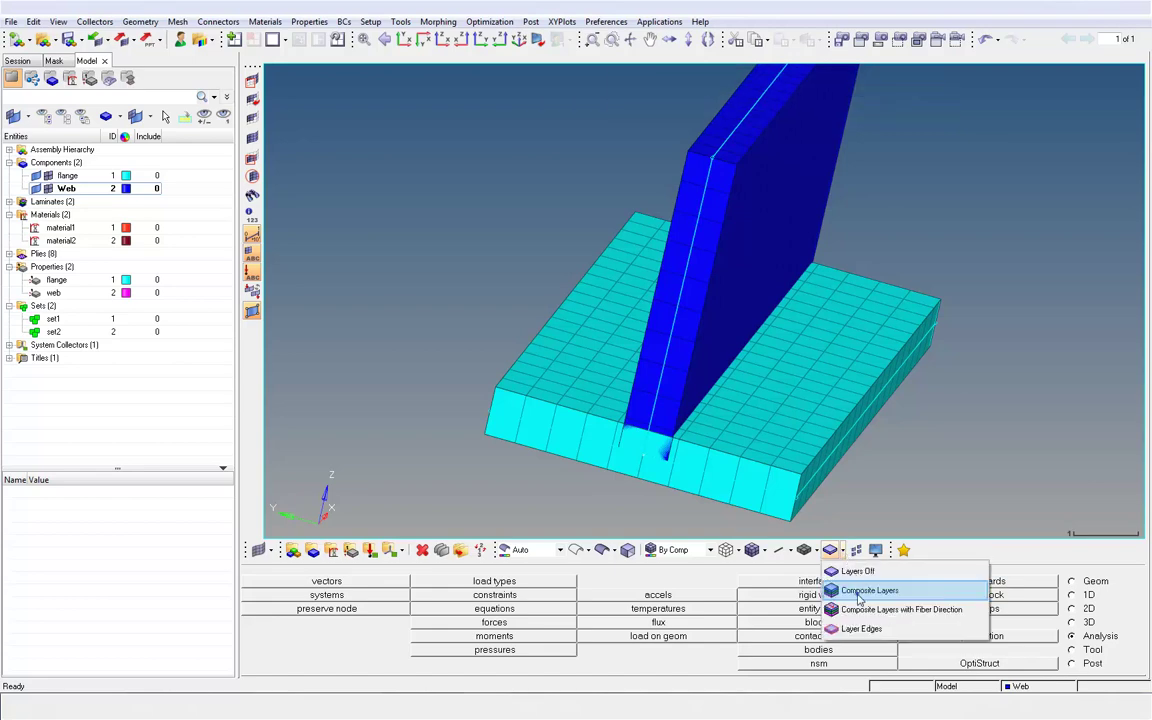
left_click(858, 591)
Color the elements by property and examine the ply stacking relative to the shell mid-plane from the end of the section
left_click_drag(626, 428, 781, 443, "ctrl")
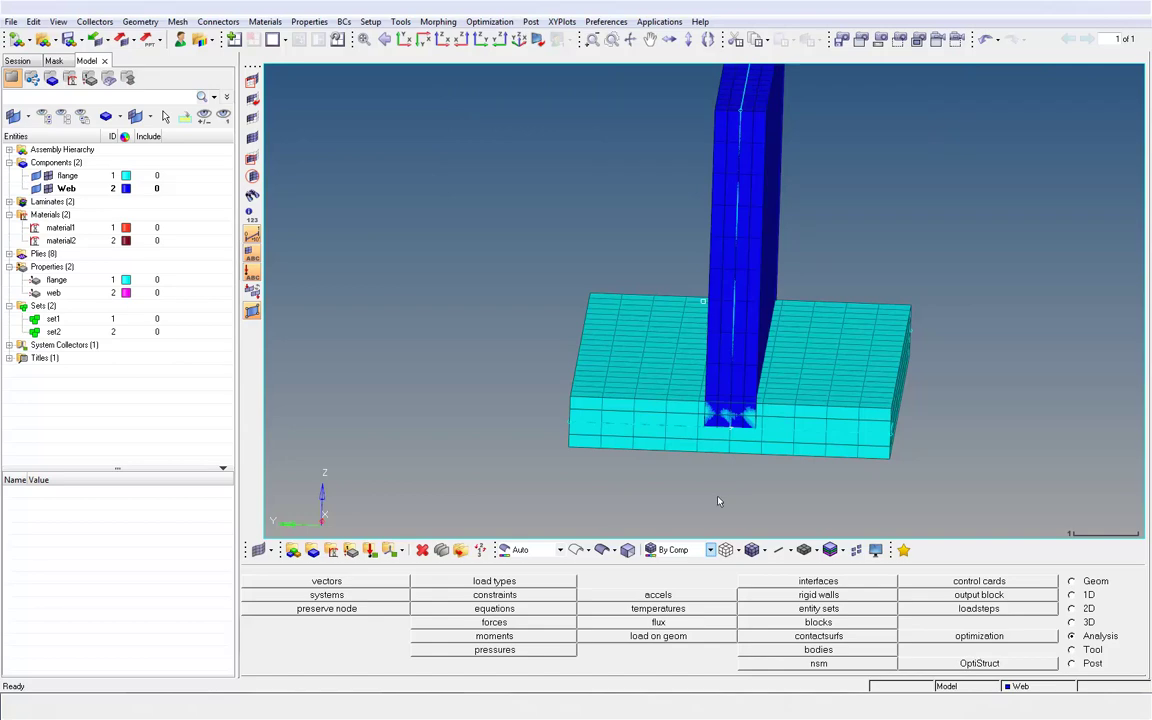
left_click(710, 550)
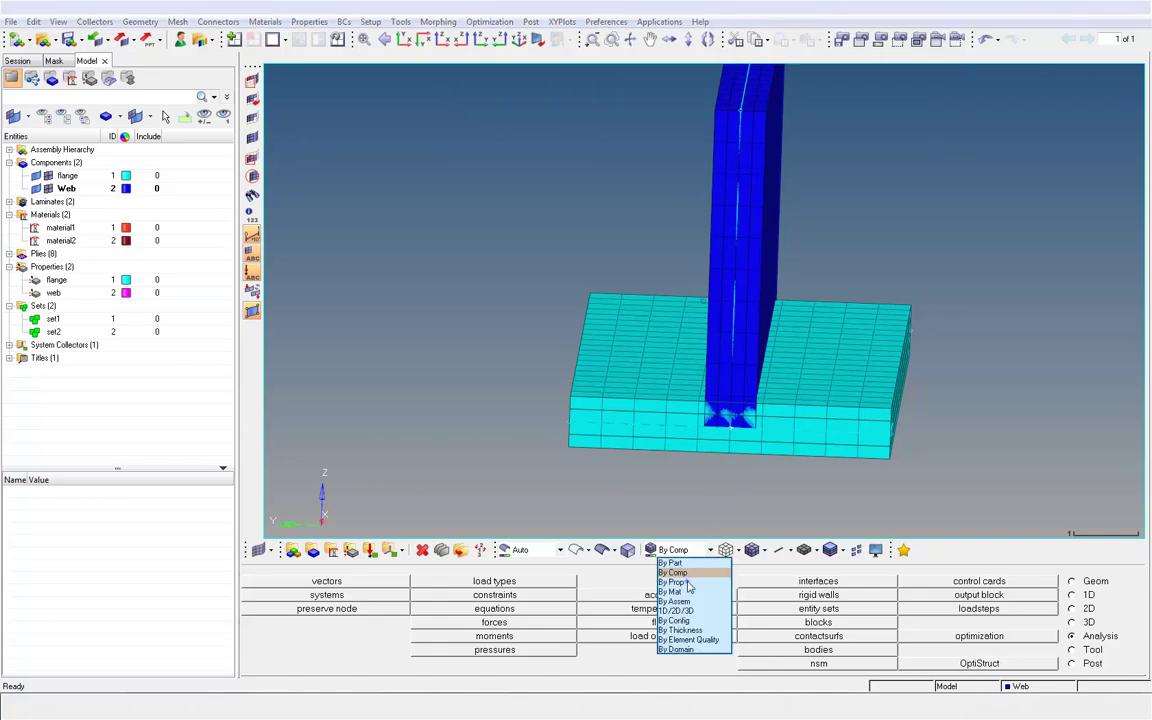
left_click(688, 583)
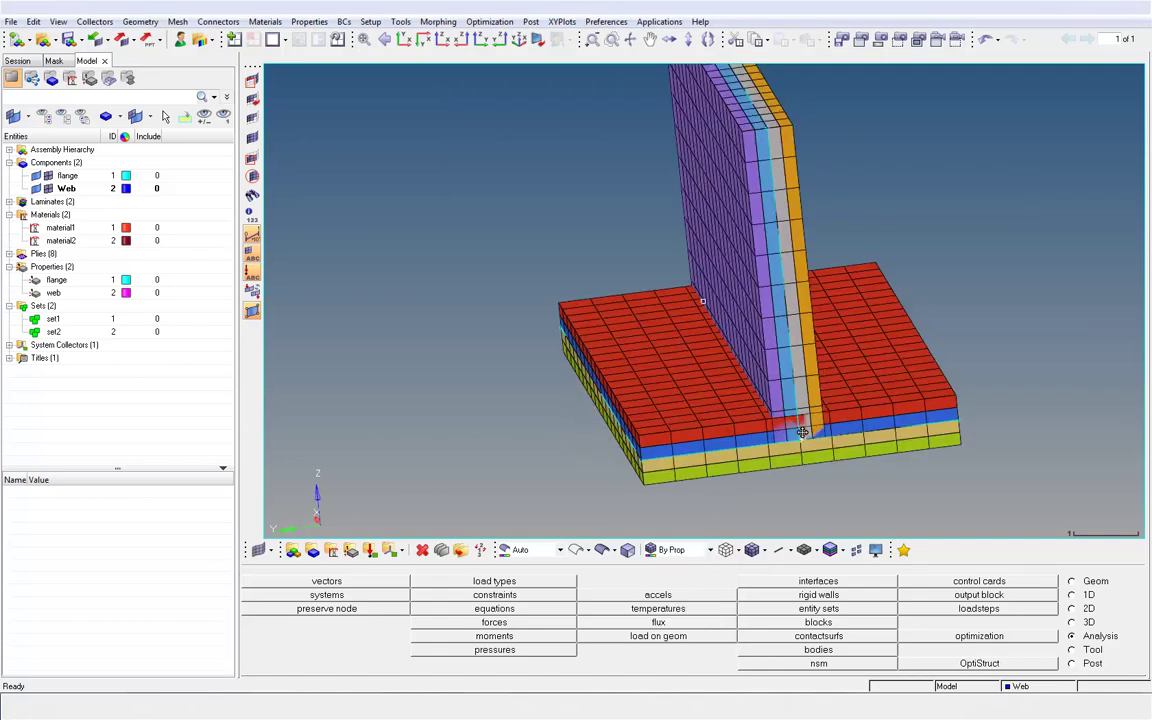
key("F5")
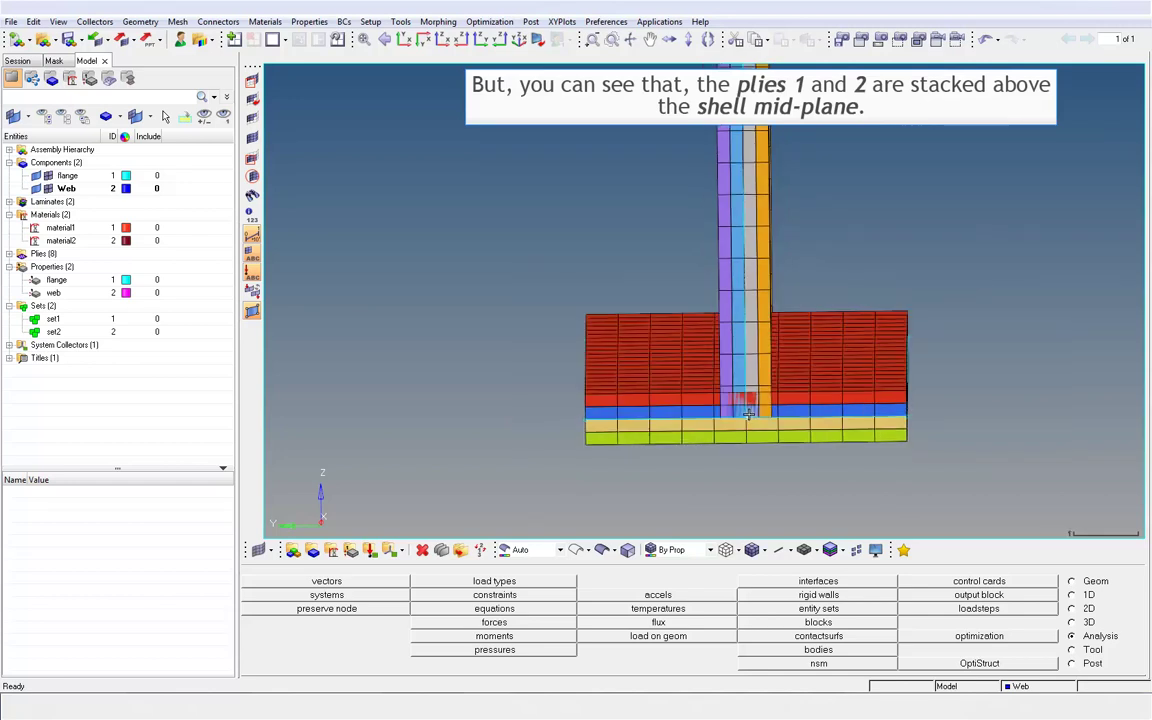
right_click_drag(748, 414, 728, 429, "ctrl")
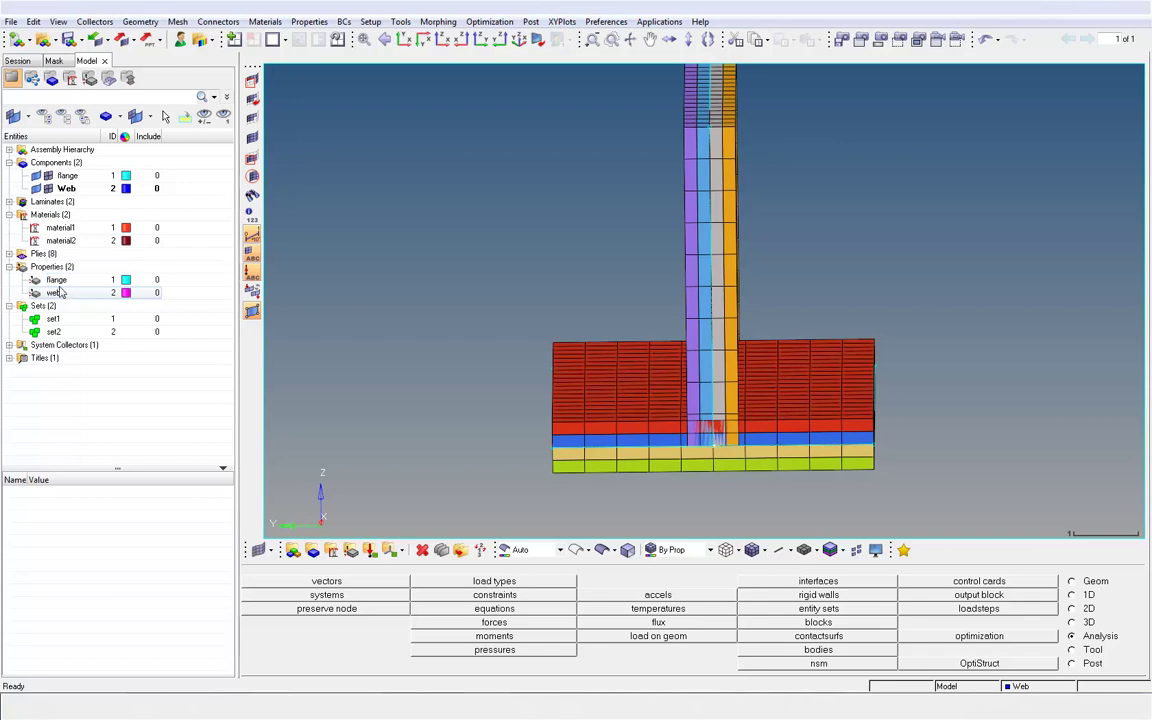
Set the Z0 offset of the flange property to 0 and inspect the flange ply position
left_click(58, 281)
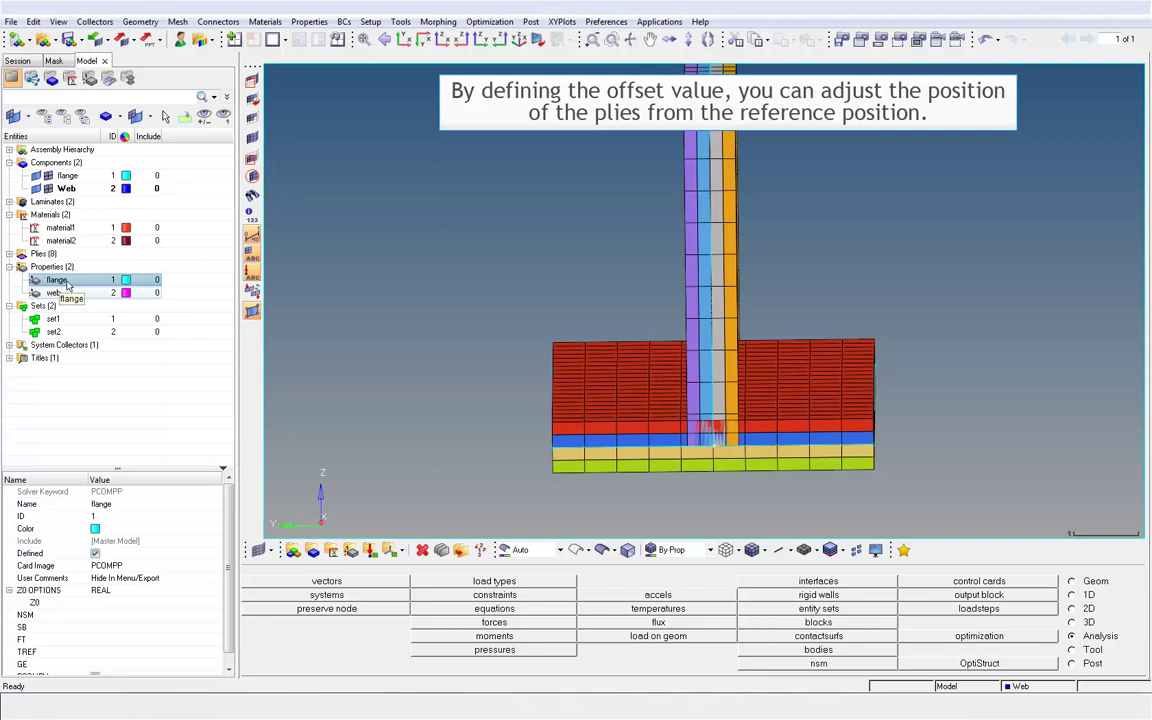
left_click(113, 604)
left_click(113, 604)
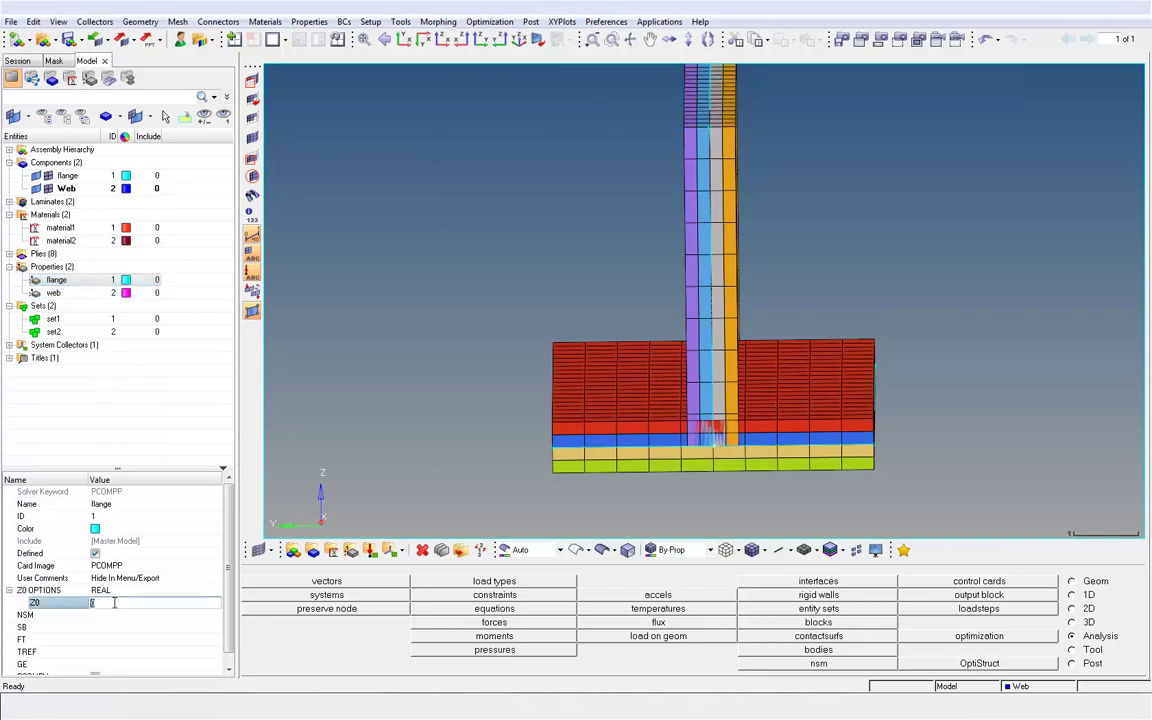
type("0")
key("Return")
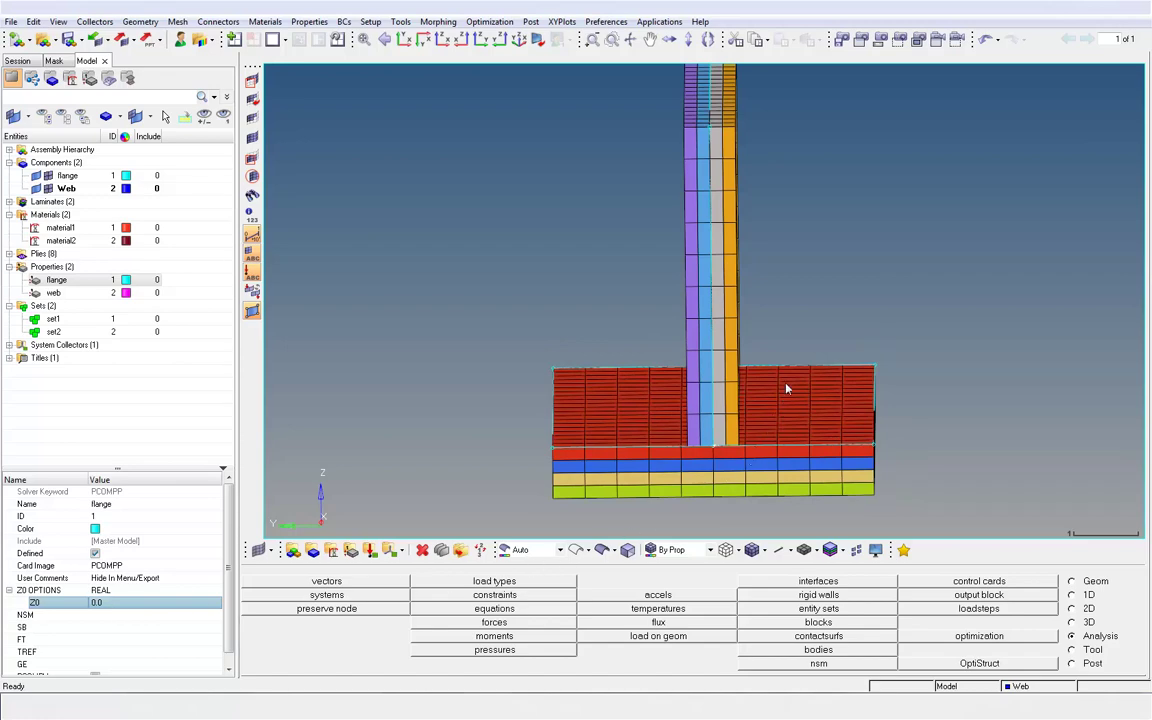
left_click_drag(796, 330, 147, 380, "ctrl")
left_click(147, 417)
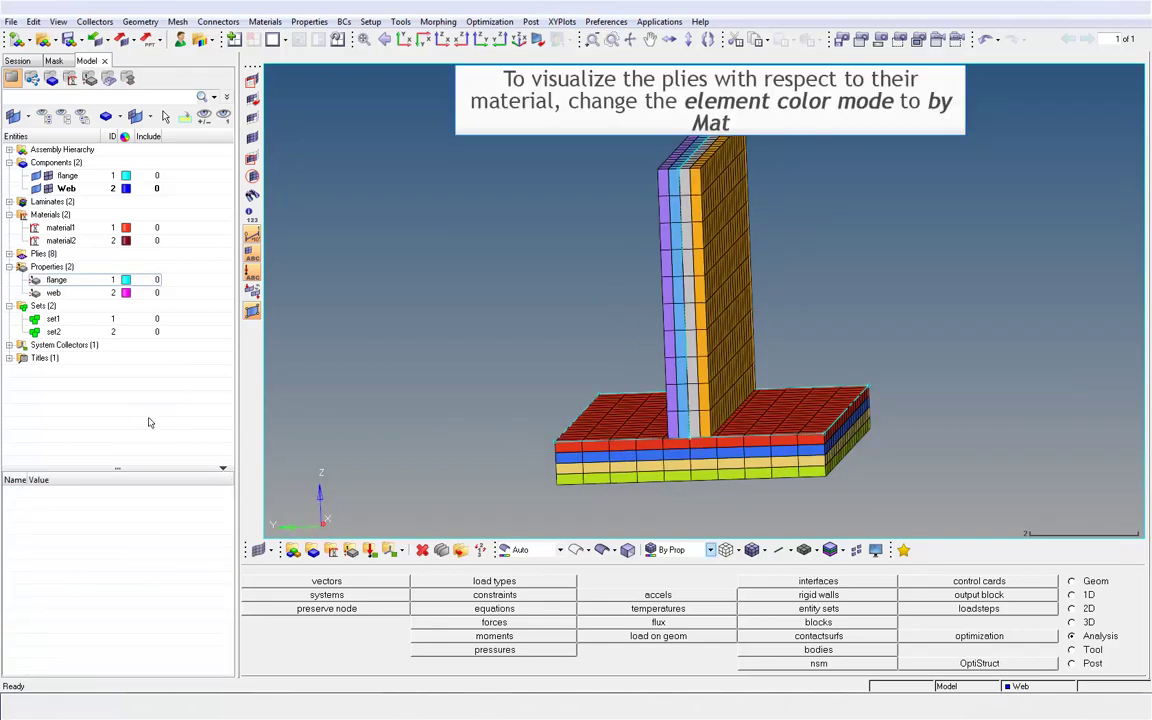
Color the elements by material to examine the plies' materials, and return the color mode to by property
left_click(713, 551)
left_click(672, 582)
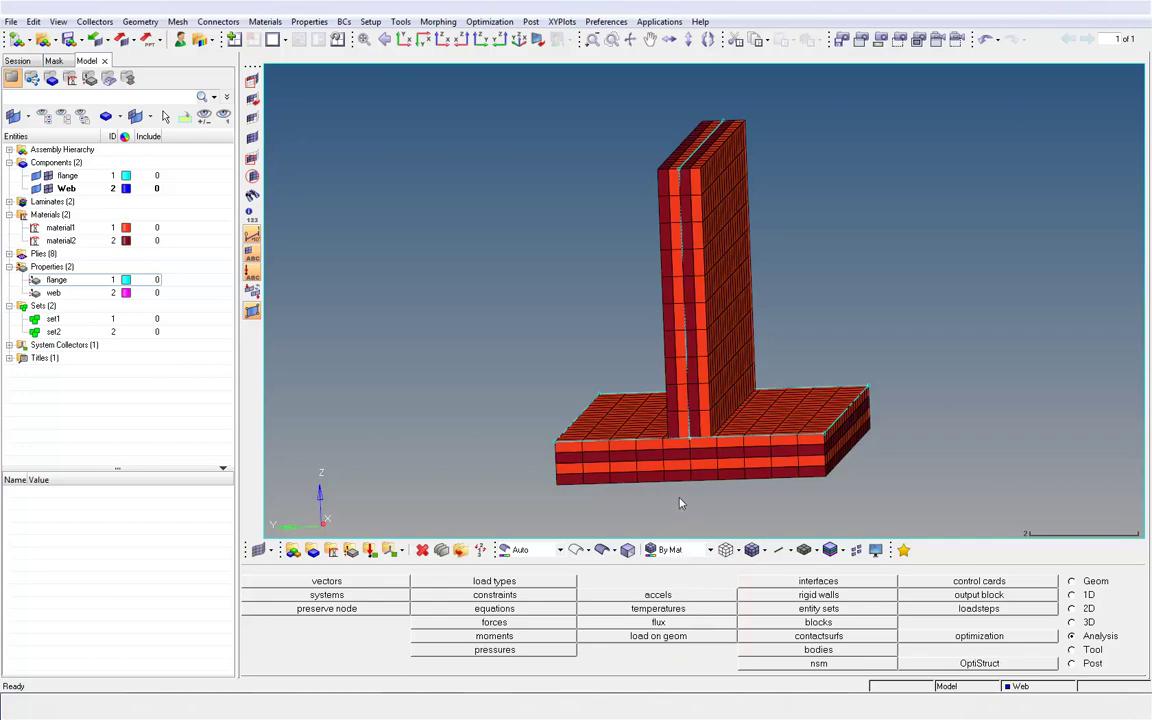
mouse_move(681, 342)
left_mouse_down("ctrl")
mouse_move(725, 342)
mouse_move(686, 358)
mouse_move(610, 318)
left_mouse_up("ctrl")
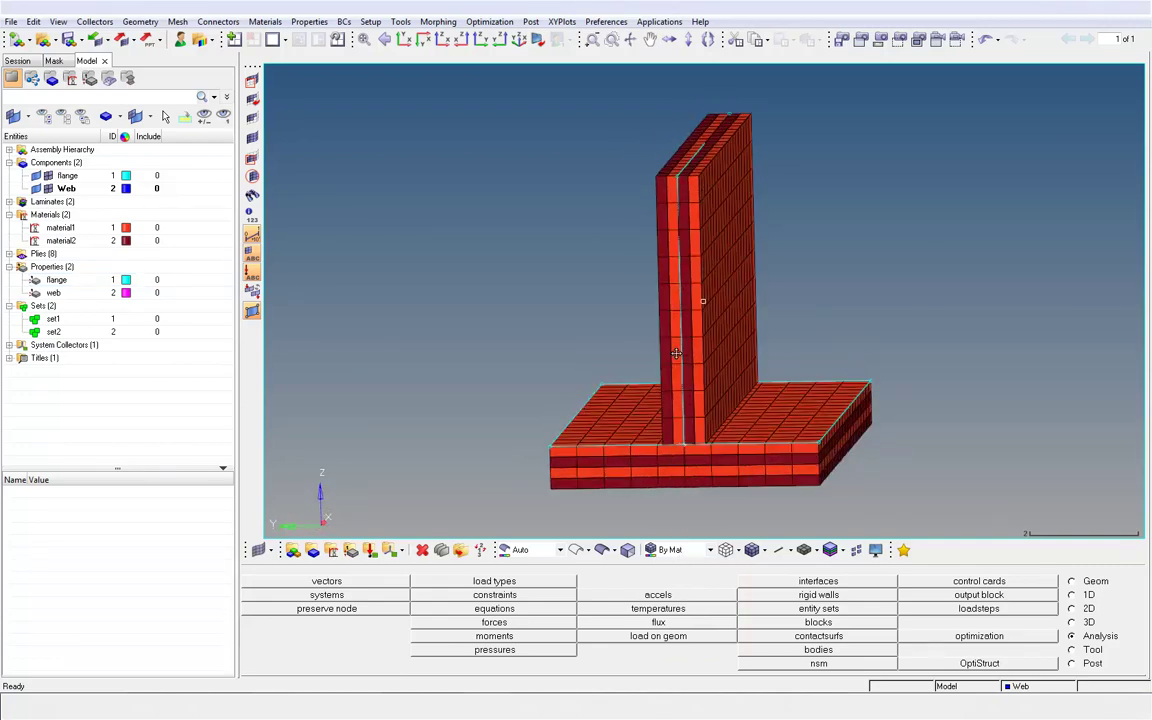
left_click(710, 552)
left_click(668, 568)
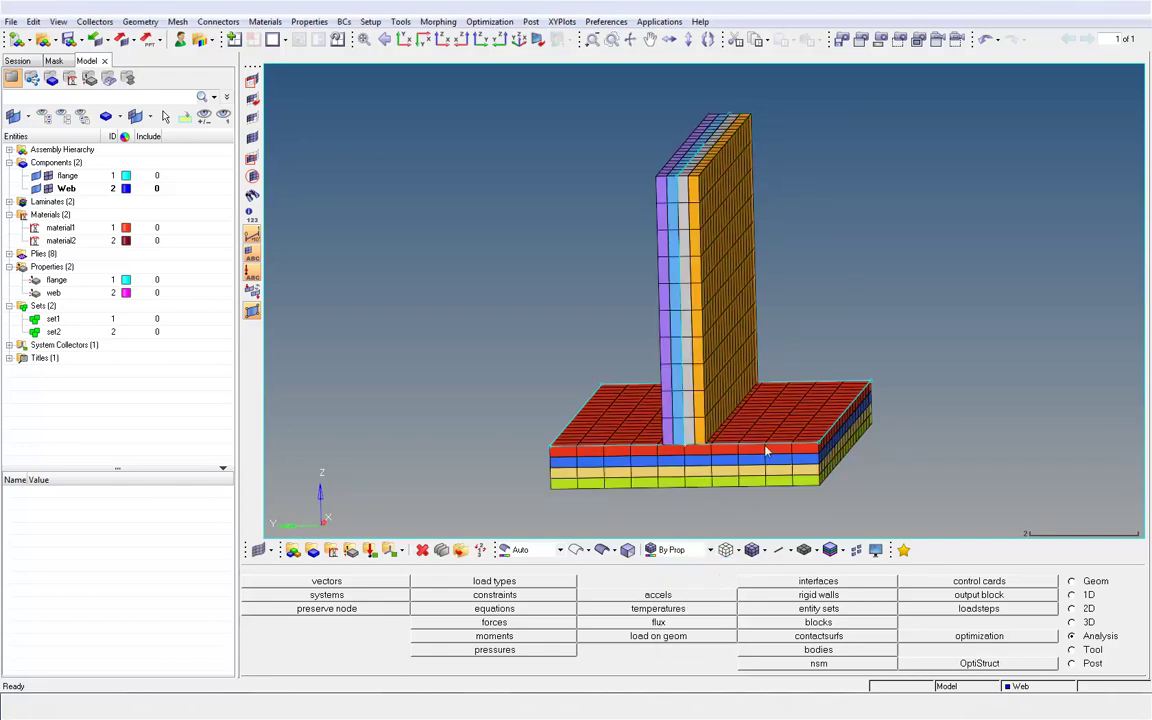
left_click_drag(765, 452, 740, 447, "ctrl")
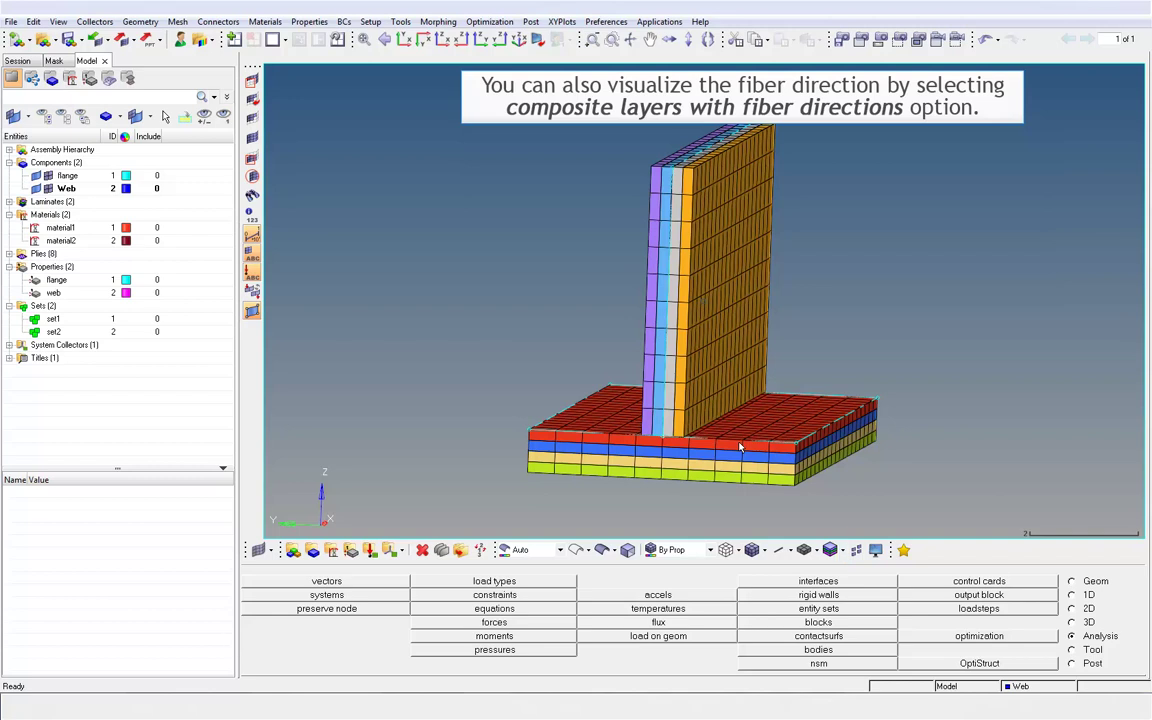
Display the composite layers with fiber direction and examine the direction arrows on the web and flange
left_click(842, 551)
left_click(900, 609)
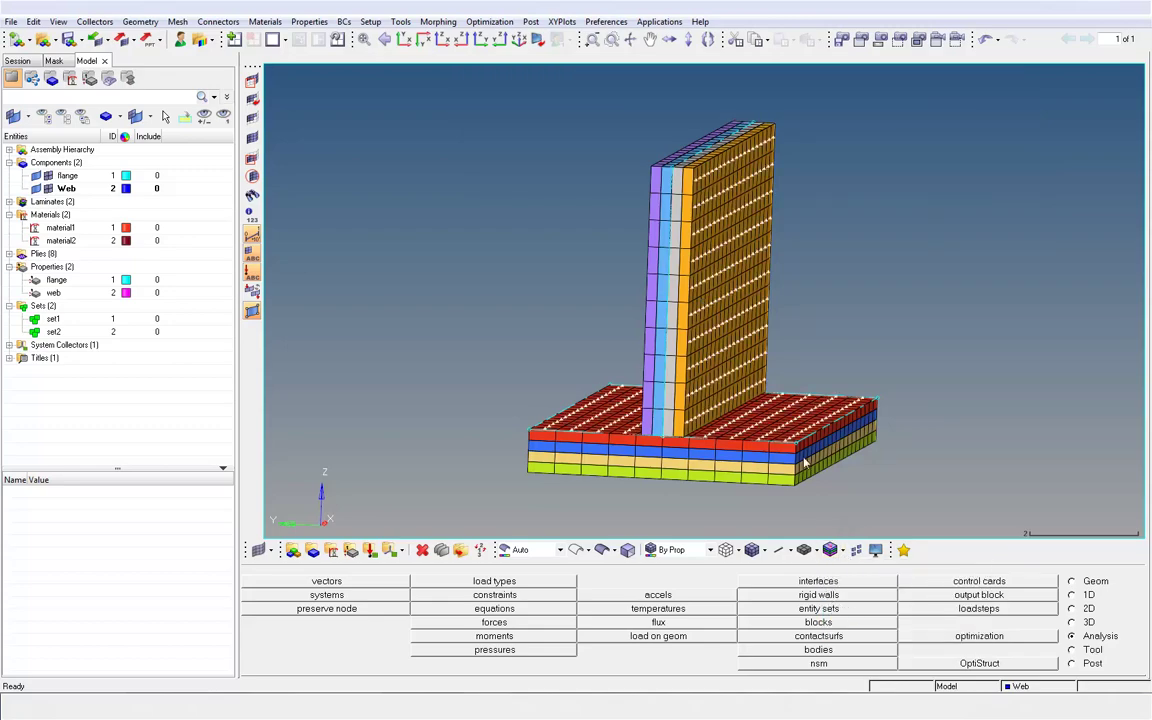
left_click_drag(805, 462, 600, 490, "ctrl")
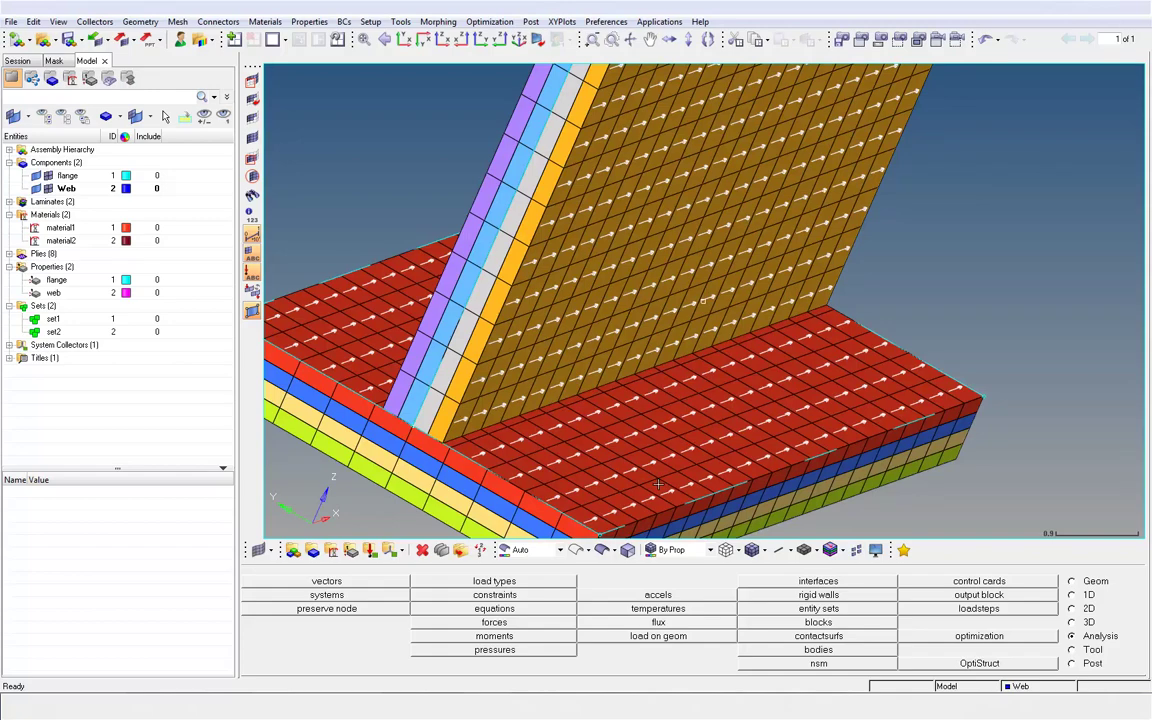
scroll(736, 444, "down", 3)
left_click_drag(662, 384, 590, 393, "ctrl")
scroll(636, 447, "up", 3)
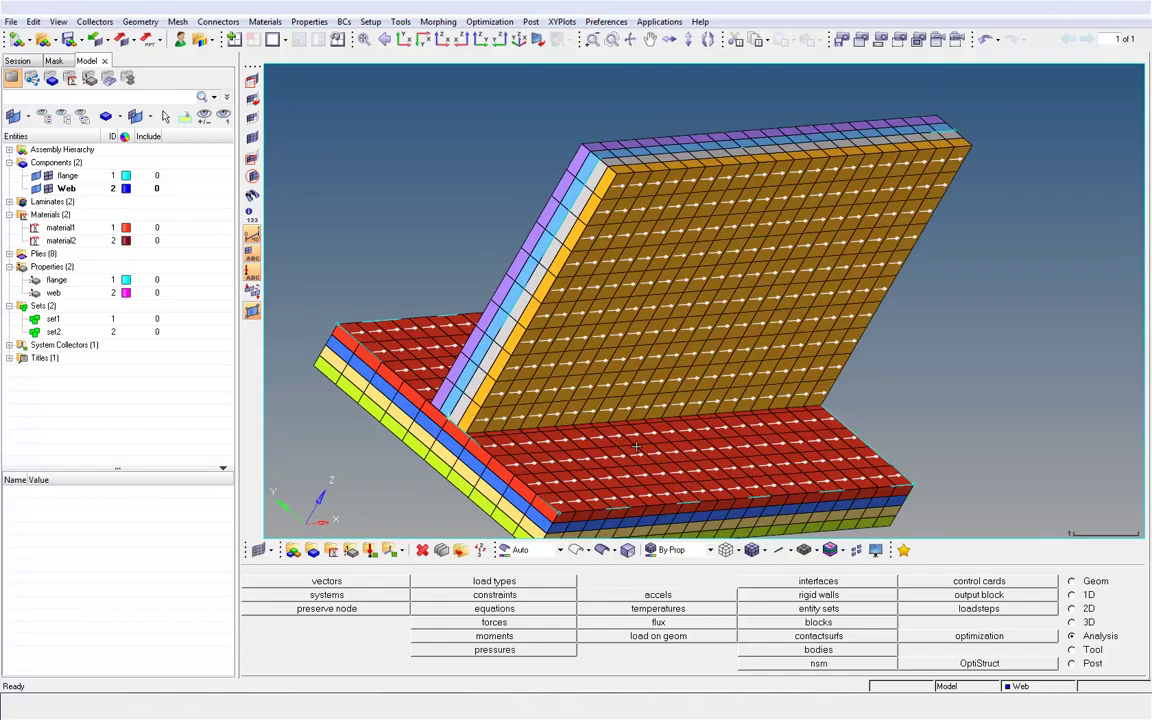
Hide the flange plies ply1, ply2 and ply3 one by one to review each layer's fiber direction, and show them again
left_click(9, 254)
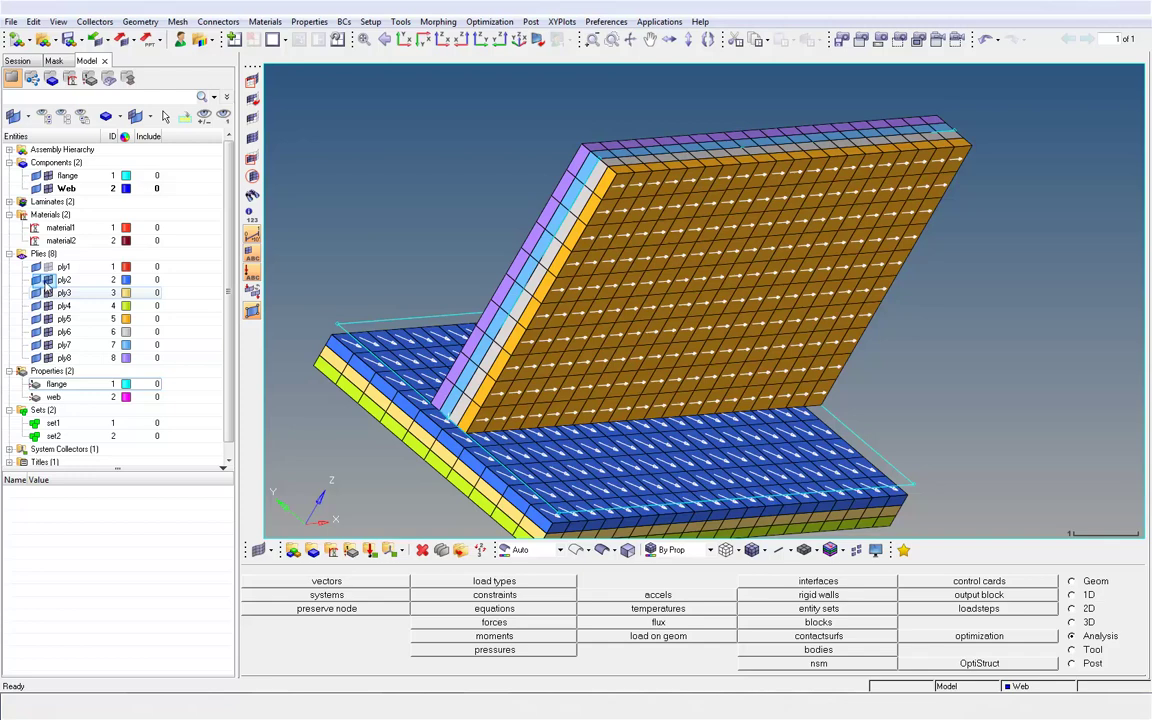
left_click(46, 281)
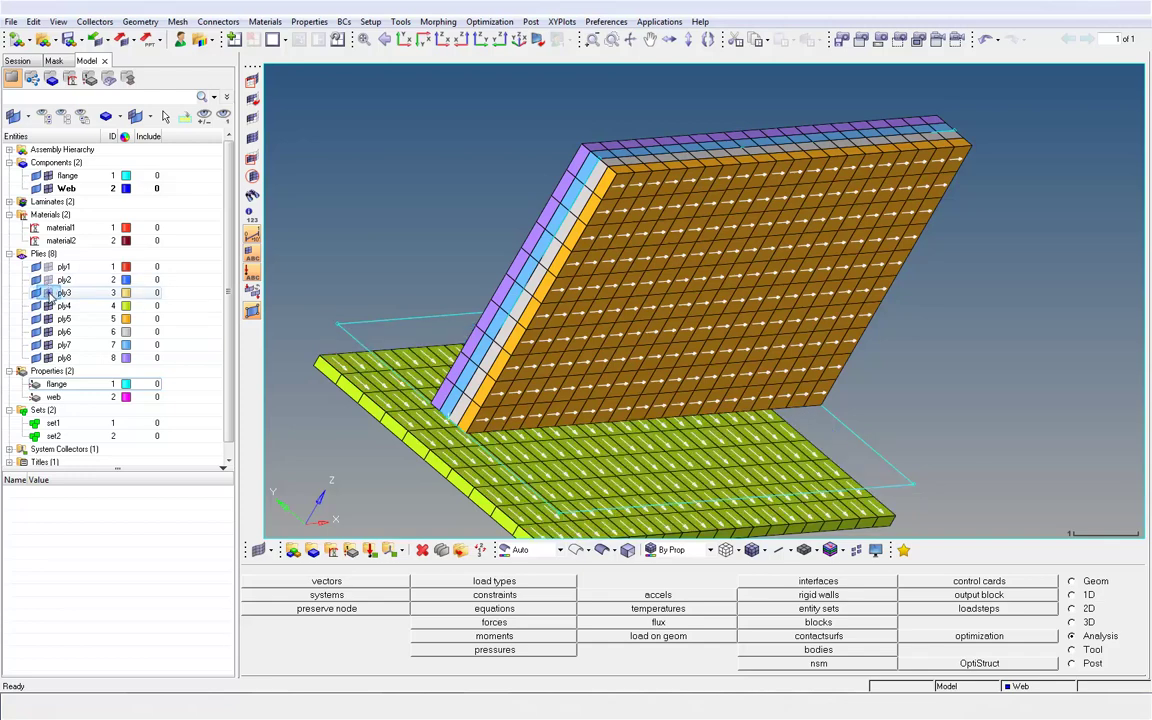
left_click(46, 292)
left_click(46, 280)
left_click(46, 268)
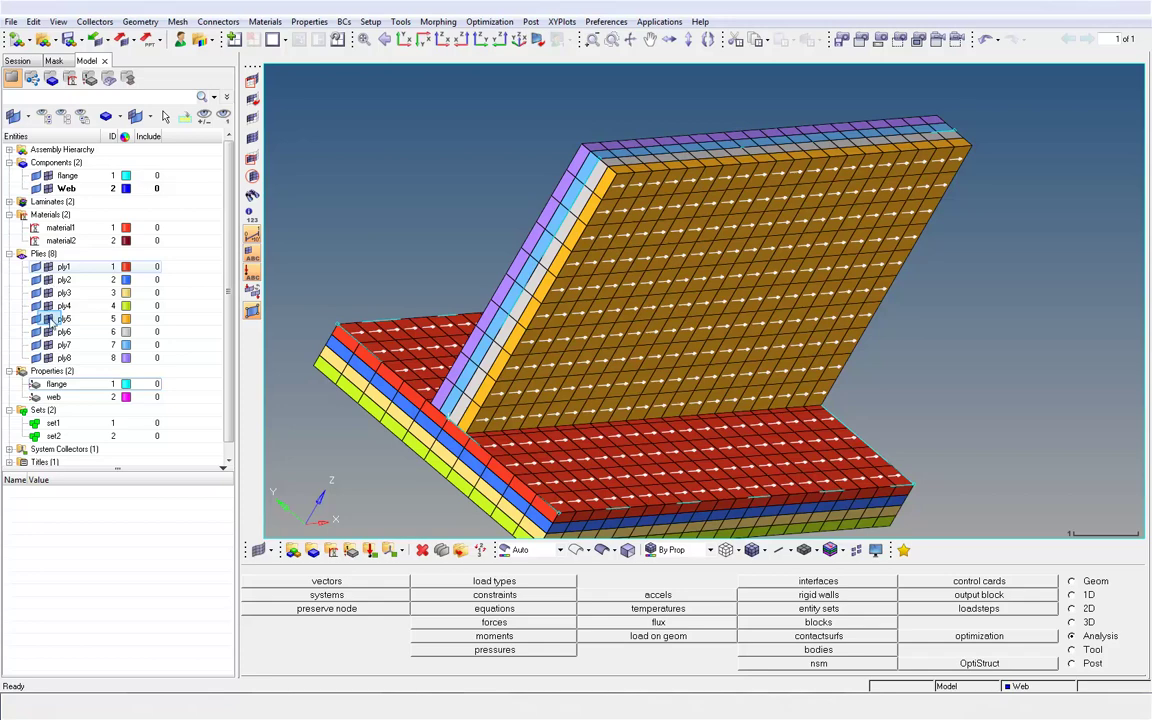
Hide the web plies ply5, ply6 and ply7 in turn to review the fiber directions beneath, and restore their display
left_click(46, 318)
left_click(46, 331)
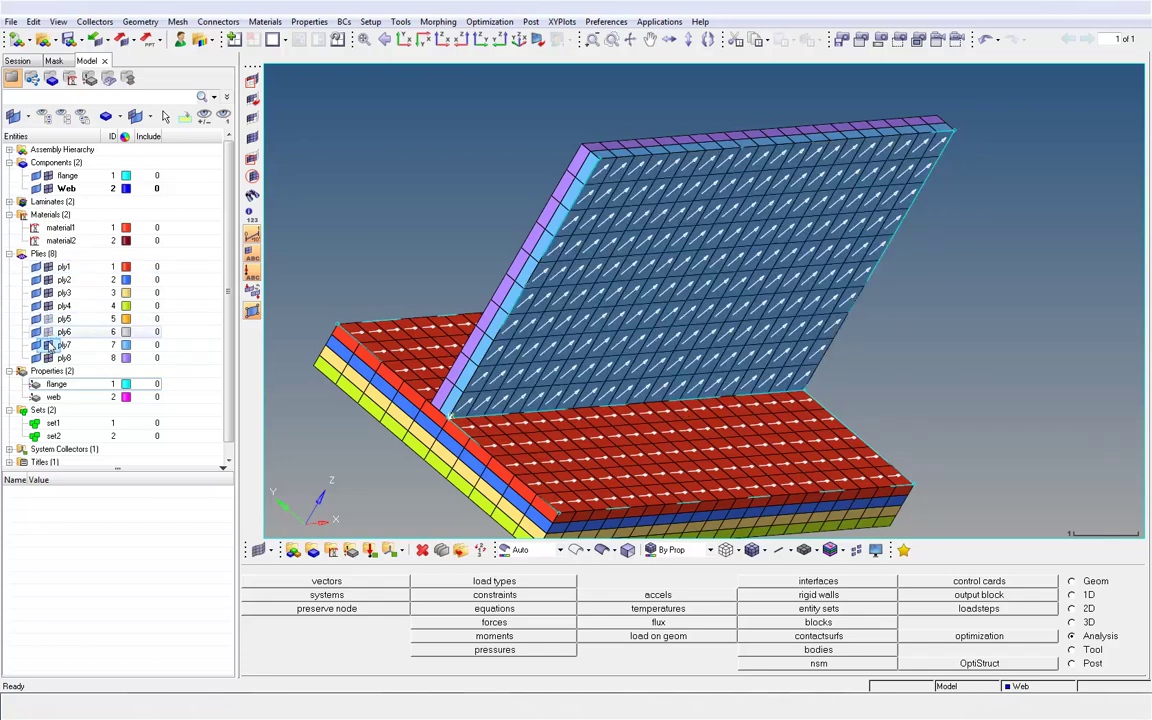
left_click(47, 345)
left_click(47, 345)
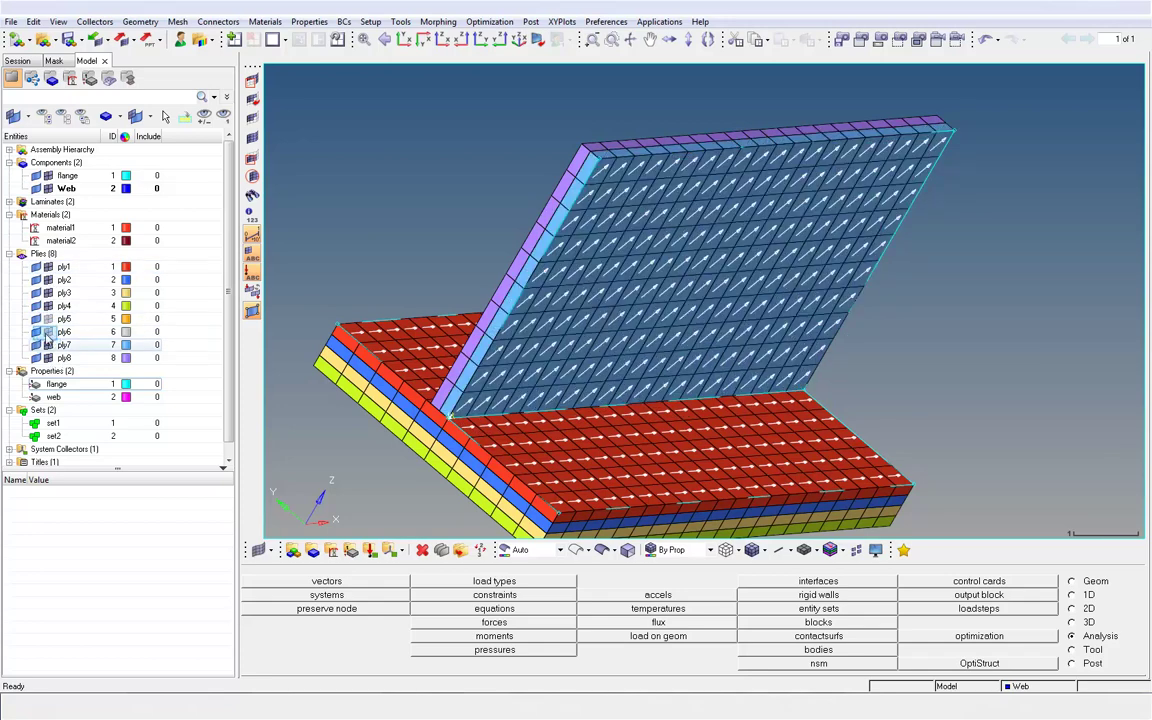
left_click(46, 331)
left_click(46, 318)
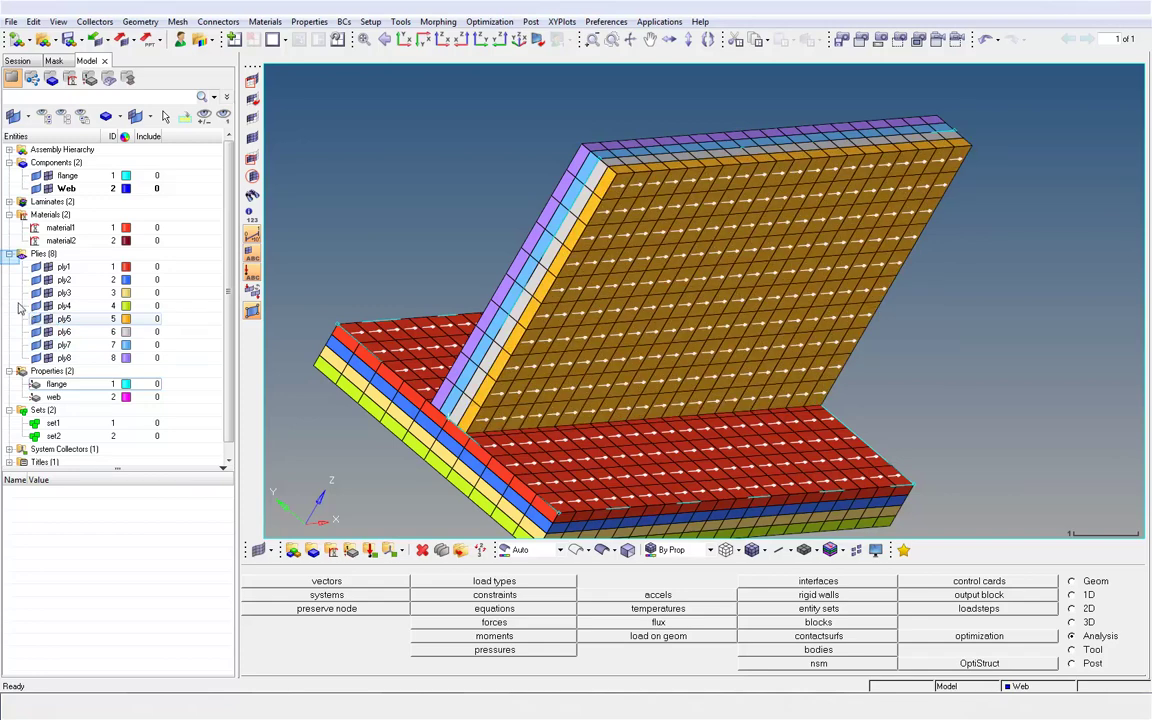
left_click(9, 254)
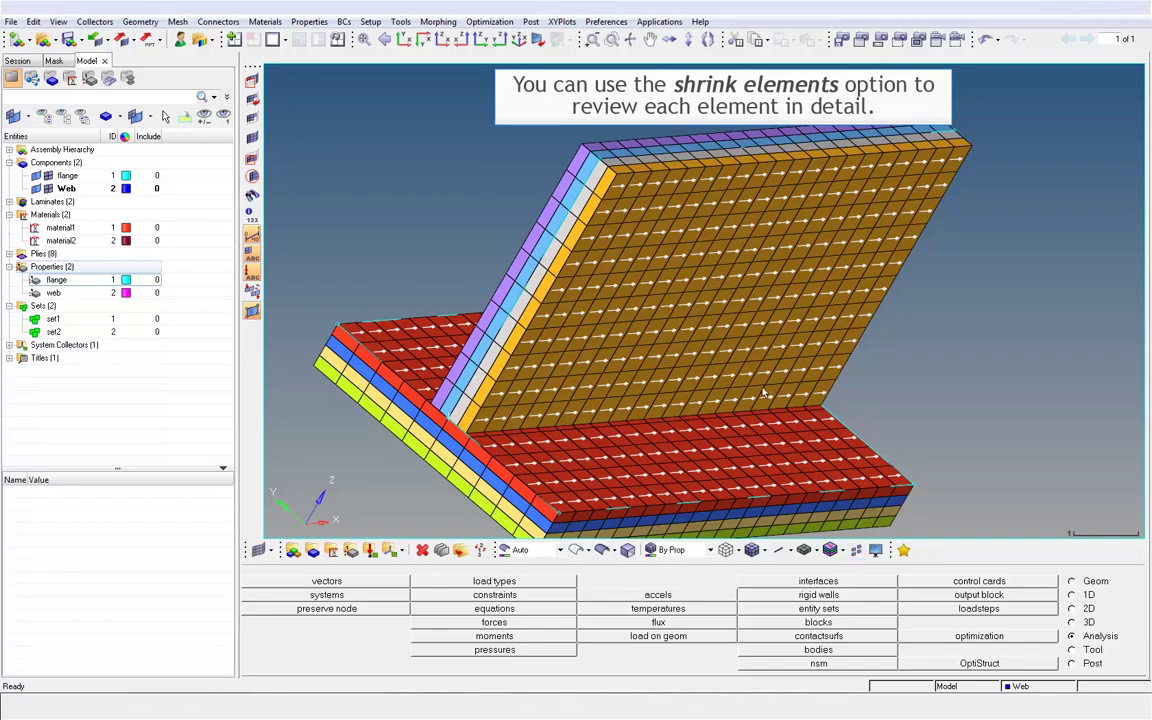
Shrink the displayed elements and examine the individual ply elements closely where the web meets the flange
key("shift+s")
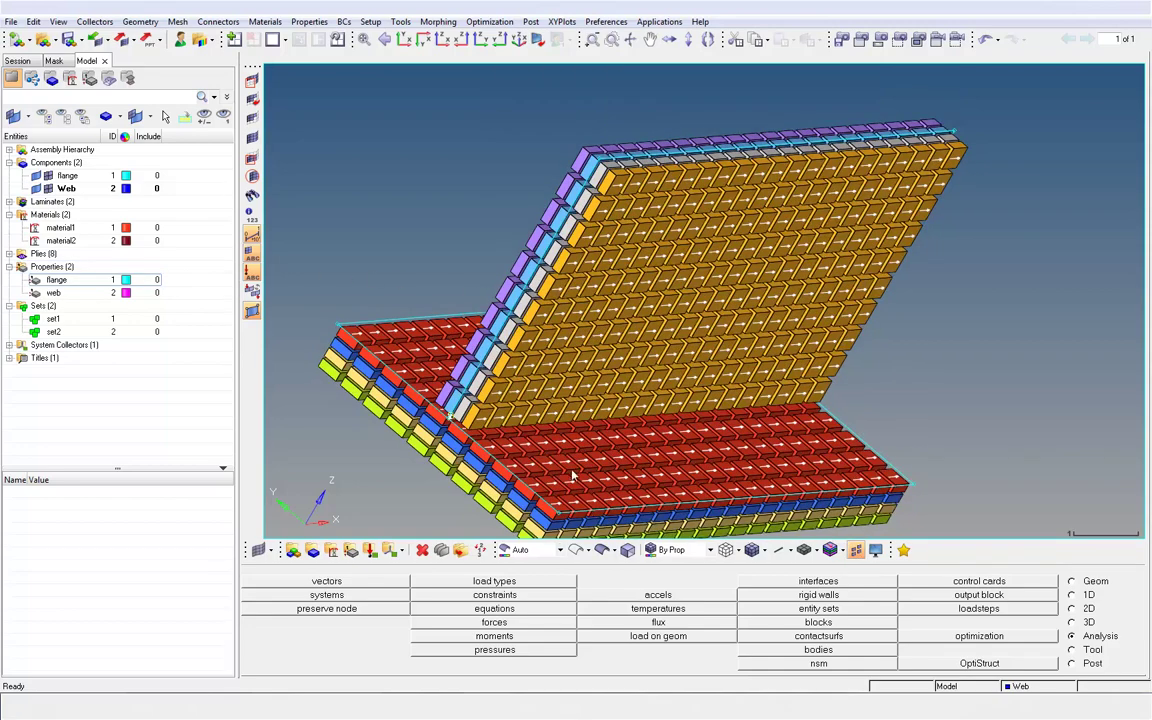
left_click_drag(575, 478, 570, 483, "ctrl")
scroll(553, 425, "up", 5)
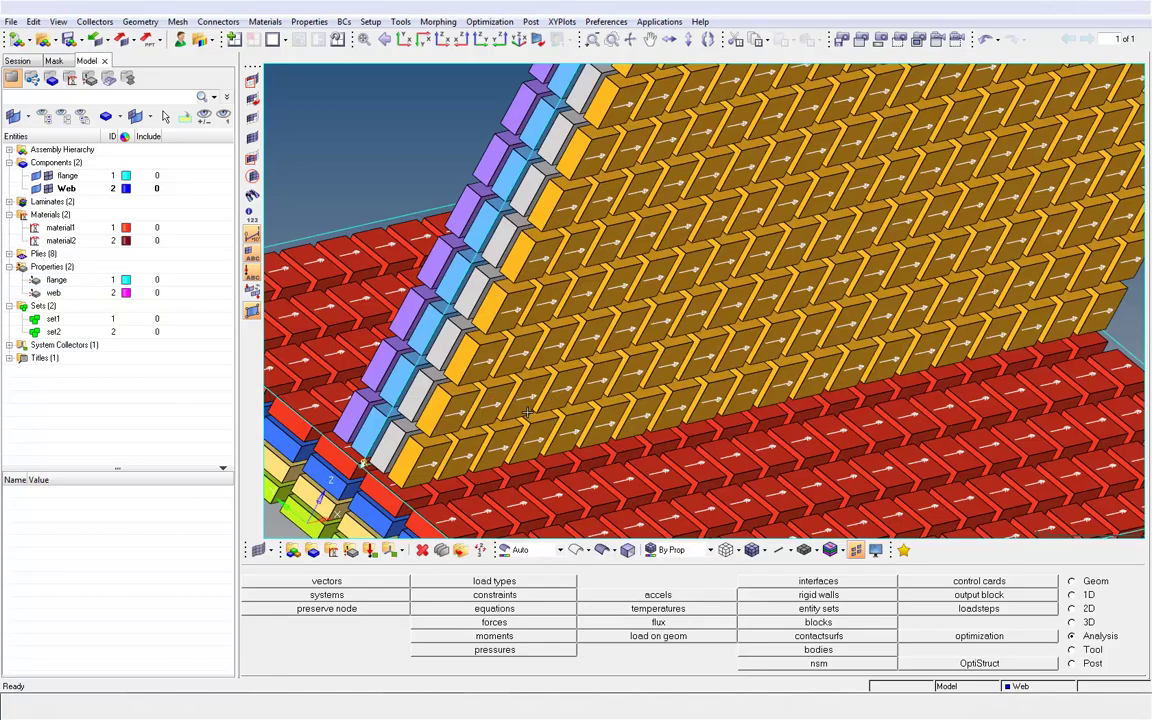
left_click_drag(524, 369, 760, 390, "ctrl")
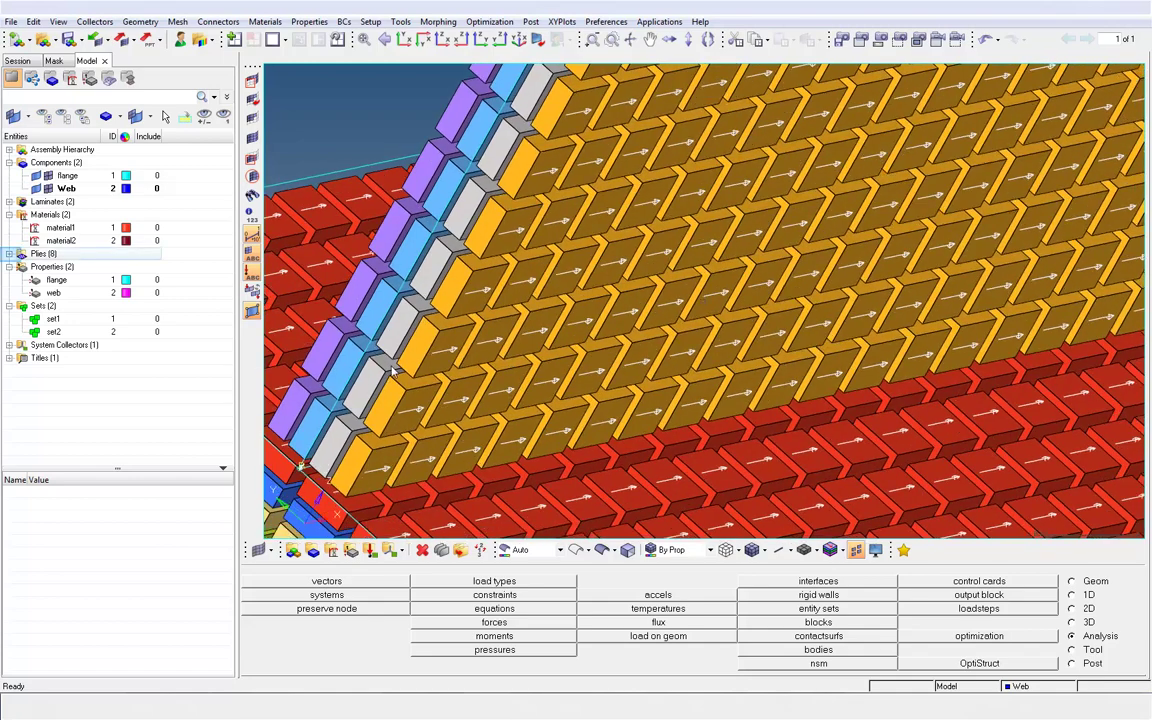
With the elements shrunk, hide ply5, ply6 and ply7 successively to inspect each web layer's fiber arrows, and show them again
left_click(9, 254)
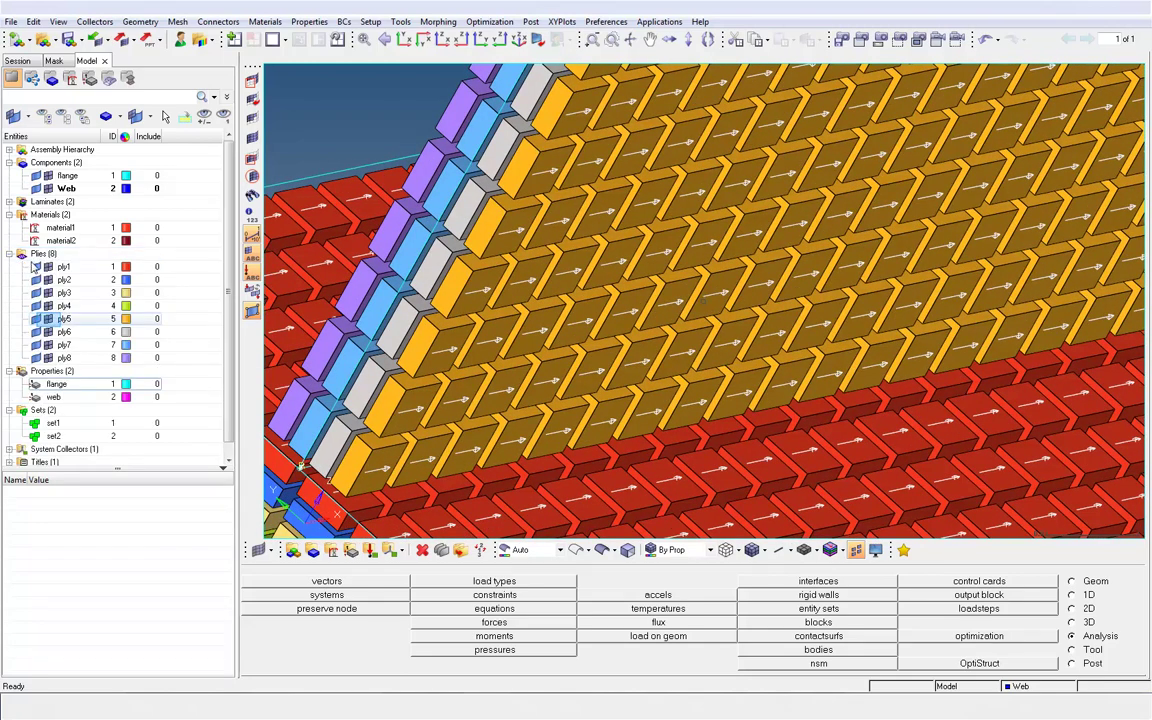
left_click(48, 319)
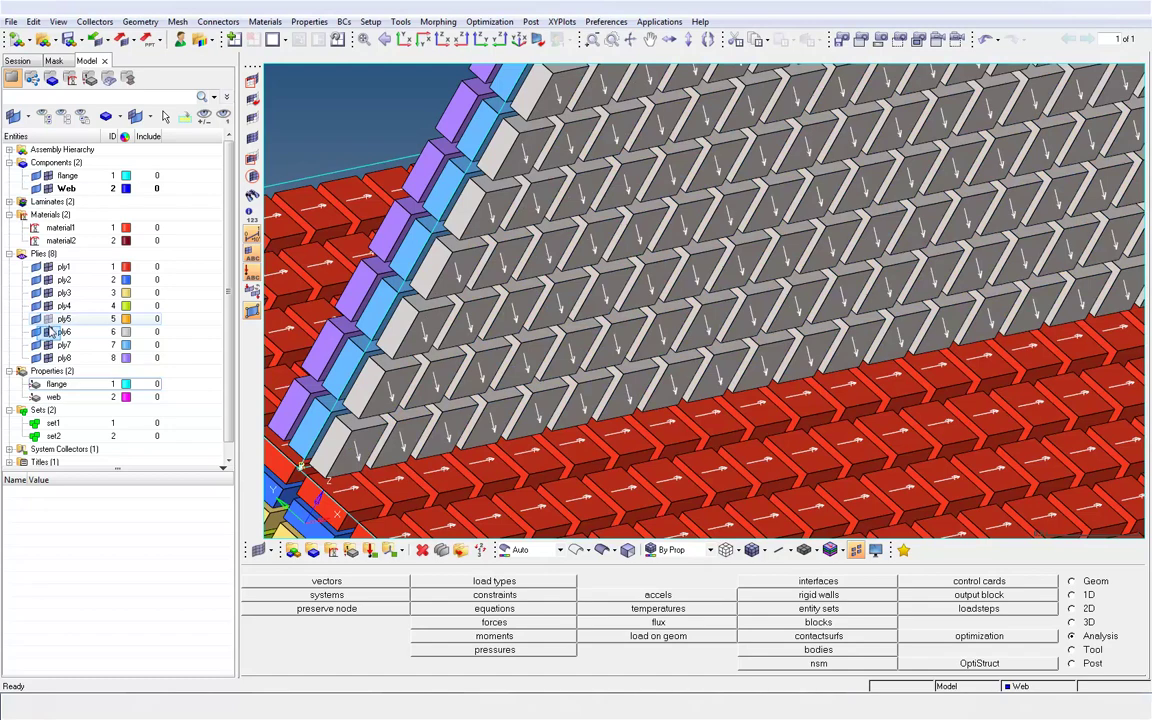
left_click(48, 332)
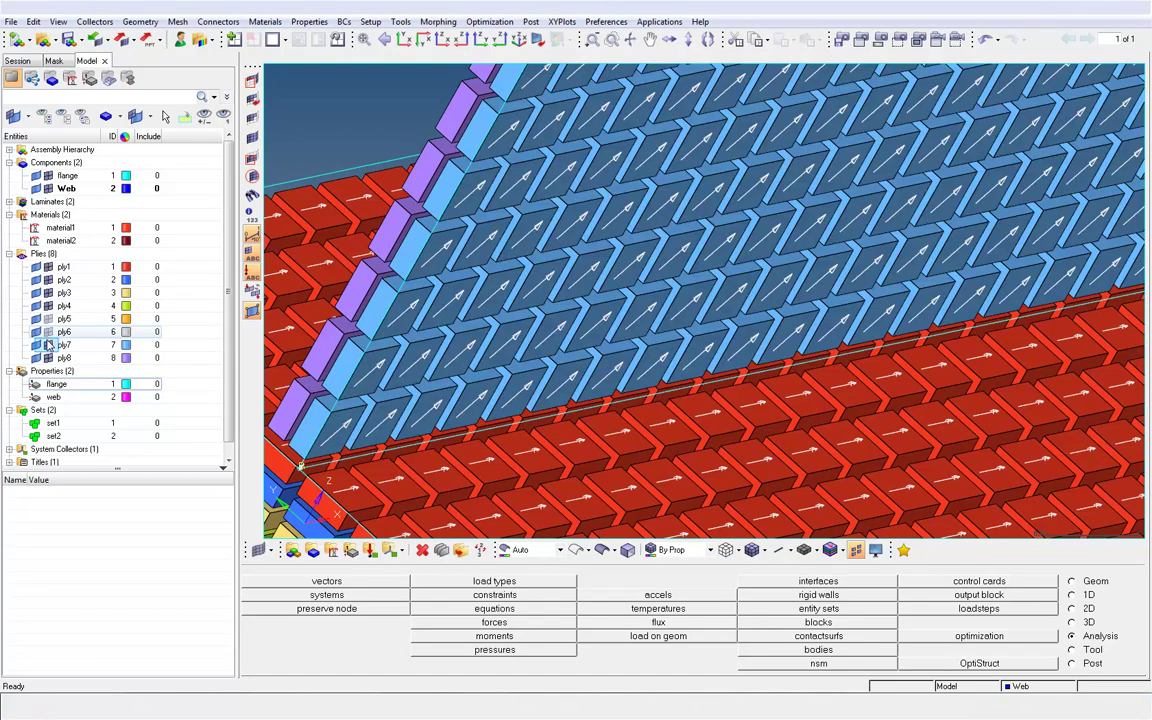
left_click(48, 345)
left_click(48, 345)
left_click(48, 332)
left_click(48, 319)
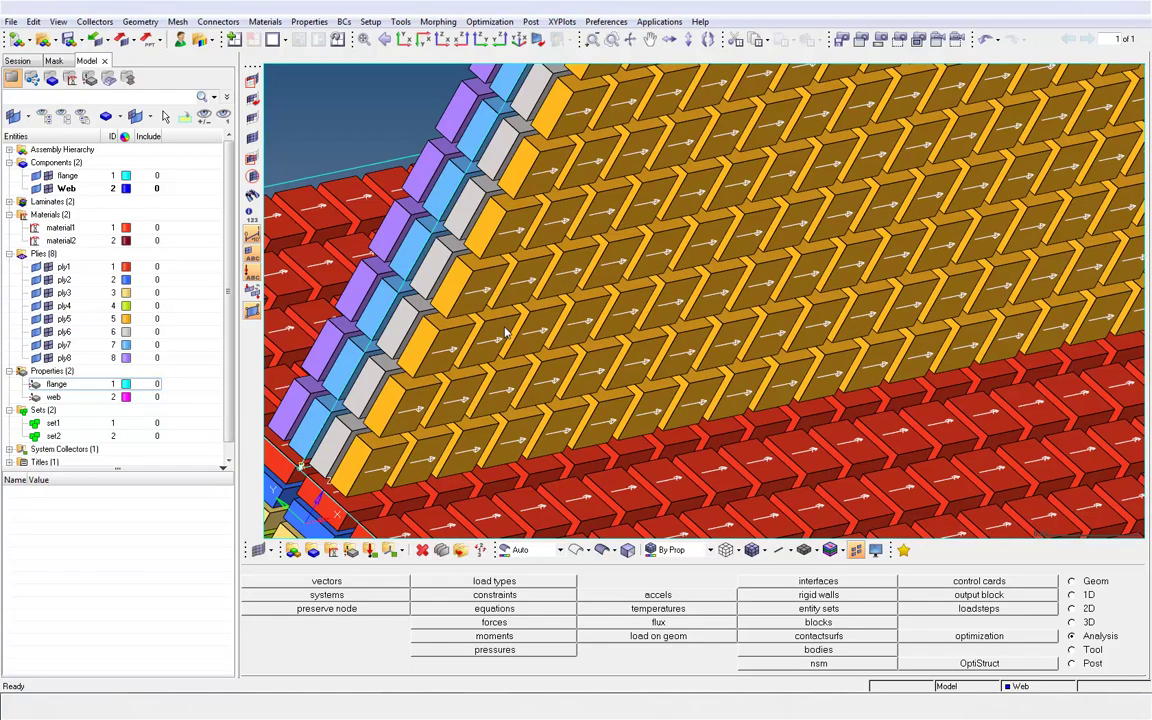
Turn off element shrinking and display the normals of the displayed 2D elements as vectors, viewed from the end of the section
key("f")
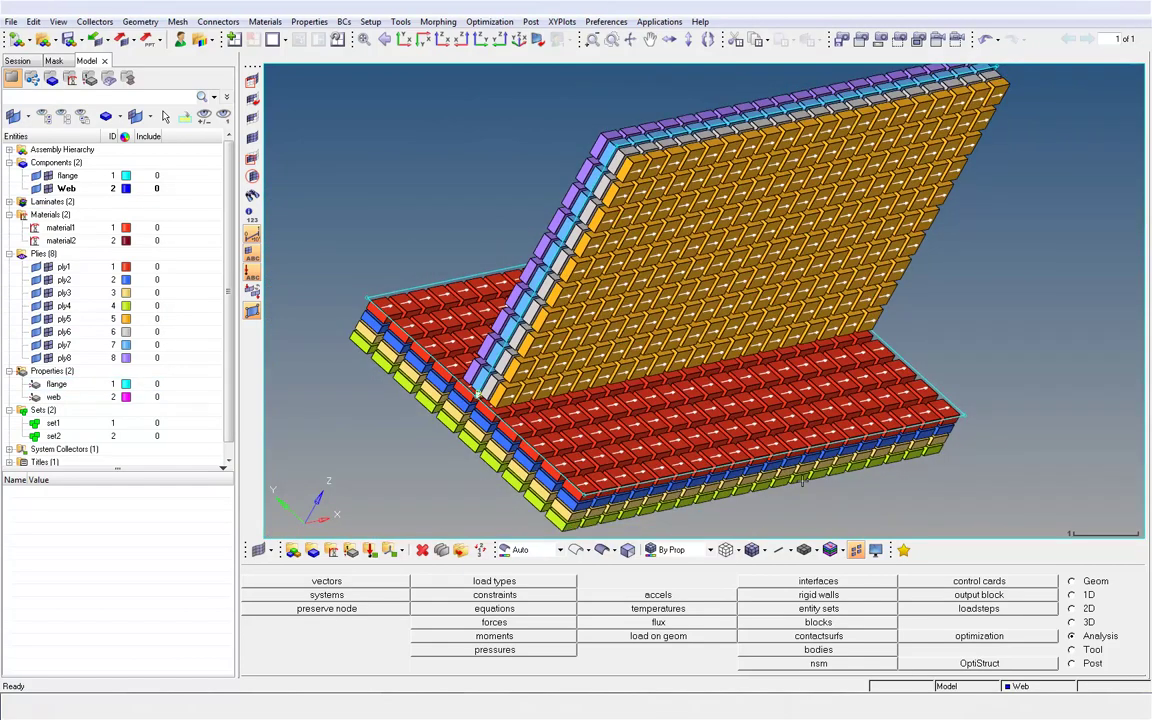
key("ctrl+Left")
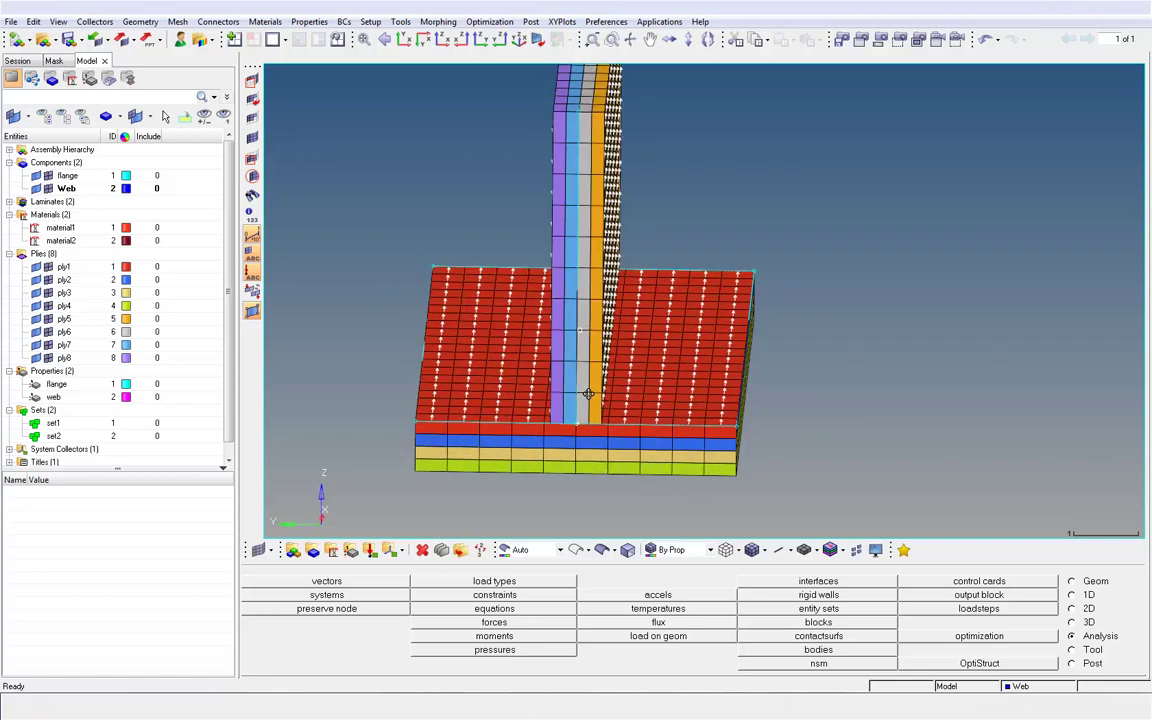
left_click(1075, 650)
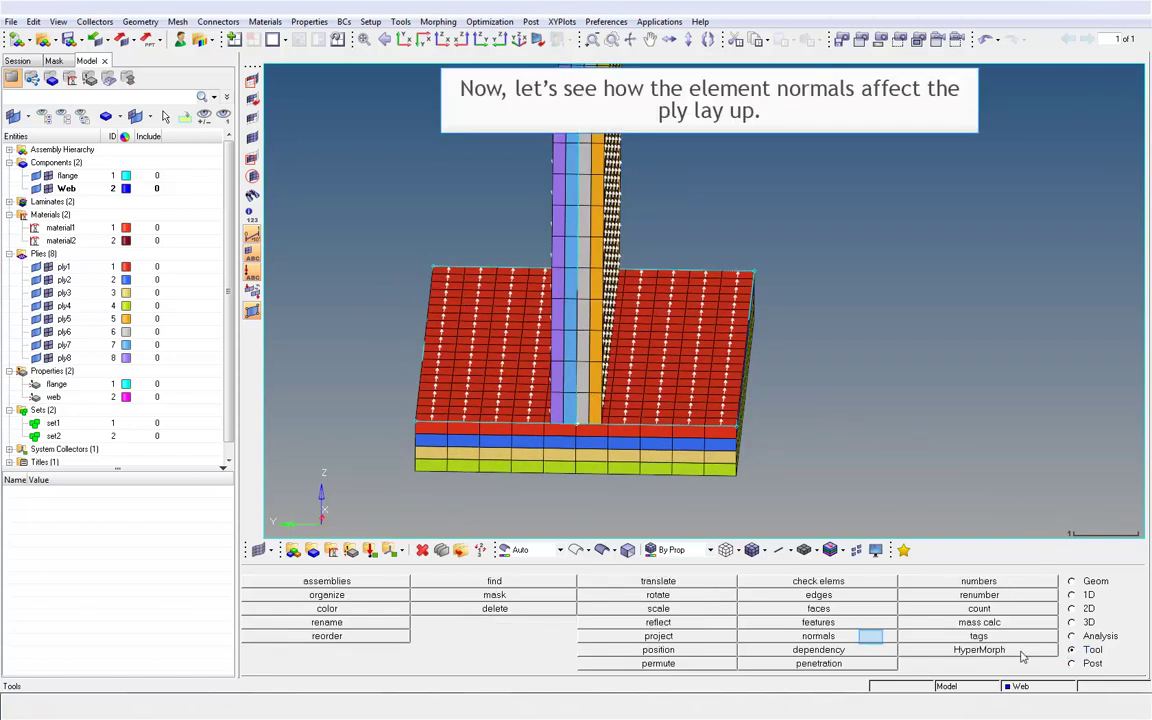
left_click(870, 639)
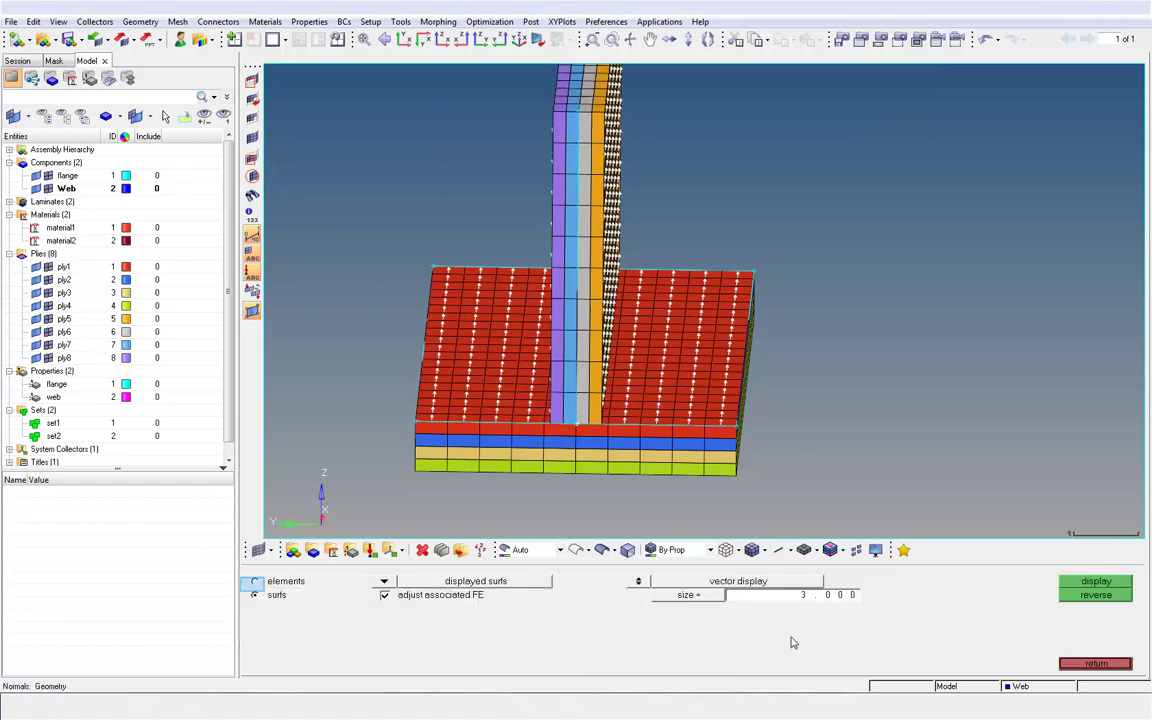
left_click(254, 584)
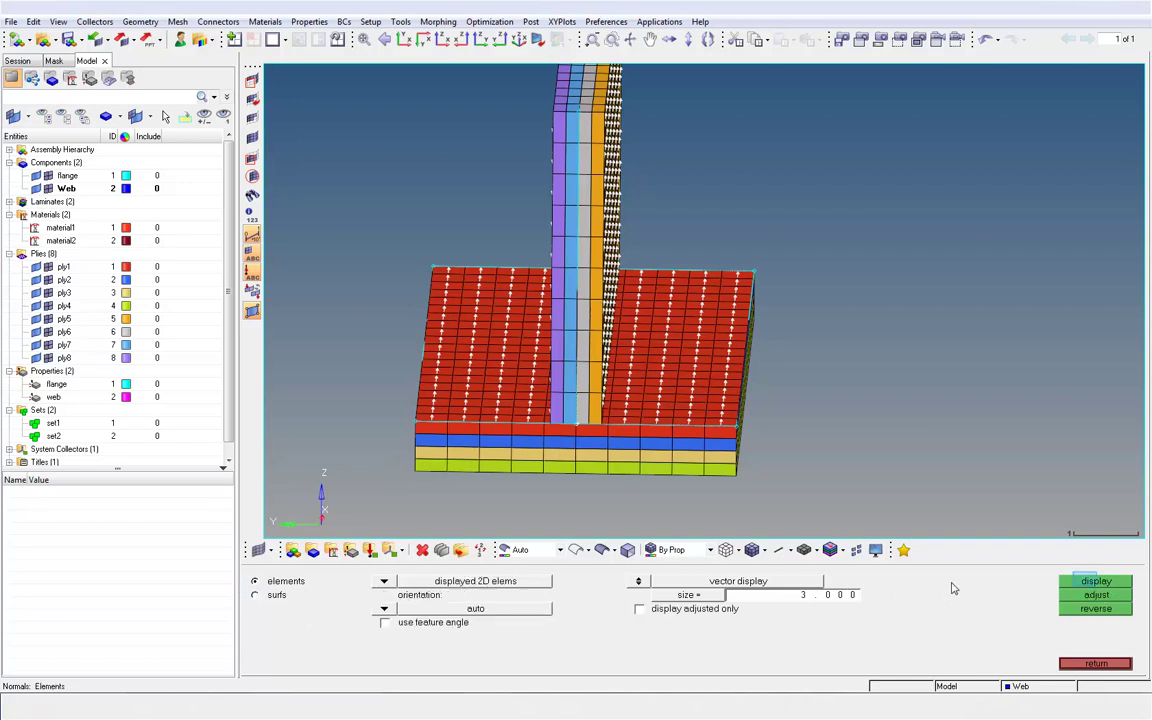
left_click(1088, 584)
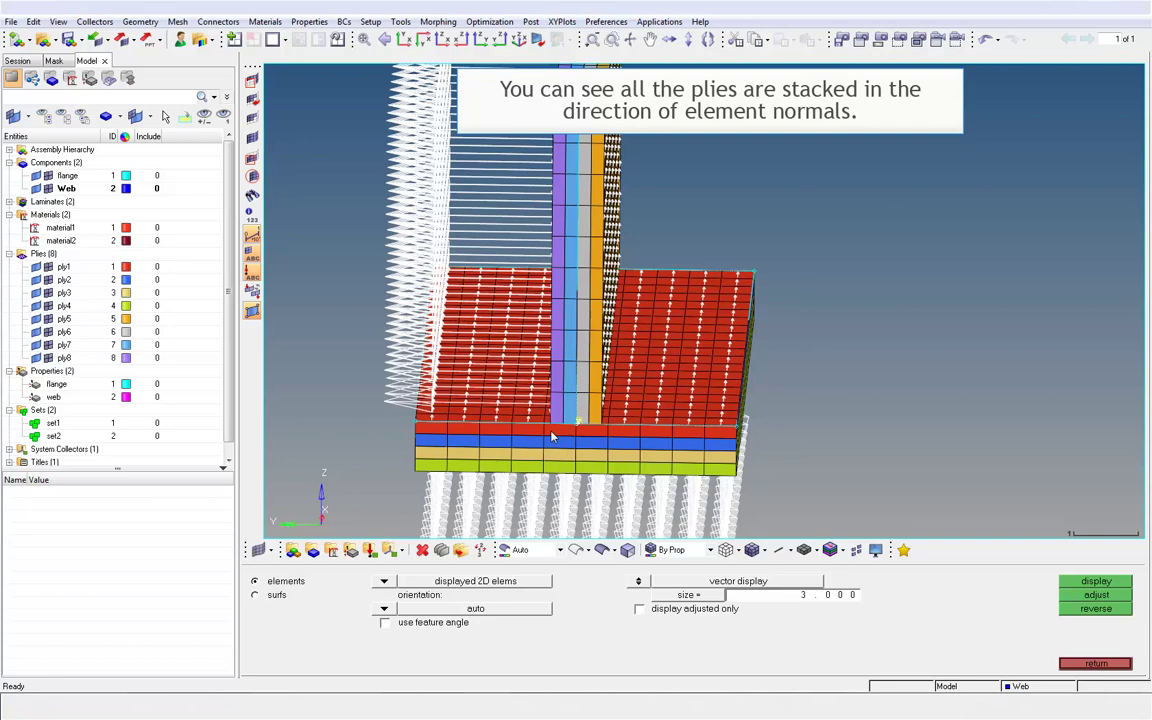
left_click_drag(504, 367, 382, 100, "ctrl")
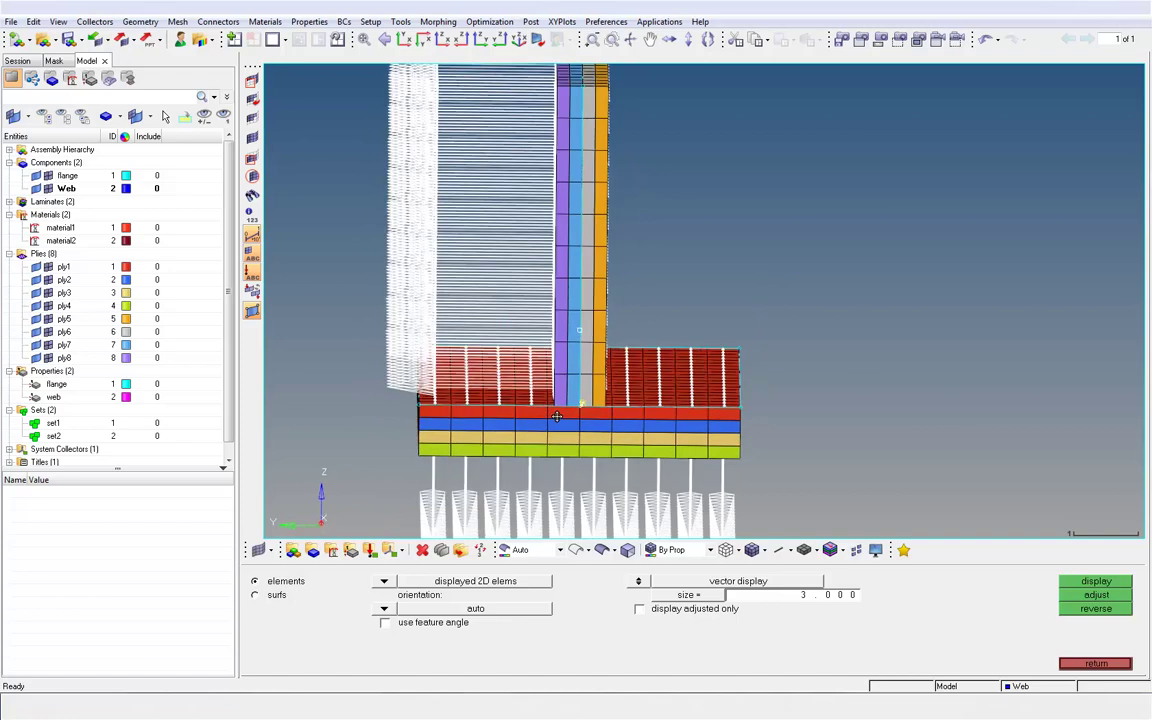
Display the normals of the displayed surfaces as vectors and examine their directions on the web and flange
left_click(255, 596)
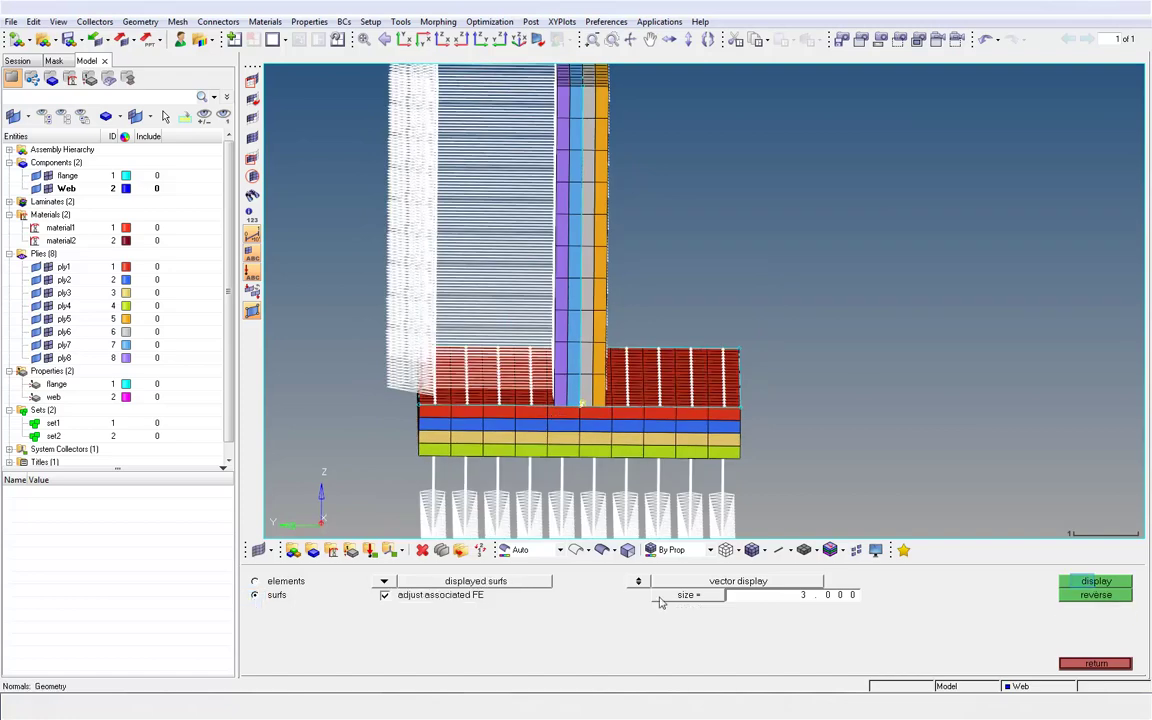
left_click(1088, 584)
left_click_drag(660, 440, 740, 452, "ctrl")
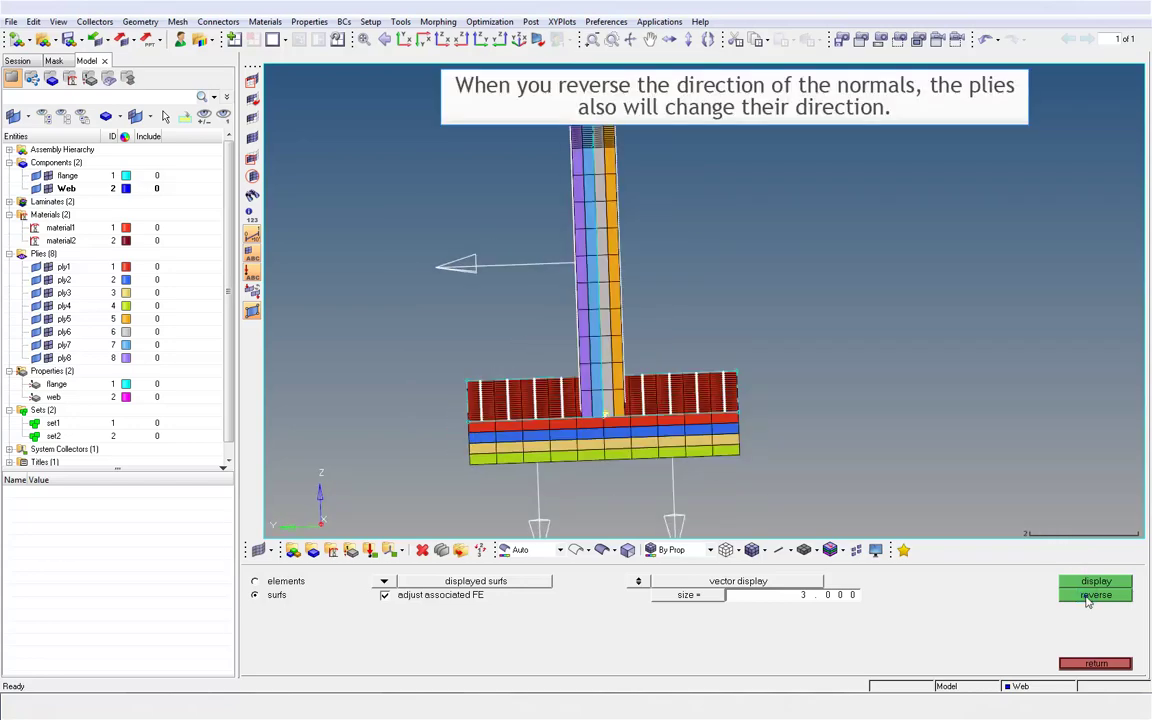